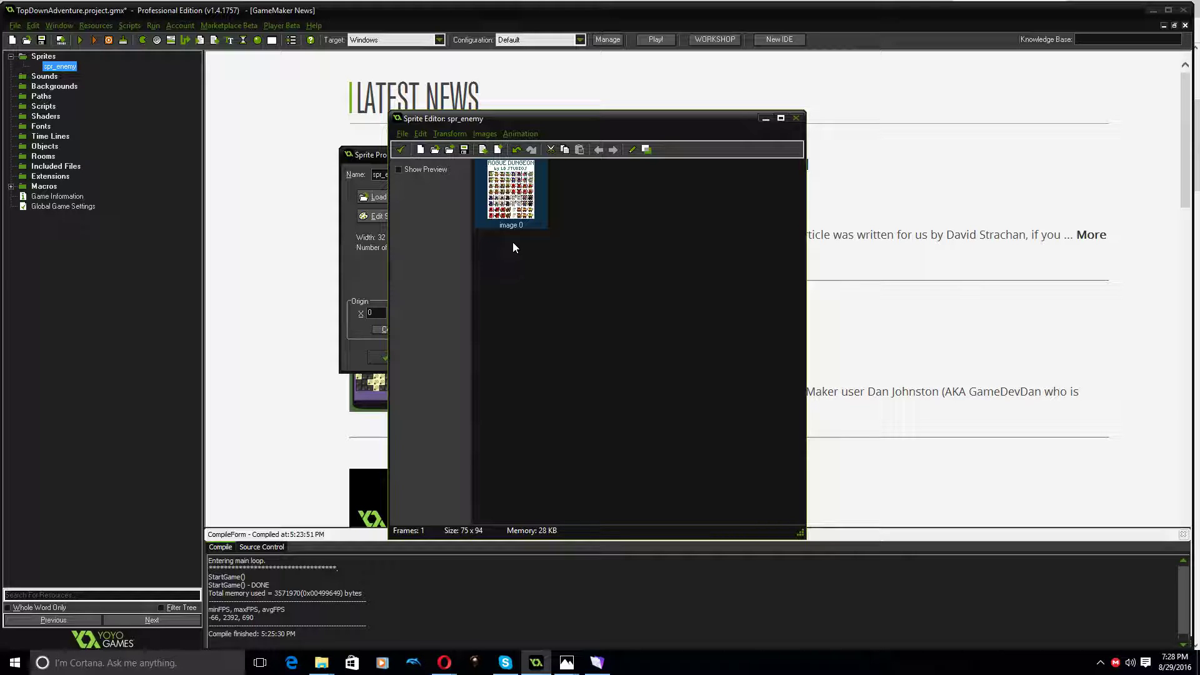
Switch to the browser to view the Rogue Dungeon sprite pack page, and return to GameMaker's sprite editor
mouse_move(445, 661)
left_click(546, 570)
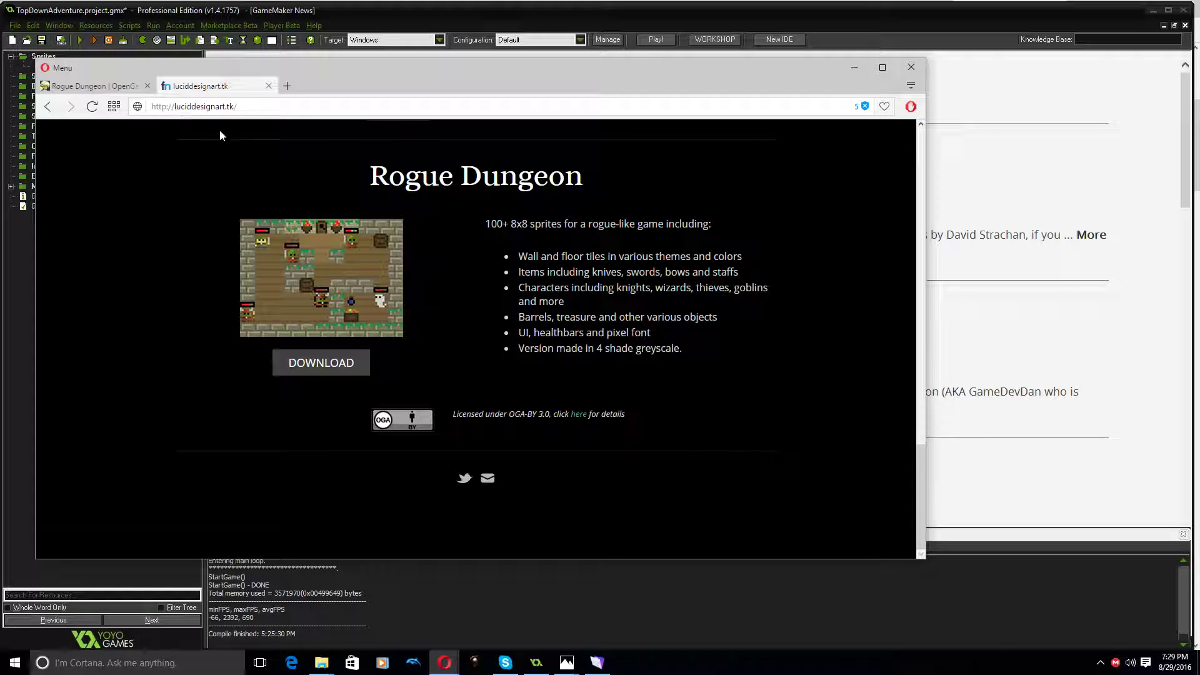
left_click(962, 467)
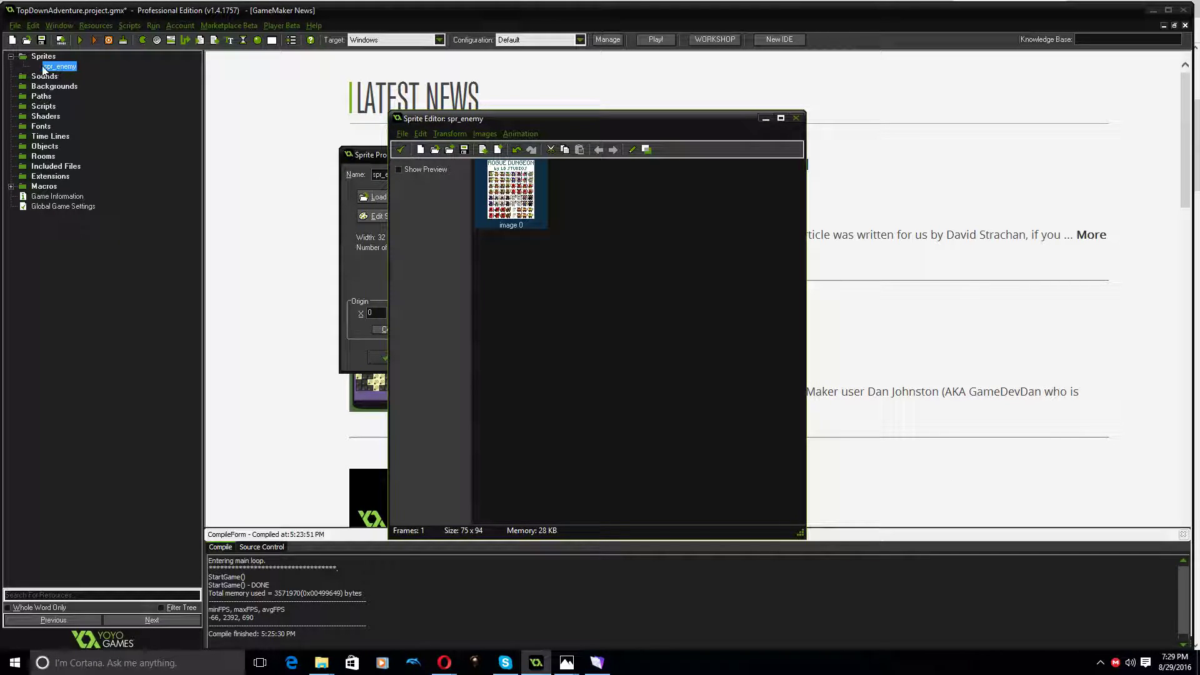
Open image 0 for pixel editing and paint black lines along the top and left edges of the lower gold-clad goblin
double_click(511, 196)
scroll(660, 241, "up", 3)
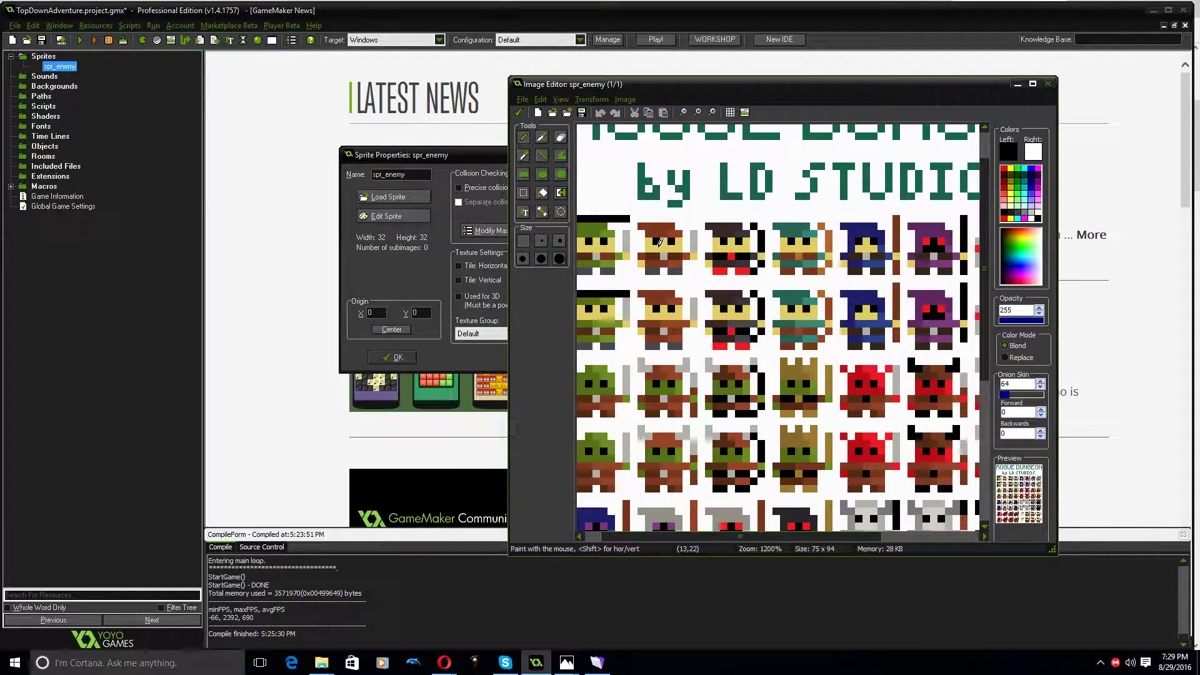
scroll(659, 242, "up", 3)
scroll(749, 289, "down", 5)
scroll(749, 289, "up", 5)
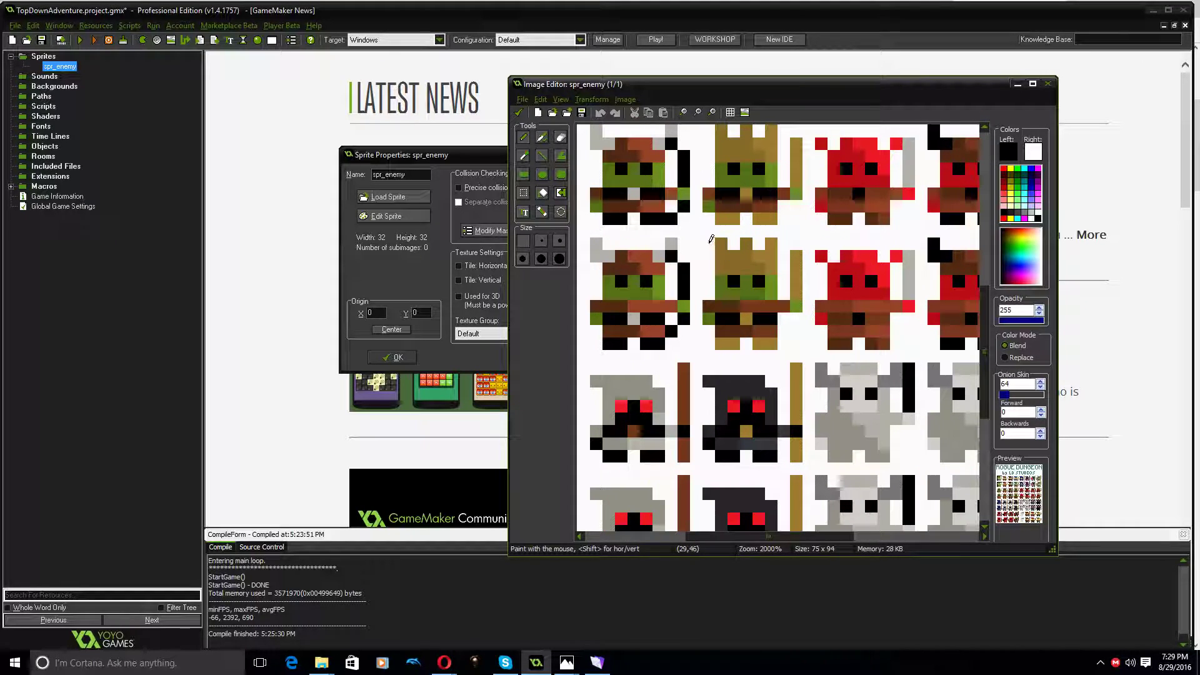
left_click_drag(710, 243, 802, 243)
left_click(710, 257)
left_click_drag(711, 261, 710, 329)
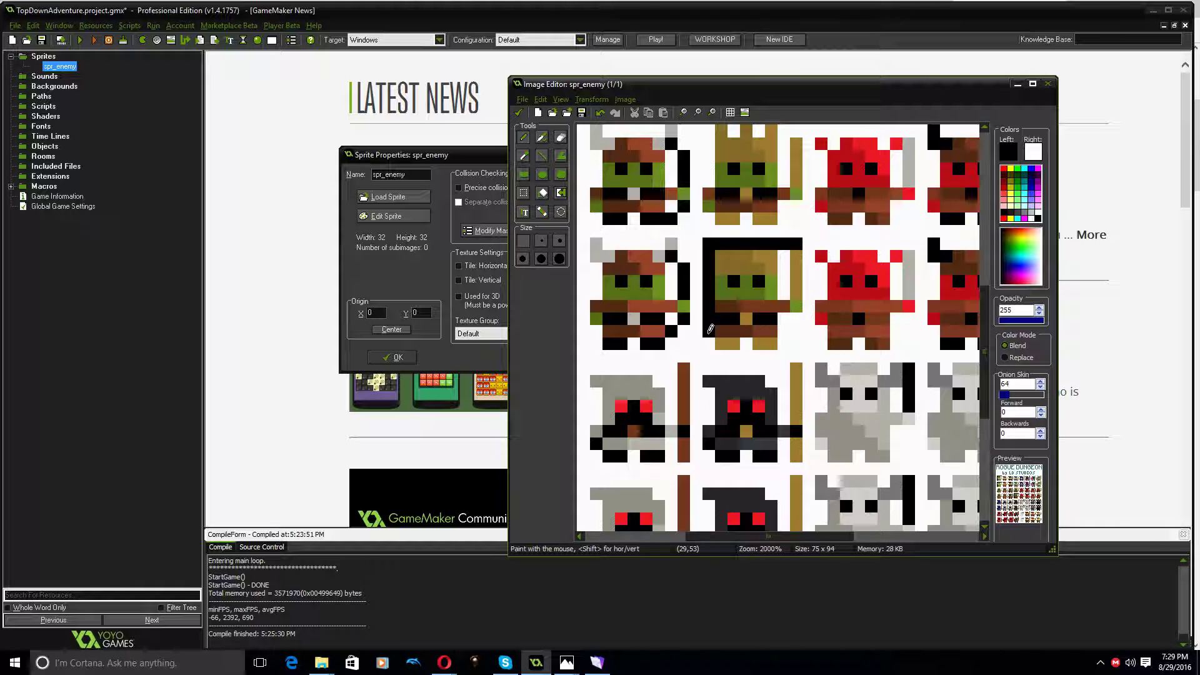
left_click(713, 346)
Paint vertical black lines along the left edges of the lower horned bow goblin and the upper gold-crowned goblin
middle_click_drag(768, 271, 958, 277)
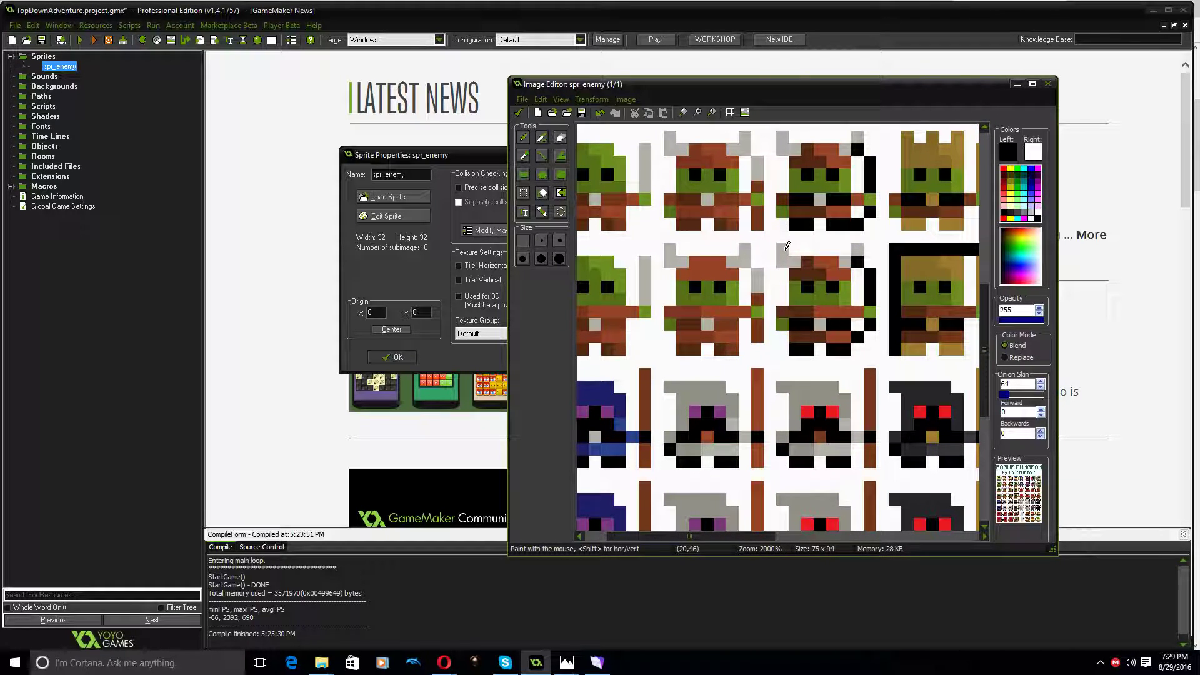
mouse_move(785, 248)
left_mouse_down()
mouse_move(784, 334)
mouse_move(797, 344)
left_mouse_up()
scroll(848, 375, "up", 2)
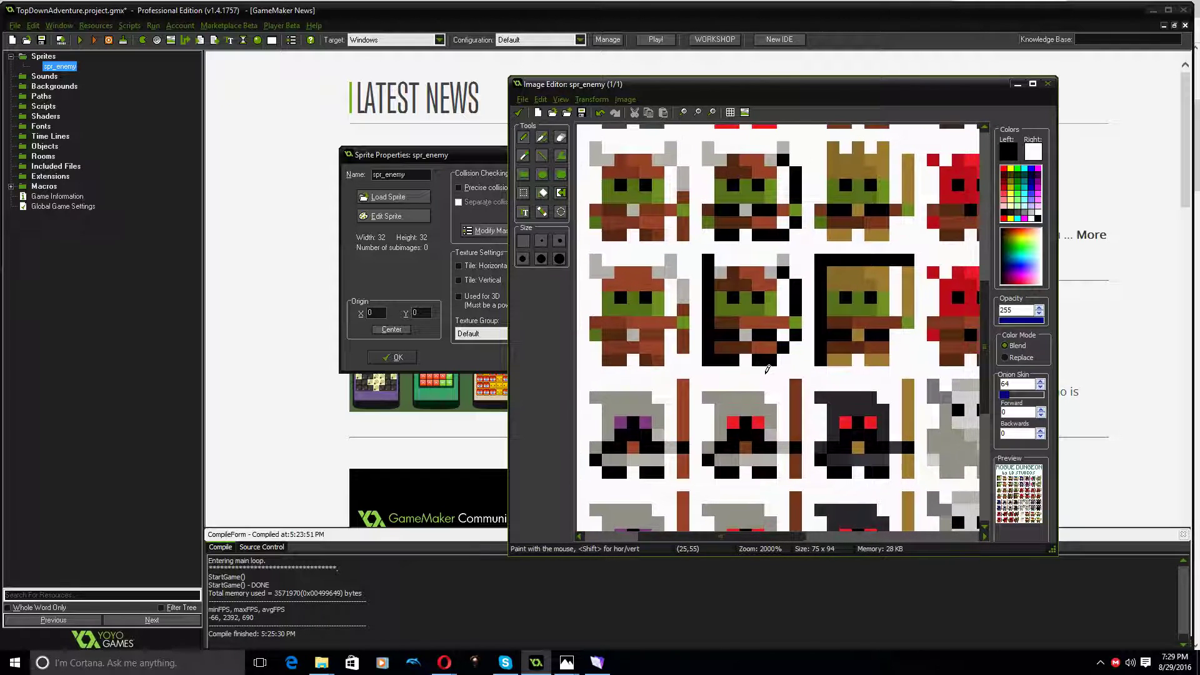
scroll(843, 403, "up", 2)
scroll(844, 403, "right", 4)
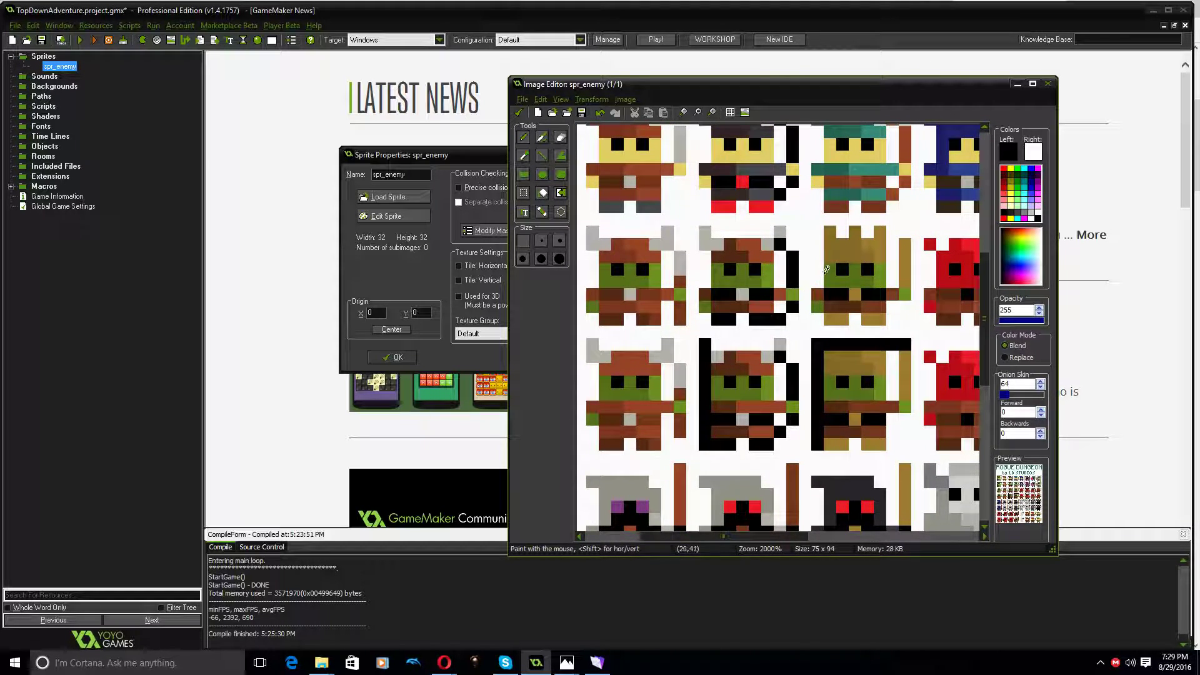
left_click(818, 233)
left_click_drag(819, 239, 817, 340)
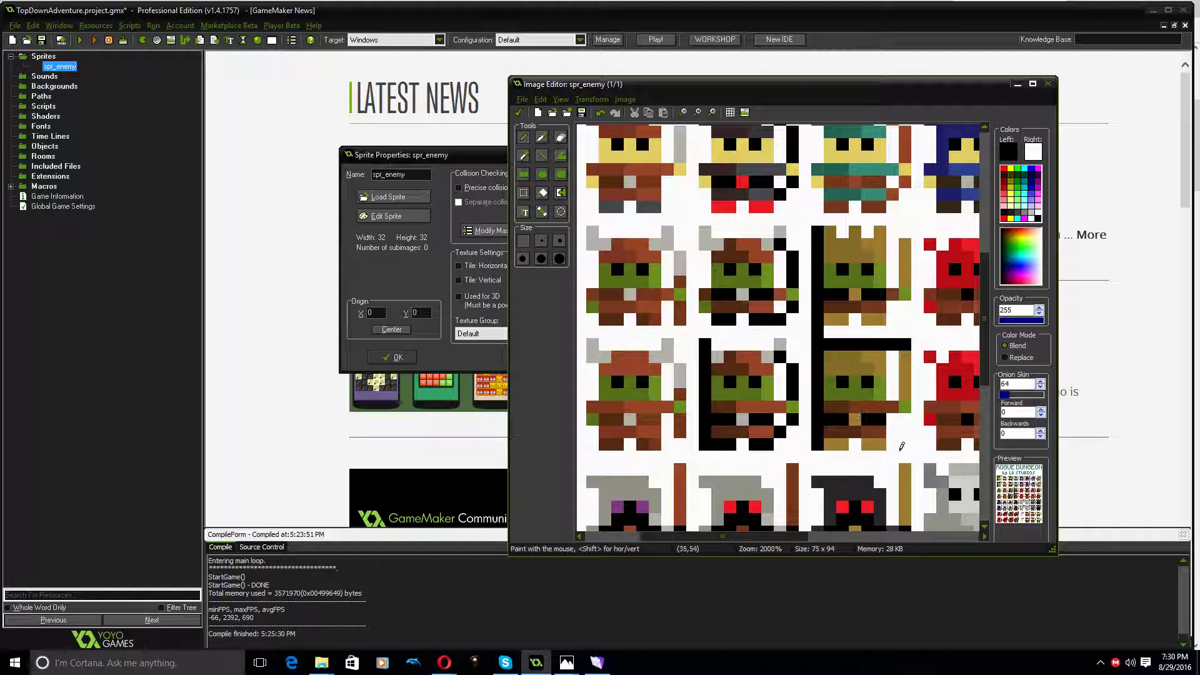
Examine the spacing between the character sprites across the upper rows of the sheet
mouse_move(742, 243)
middle_mouse_down()
mouse_move(754, 398)
mouse_move(777, 446)
mouse_move(925, 460)
mouse_move(620, 429)
mouse_move(831, 441)
mouse_move(755, 300)
middle_mouse_up()
middle_click_drag(913, 264, 662, 266)
mouse_move(884, 298)
middle_mouse_down()
mouse_move(648, 299)
mouse_move(884, 310)
middle_mouse_up()
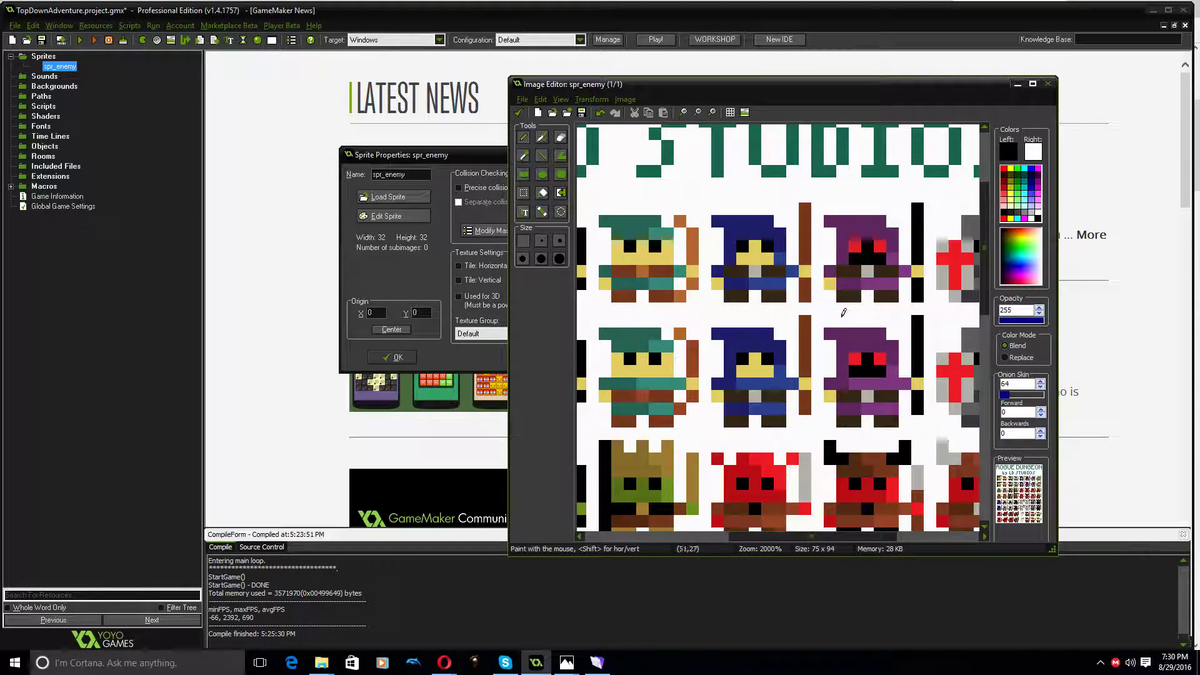
middle_click_drag(616, 269, 975, 277)
scroll(807, 270, "right", 4)
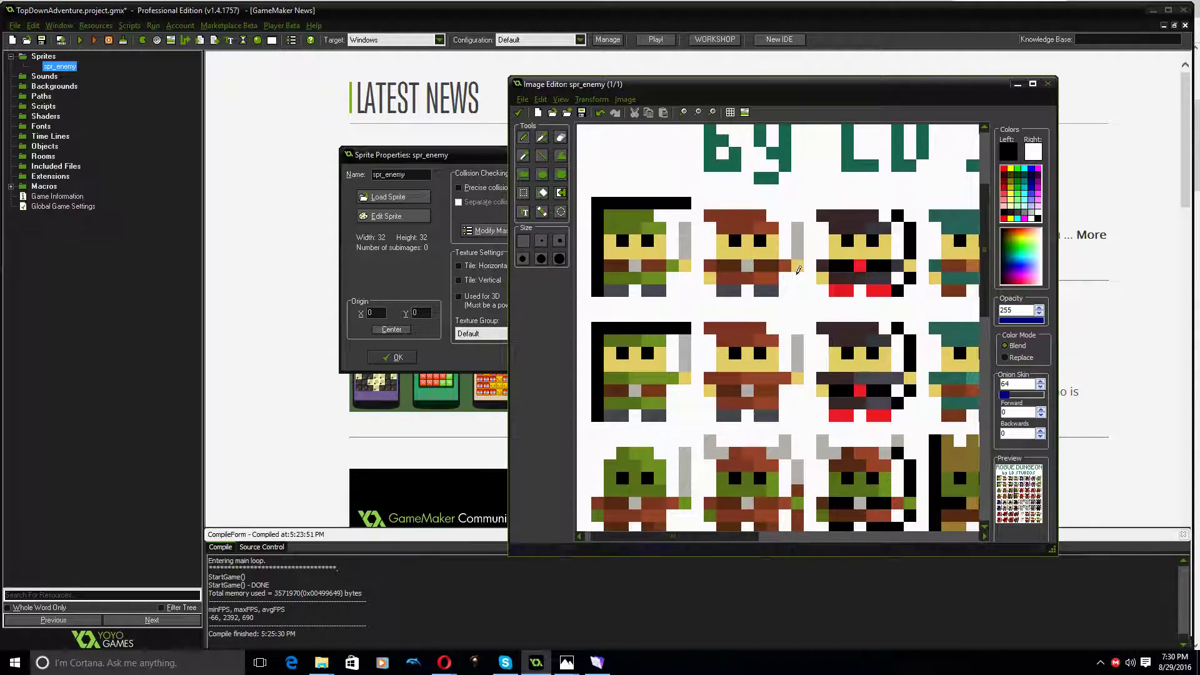
mouse_move(792, 272)
middle_mouse_down()
mouse_move(854, 270)
mouse_move(563, 257)
mouse_move(832, 266)
middle_mouse_up()
left_click(743, 226)
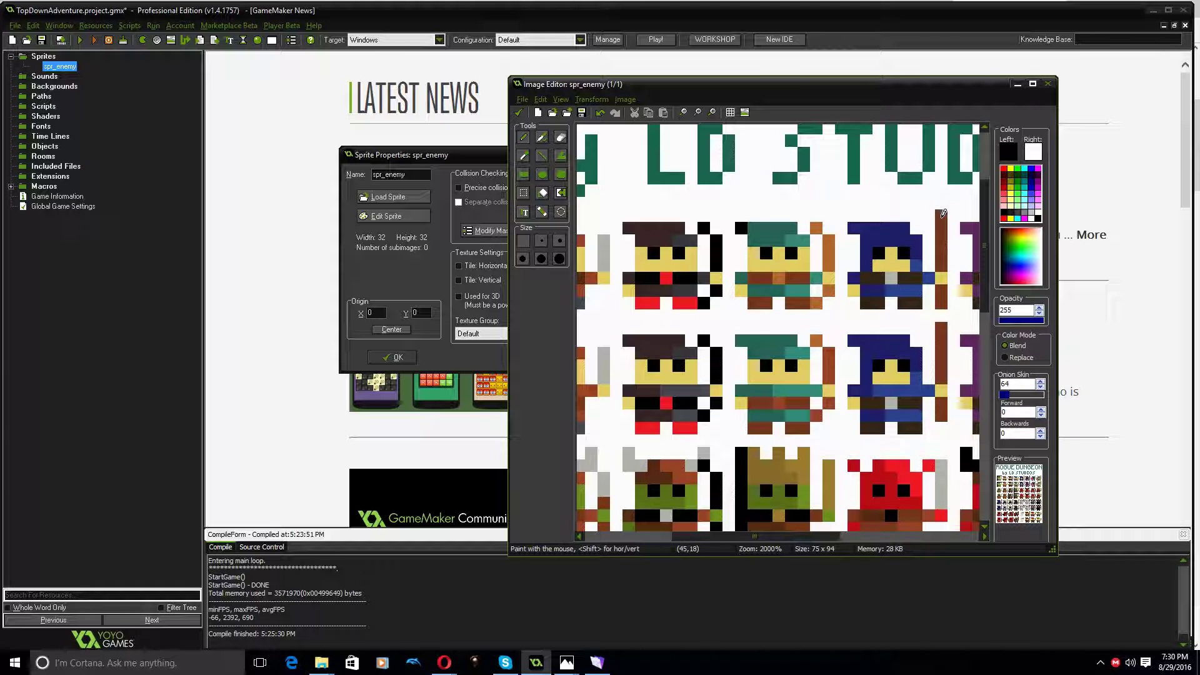
middle_click_drag(919, 275, 692, 253)
middle_click_drag(722, 386, 720, 357)
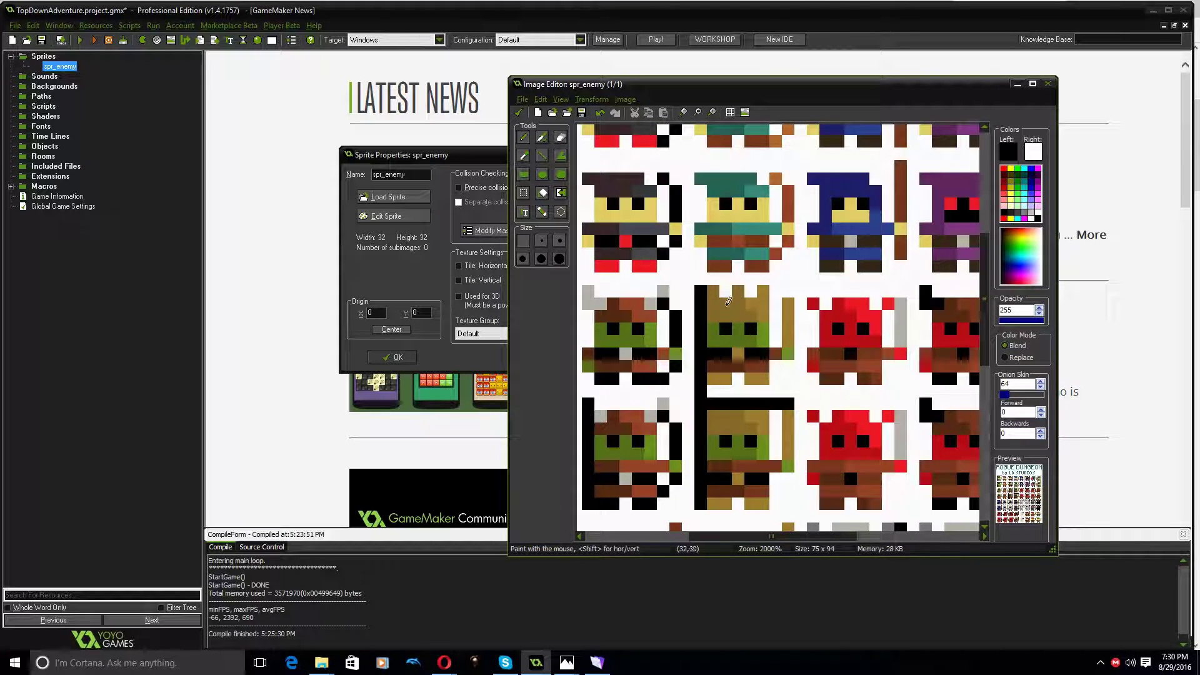
scroll(718, 320, "down", 3)
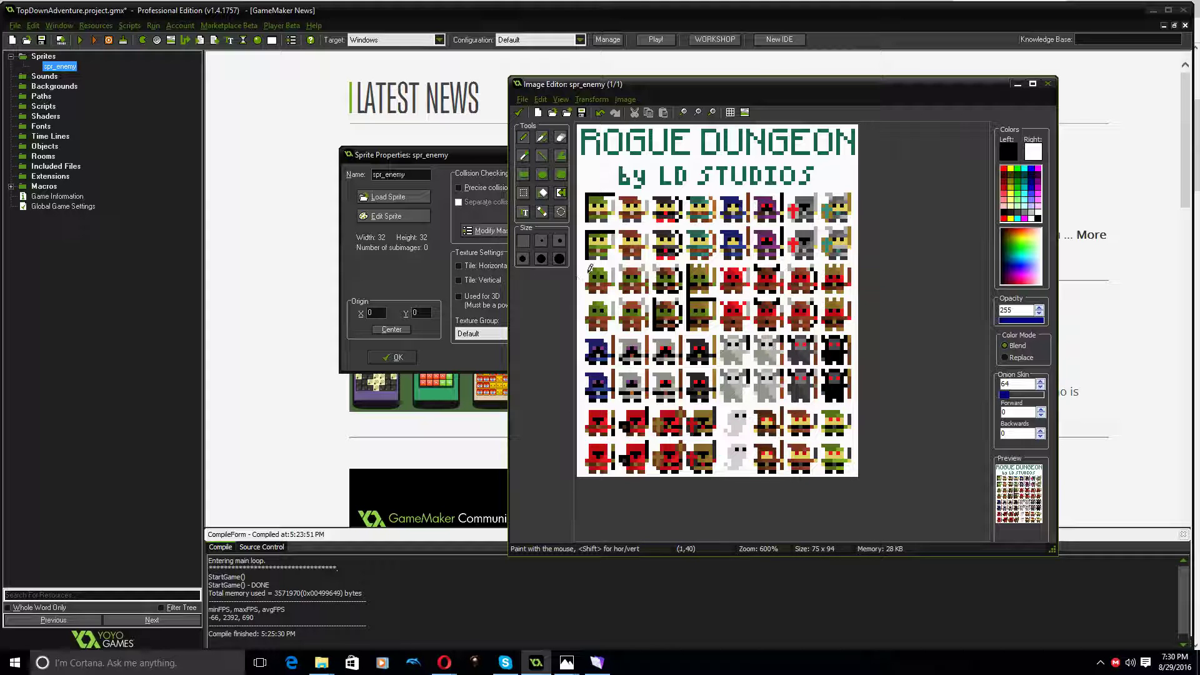
Mark in magenta the one-pixel gaps on both sides of the purple-eyed grey hooded figure in the lower hooded row
scroll(595, 264, "up", 1)
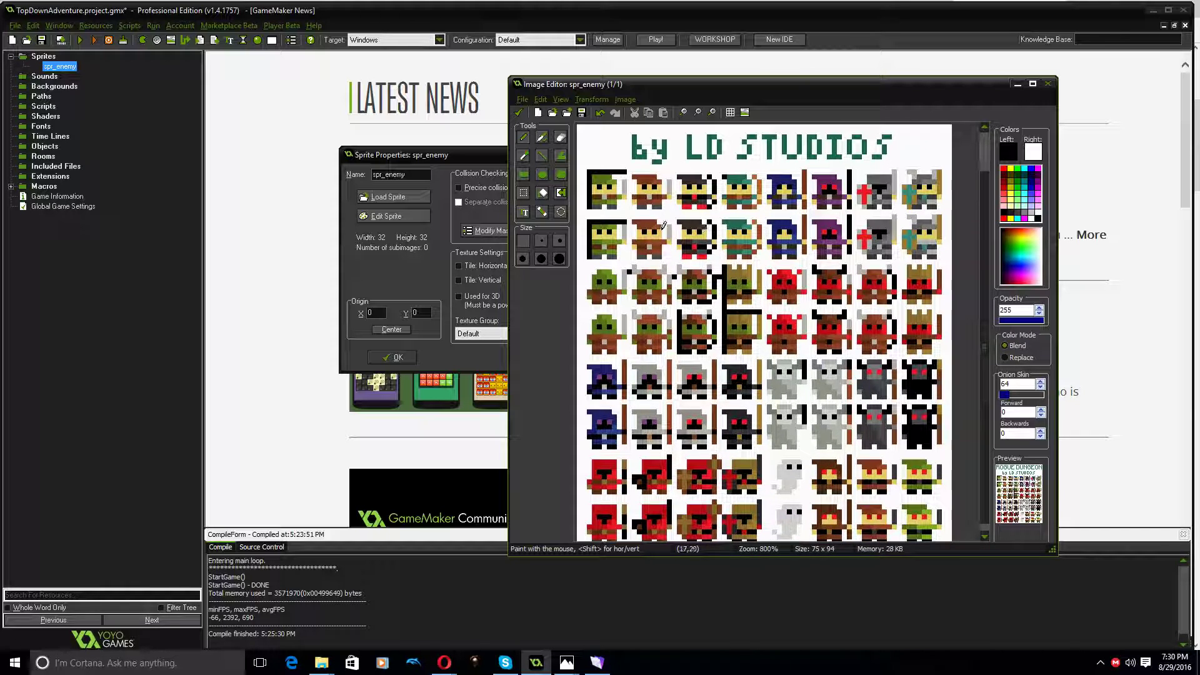
scroll(639, 444, "up", 4)
scroll(650, 431, "up", 1)
mouse_move(662, 420)
middle_mouse_down()
mouse_move(700, 397)
mouse_move(775, 468)
middle_mouse_up()
left_click(688, 333)
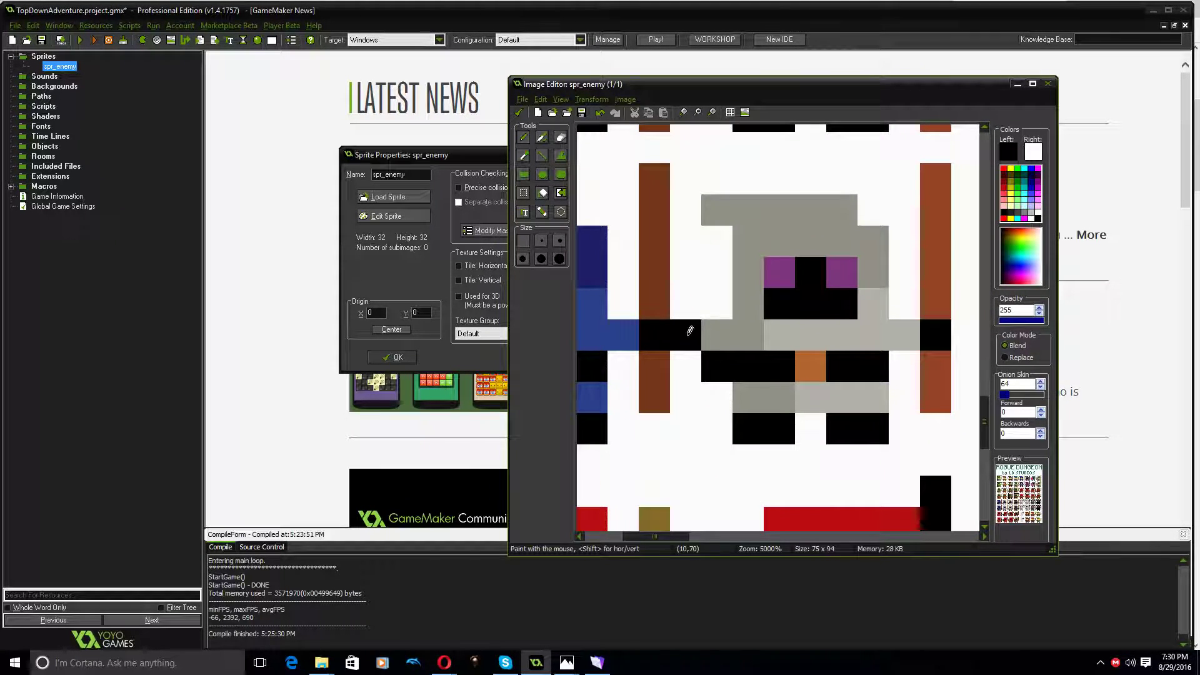
left_click(1029, 216)
left_click(686, 335)
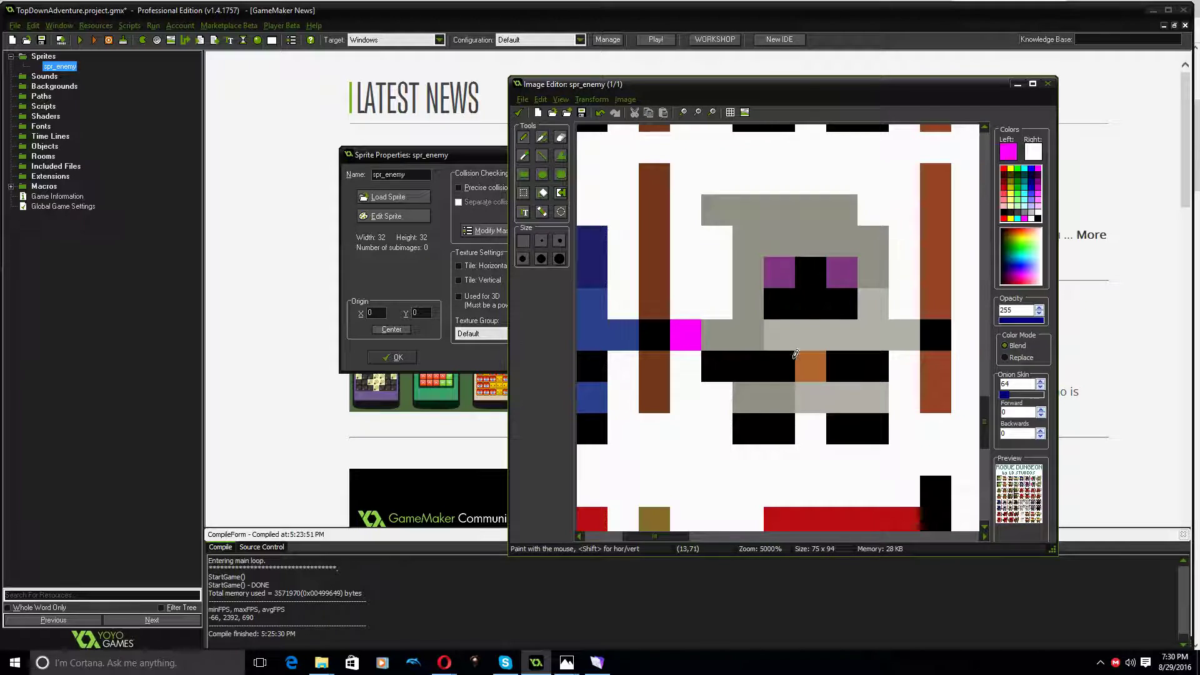
scroll(898, 348, "down", 2)
left_click(898, 348)
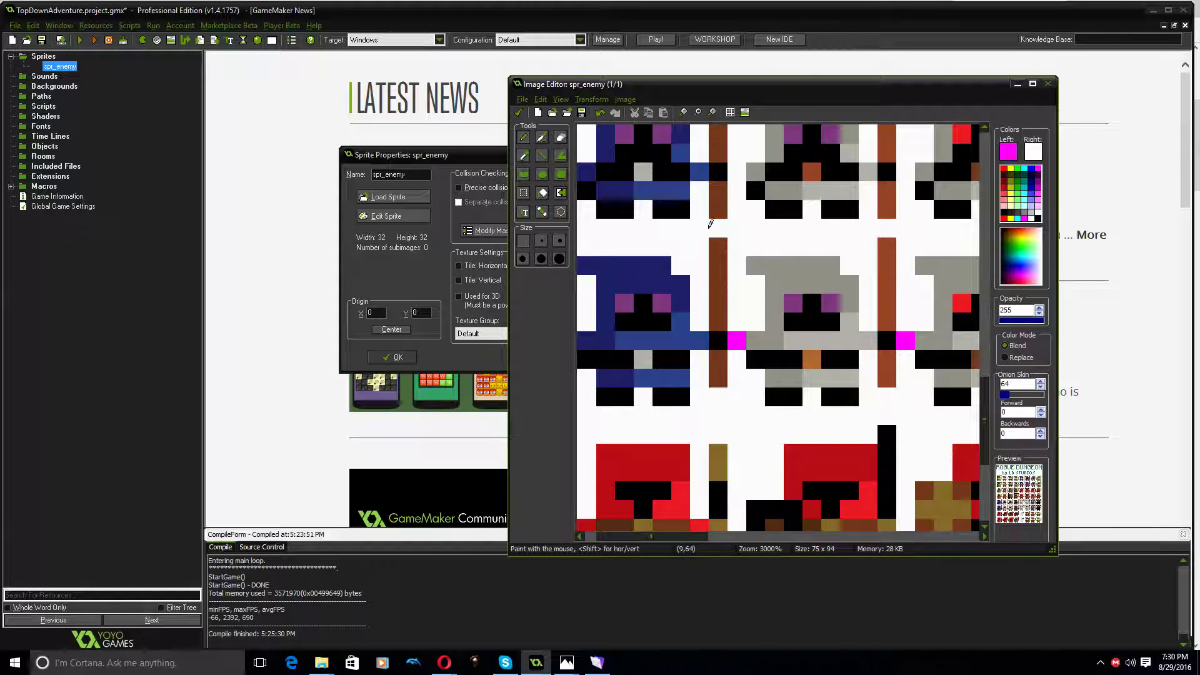
Mark in magenta the vertical gaps above the blue hooded figures' staffs, and save the edited sheet back to the sprite
mouse_move(752, 240)
middle_mouse_down()
mouse_move(784, 380)
mouse_move(785, 355)
mouse_move(757, 424)
middle_mouse_up()
left_click(758, 343)
left_click(759, 256)
scroll(839, 429, "down", 5)
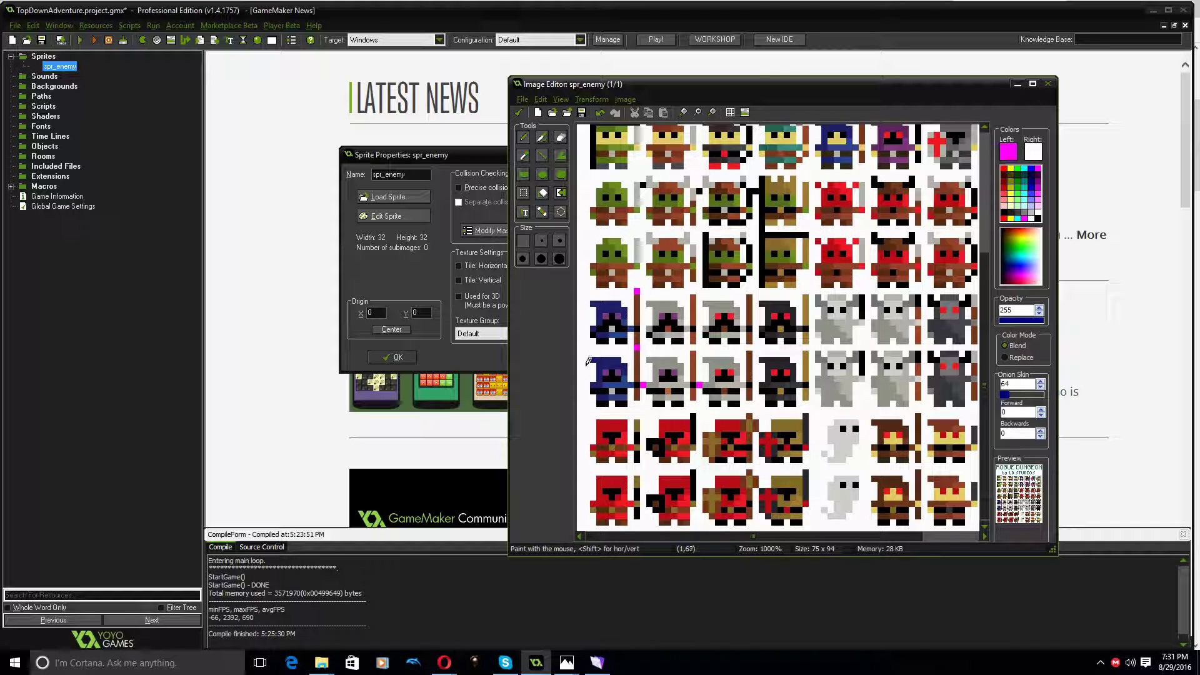
left_click_drag(587, 361, 580, 360)
left_click(523, 111)
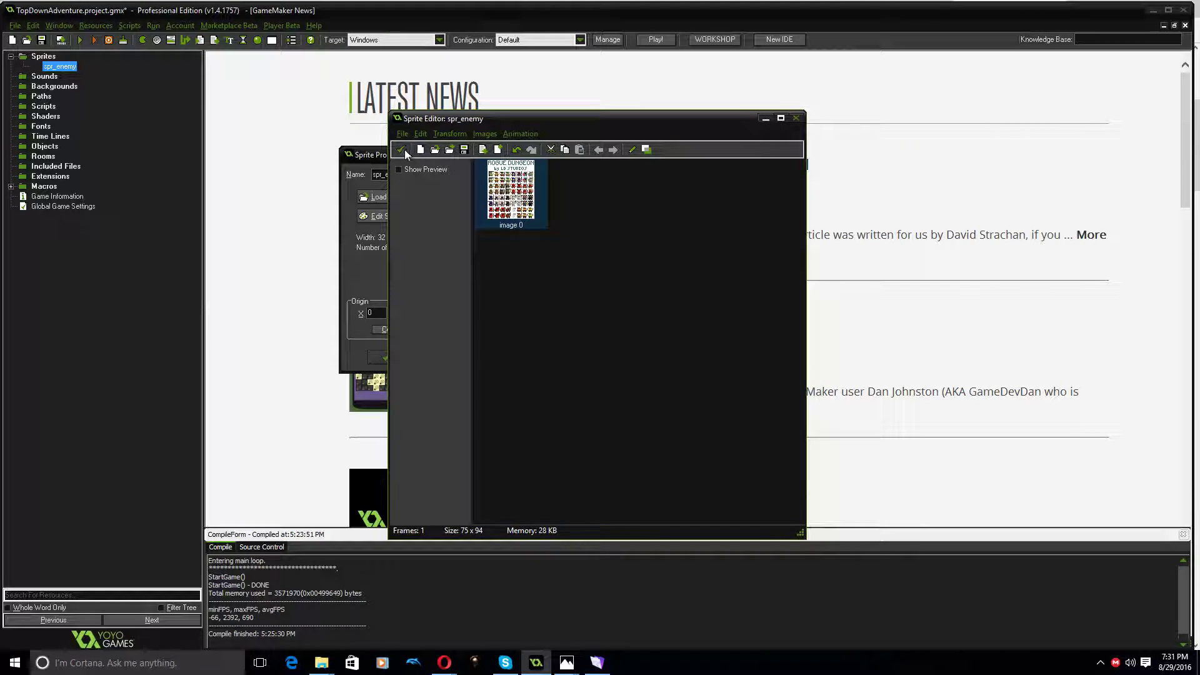
left_click(400, 150)
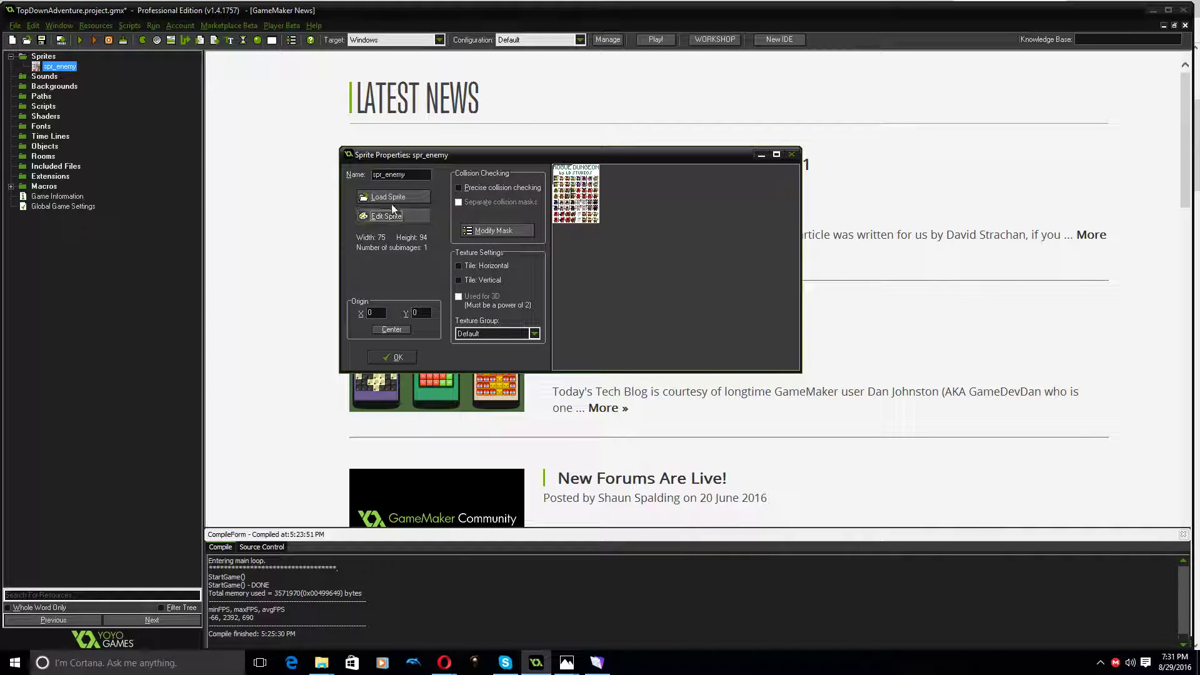
Reopen the sprite for editing and start creating it from a strip using 5.png in the roguedungeon folder
left_click(402, 216)
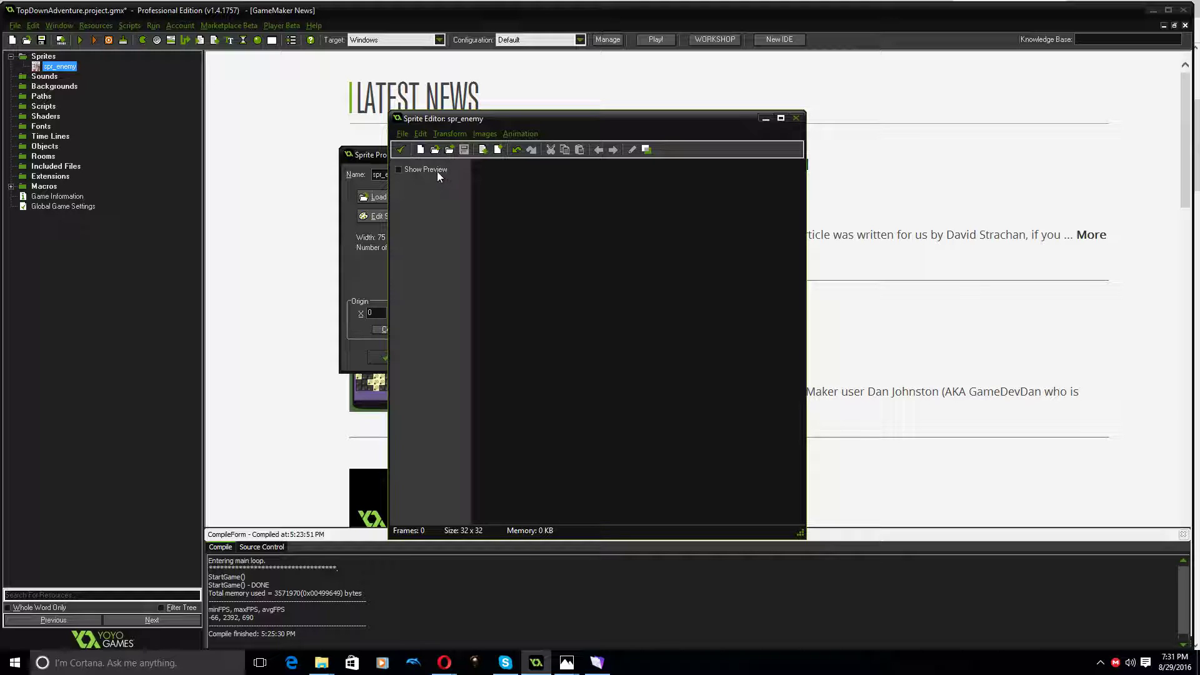
left_click(402, 134)
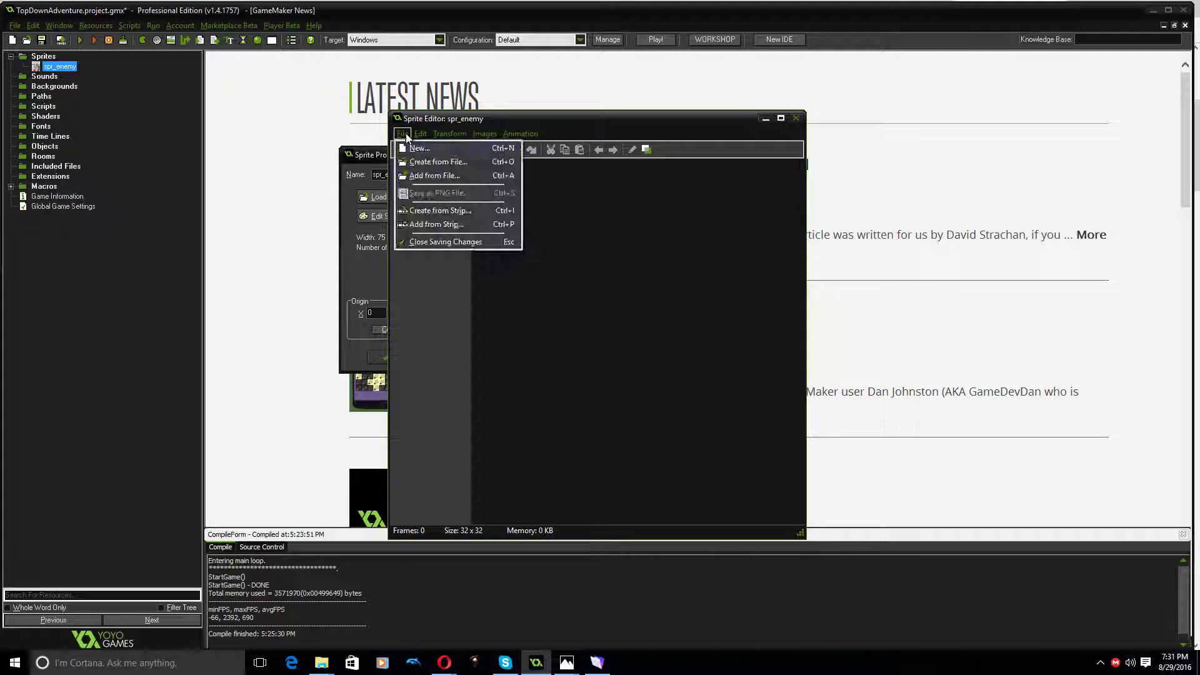
left_click(418, 211)
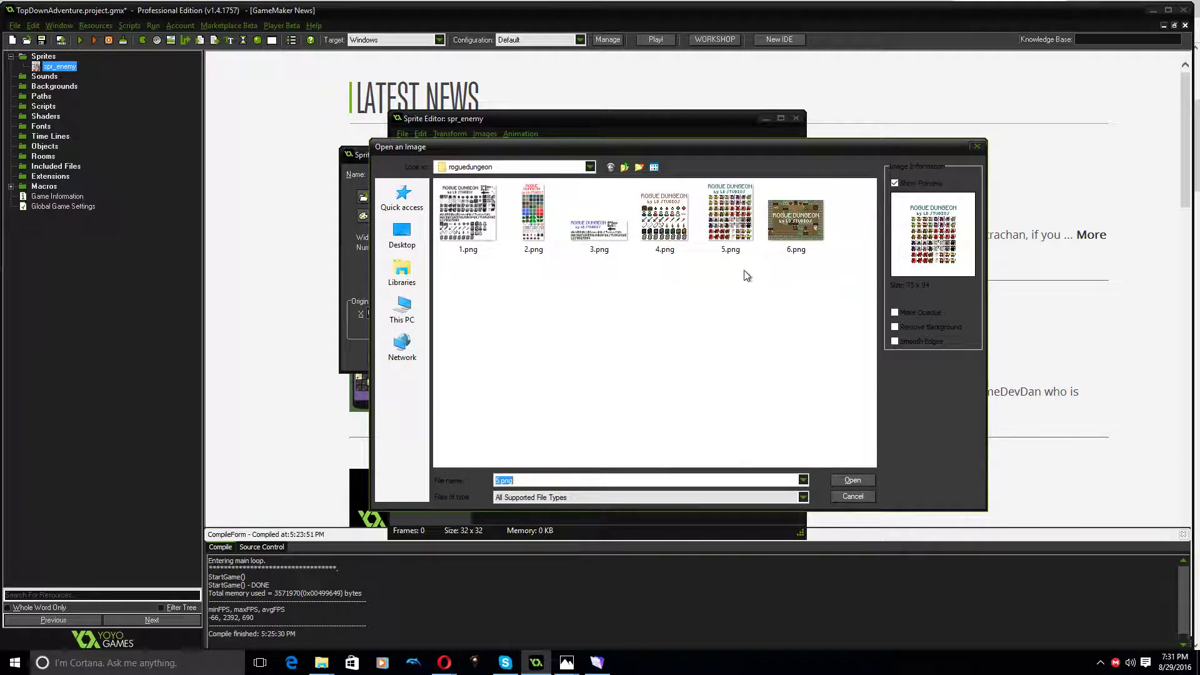
left_click(741, 209)
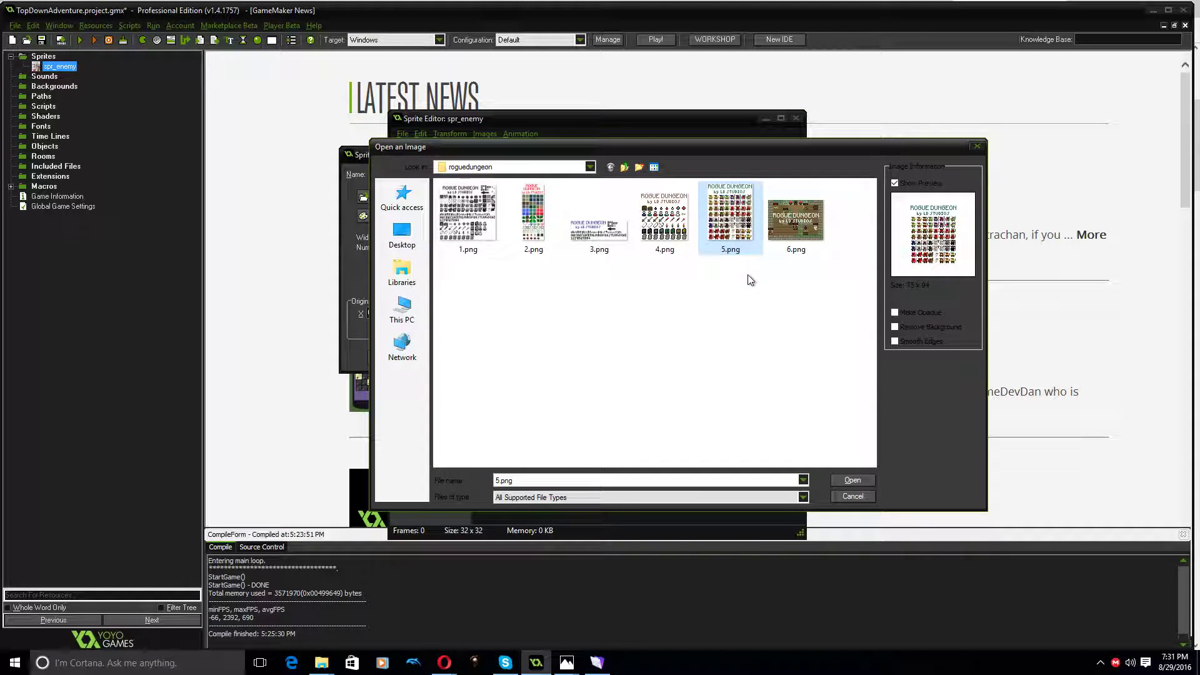
left_click(853, 480)
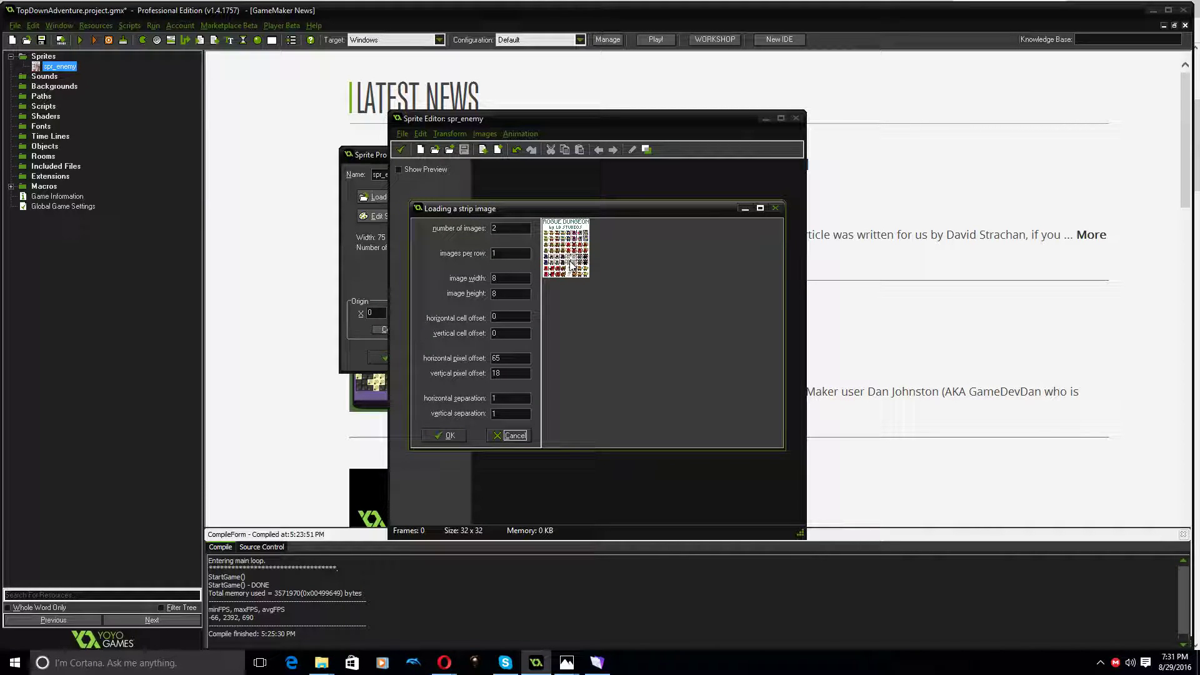
Set the strip's number of images to 1, horizontal pixel offset to 2 and vertical pixel offset to 0
left_click_drag(507, 228, 476, 252)
type("1")
key("Tab")
key("Tab")
key("Tab")
type("0")
key("Tab")
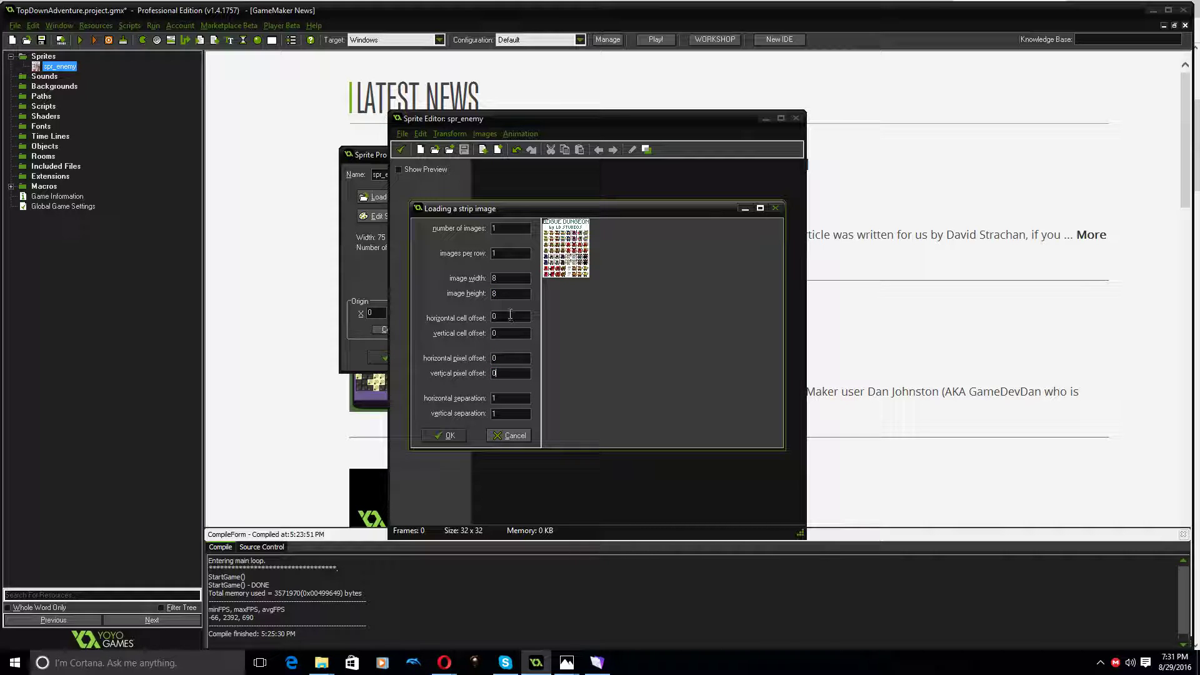
double_click(505, 358)
type("2")
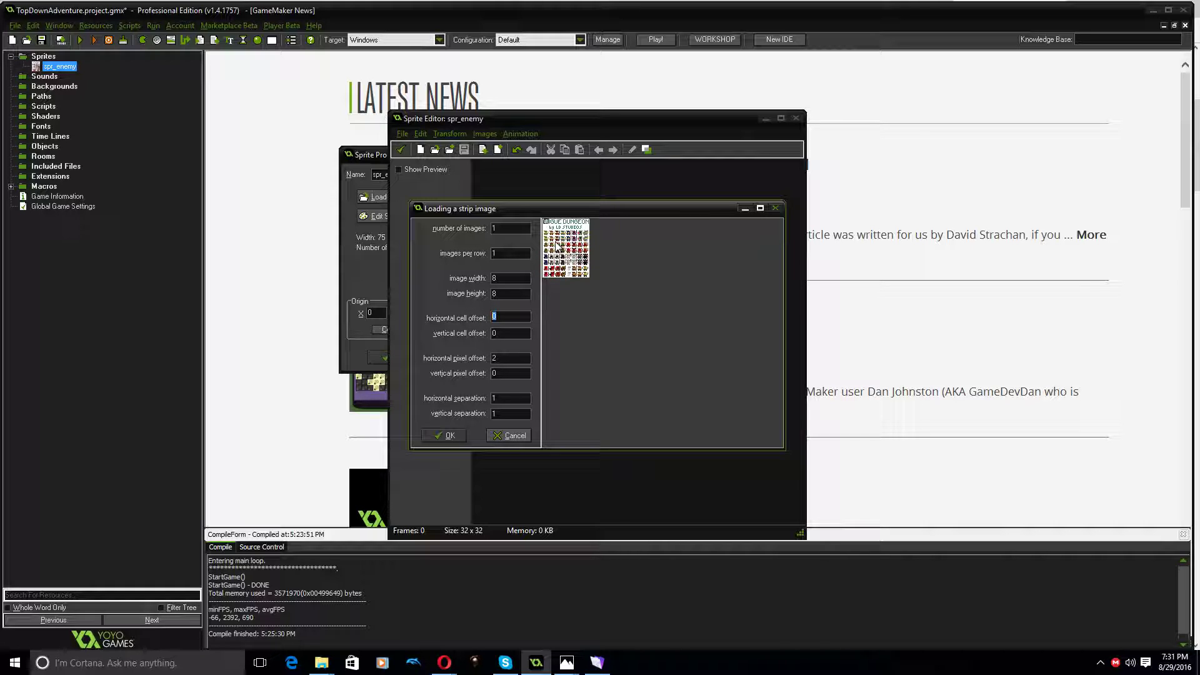
Find and launch the Windows Magnifier to enlarge the strip import dialog
left_click(14, 662)
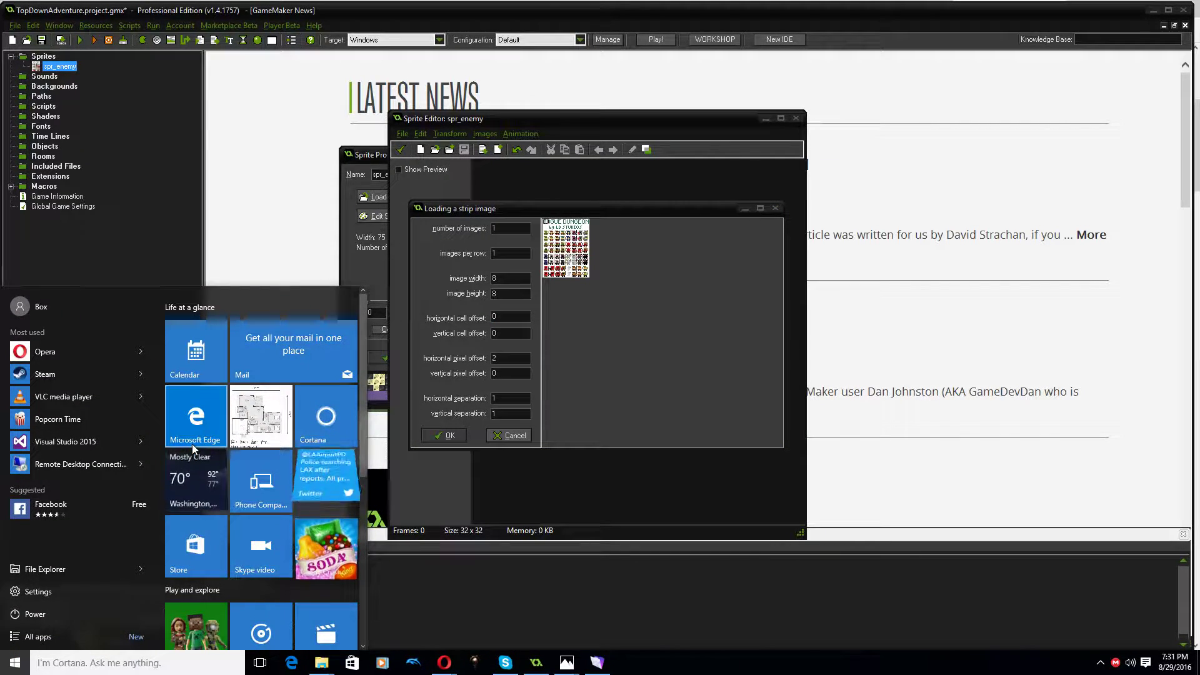
type("magni")
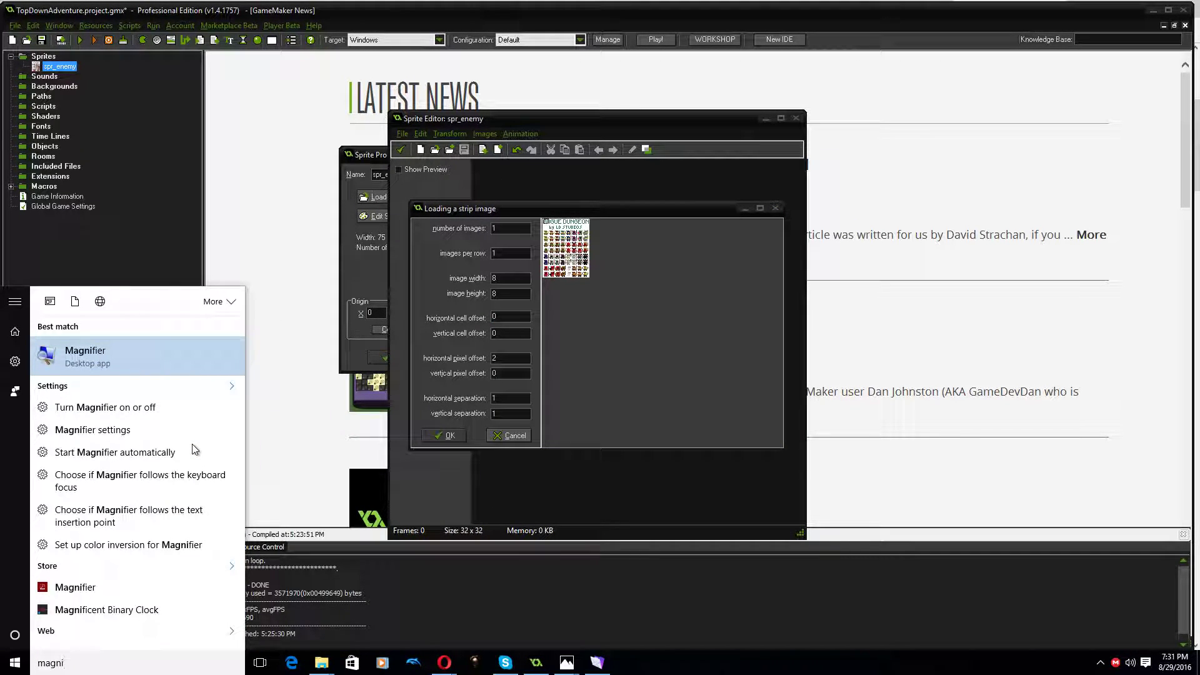
type("ifi")
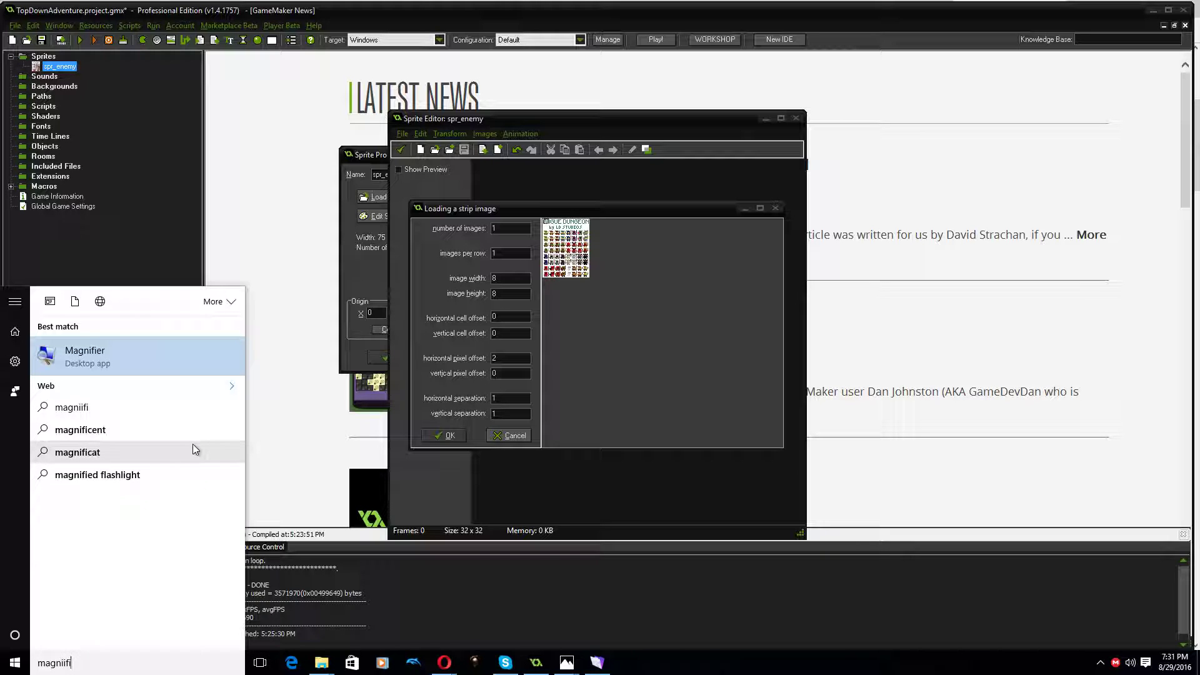
left_click(86, 353)
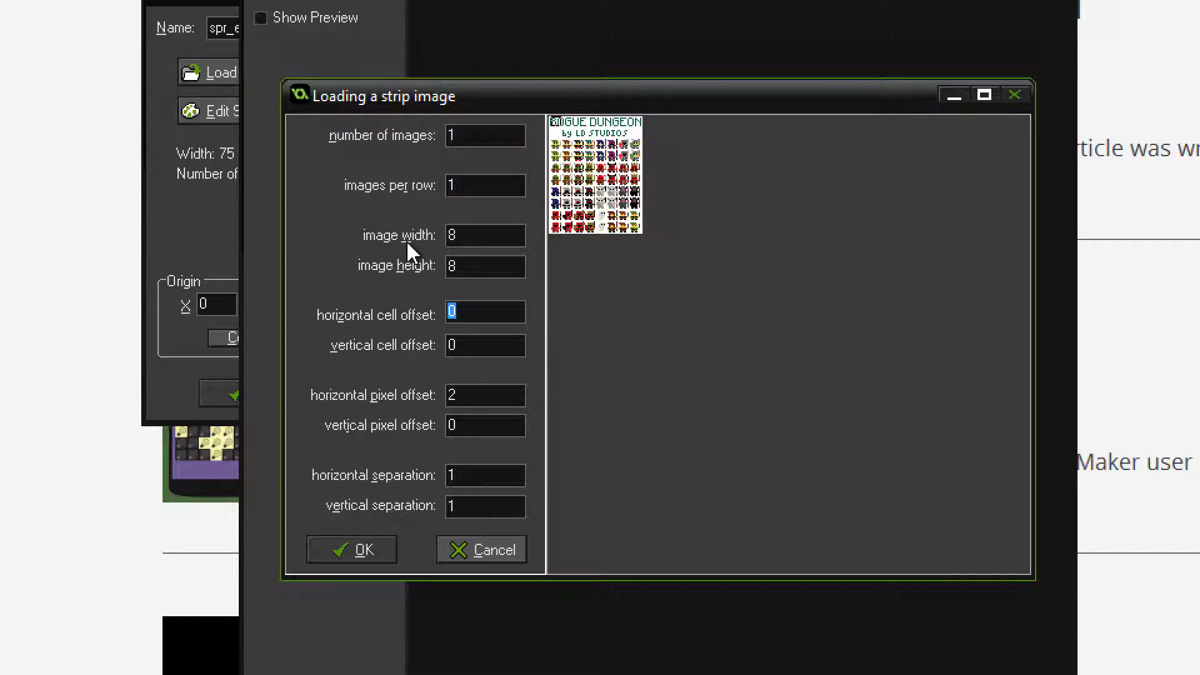
Set the horizontal cell offset to 3, the vertical cell offset to 4 and the vertical pixel offset to 1
left_click(466, 312)
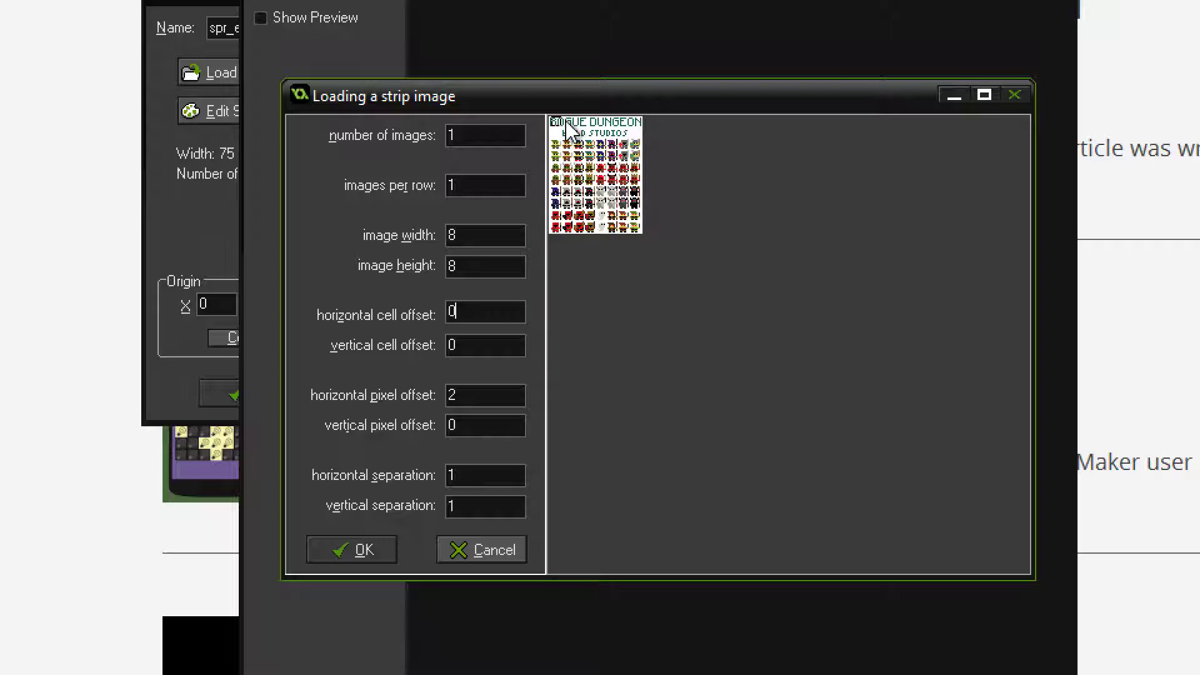
double_click(449, 310)
type("3")
double_click(477, 348)
type("8")
left_click_drag(472, 344, 434, 342)
type("7")
type("5")
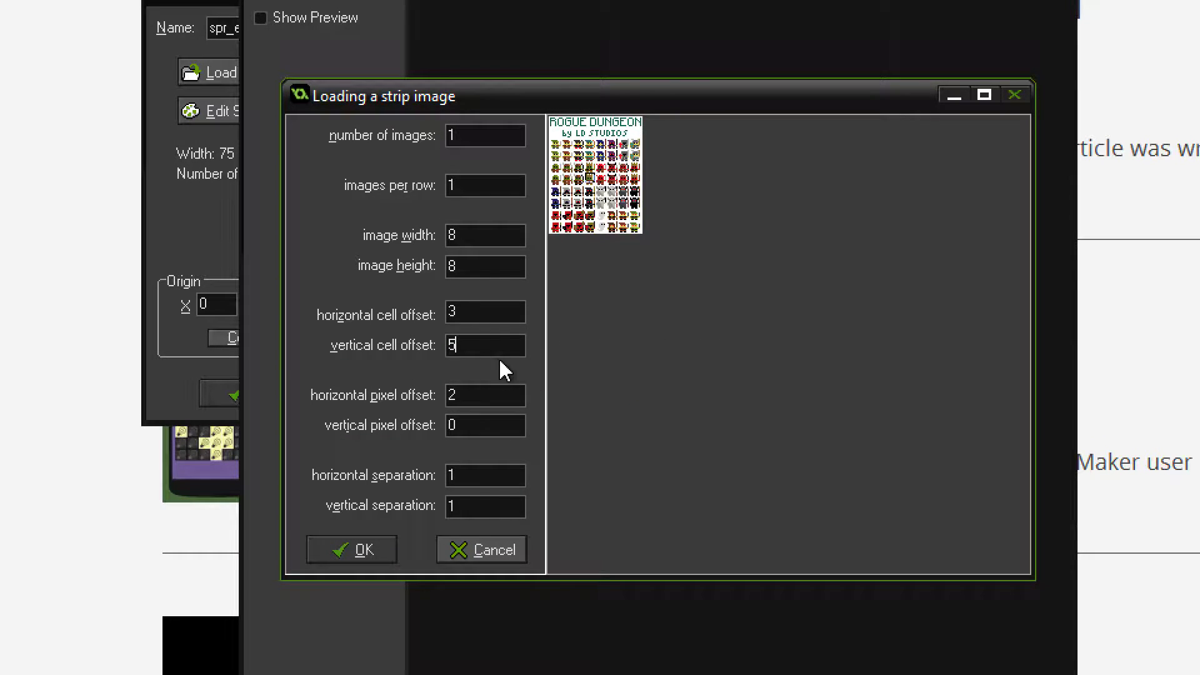
left_click_drag(464, 351, 429, 343)
type("4")
left_click_drag(460, 424, 438, 431)
type("1")
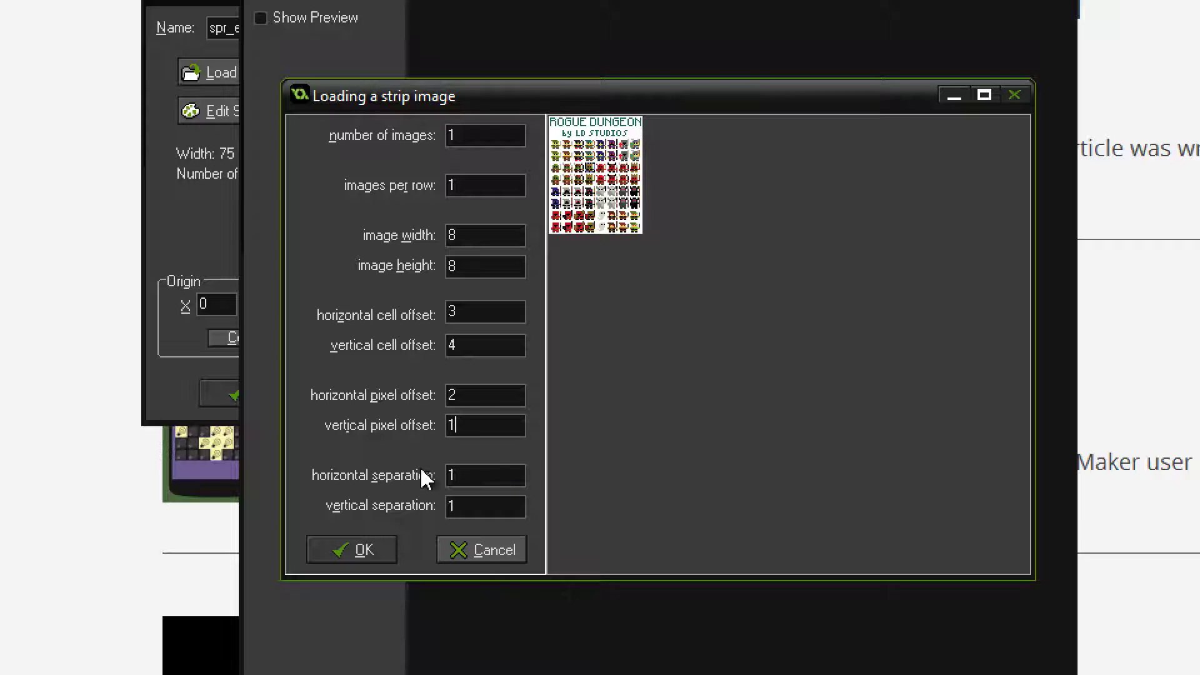
Import the selected 8x8 cell from the strip as the single image of spr_enemy
left_click(362, 552)
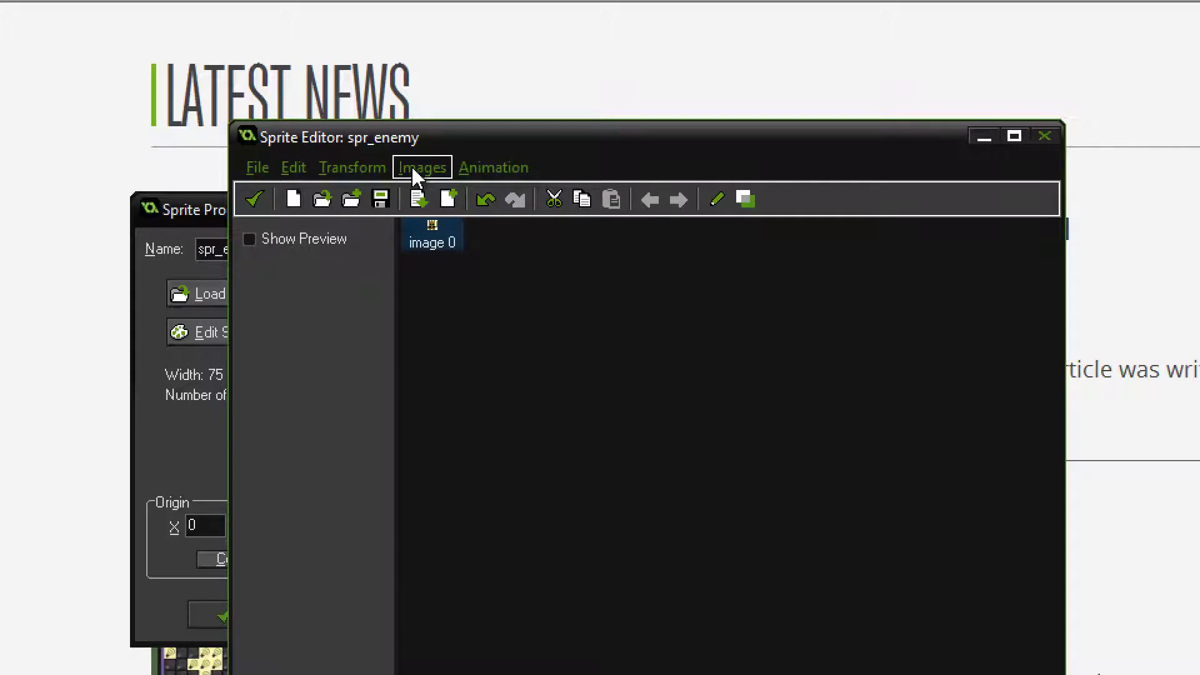
left_click(375, 172)
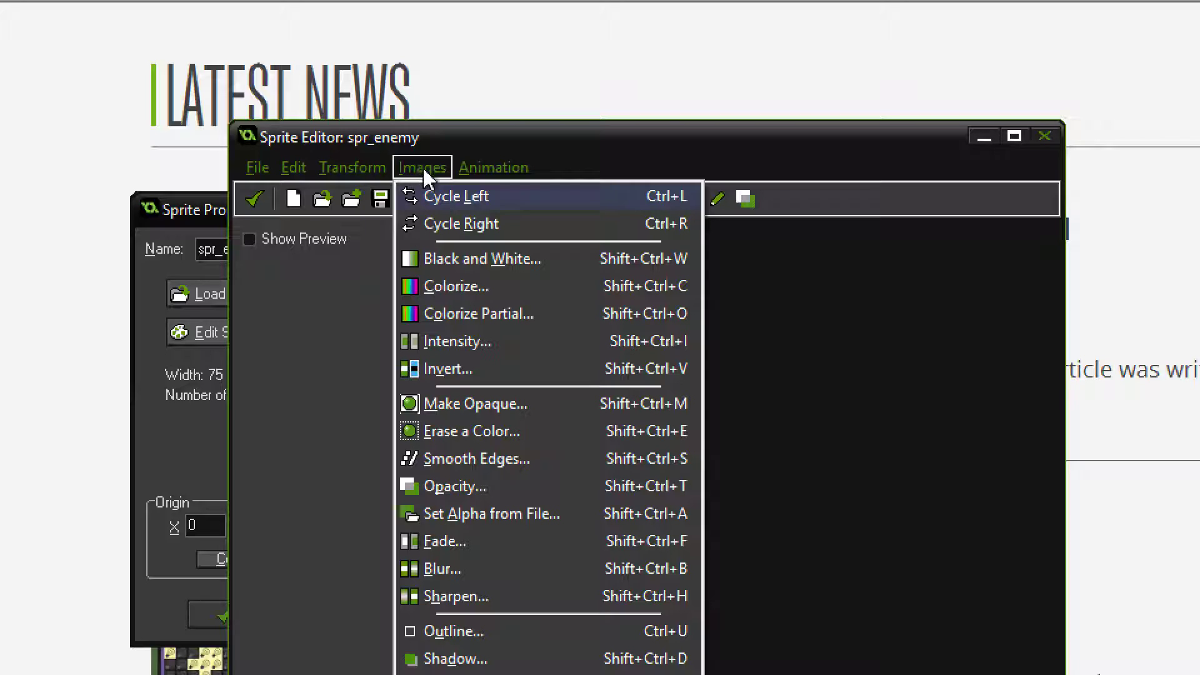
mouse_move(368, 174)
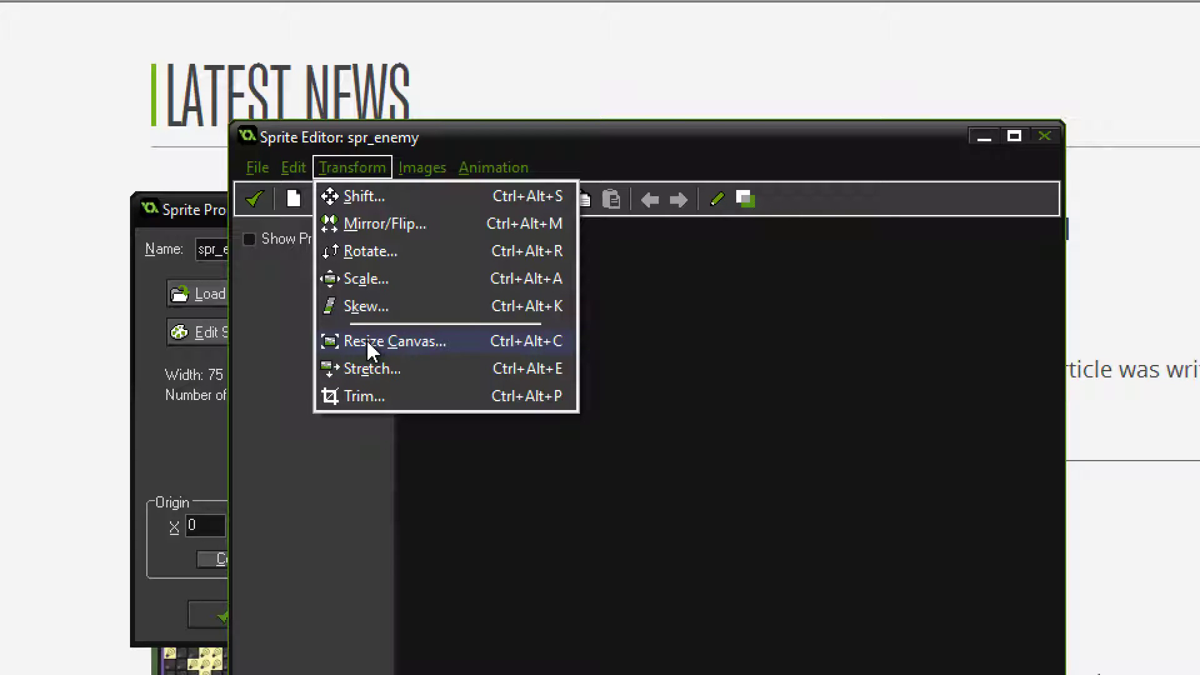
left_click(725, 411)
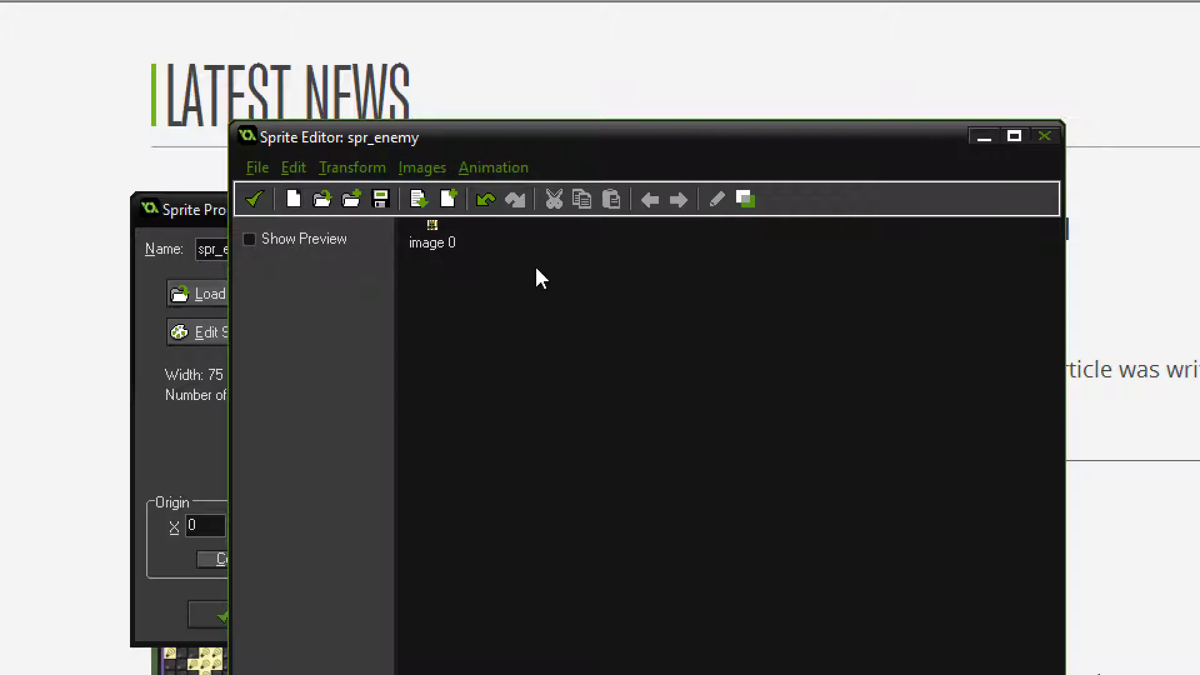
left_click(347, 170)
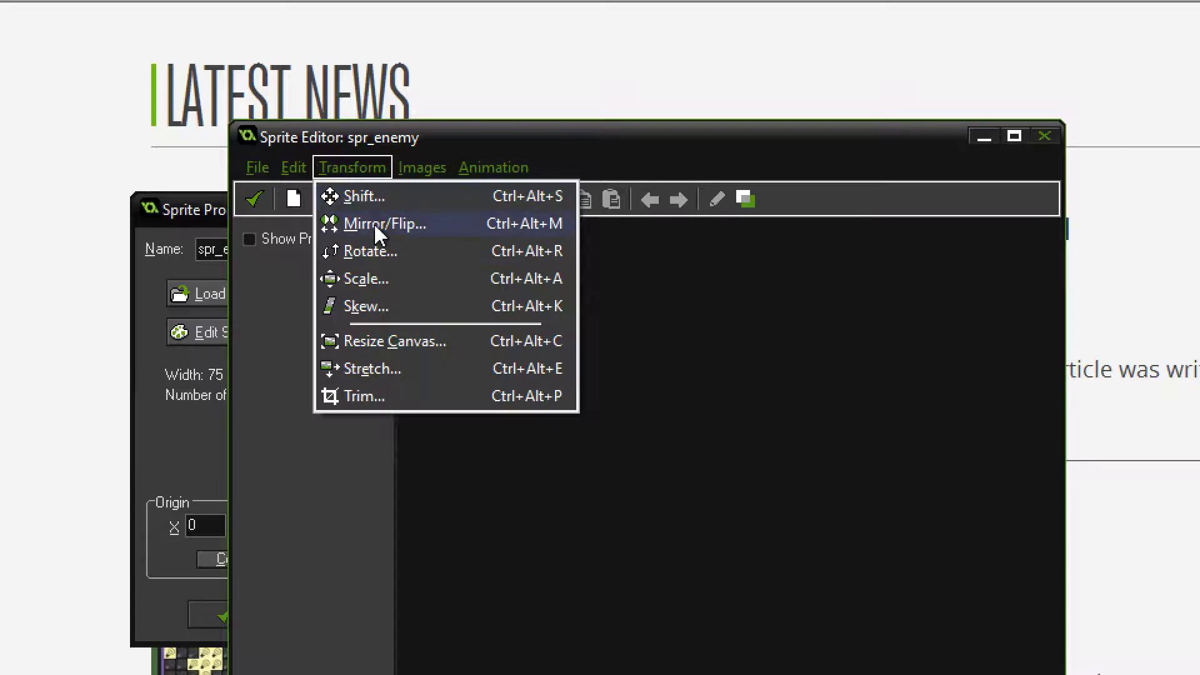
left_click(372, 369)
left_click_drag(624, 350, 669, 208)
left_click(593, 539)
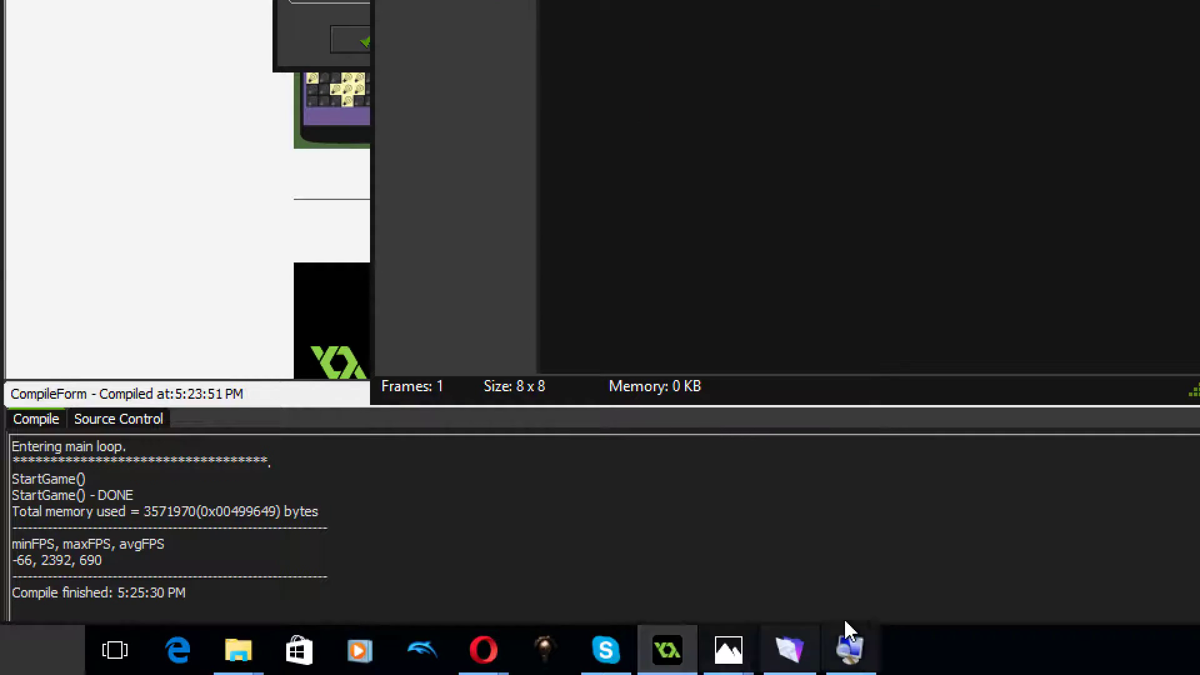
Close the Windows Magnifier and return to the GameMaker project with the enemy sprite
right_click(850, 651)
left_click(792, 604)
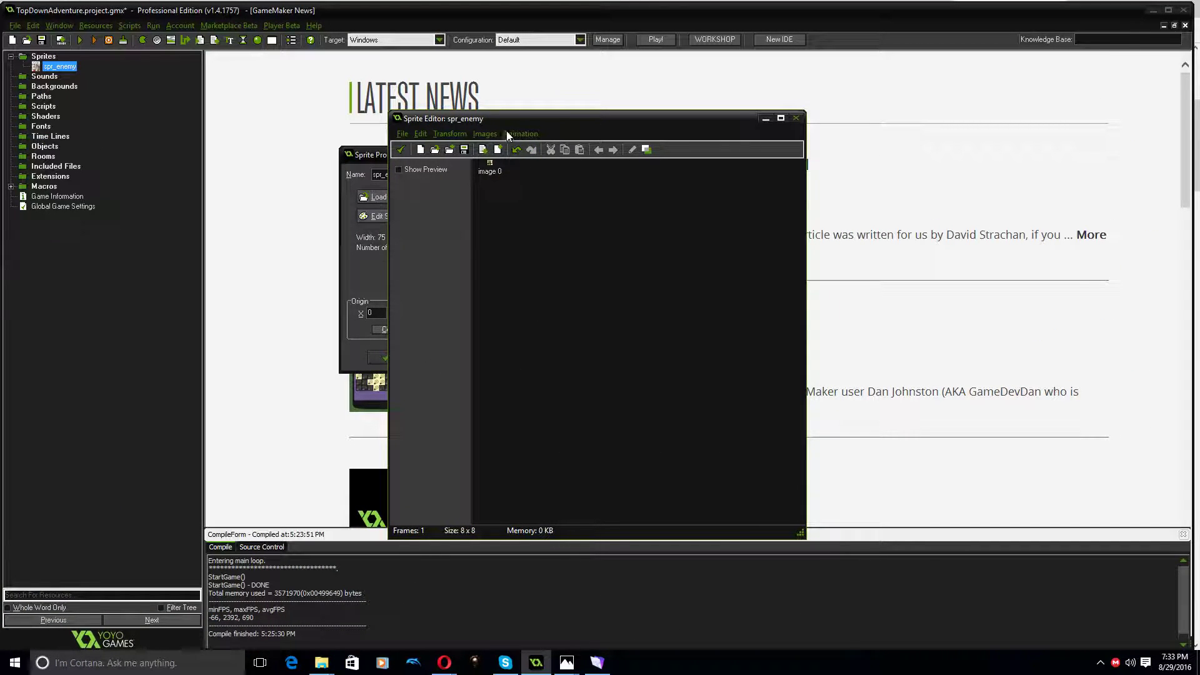
left_click(537, 657)
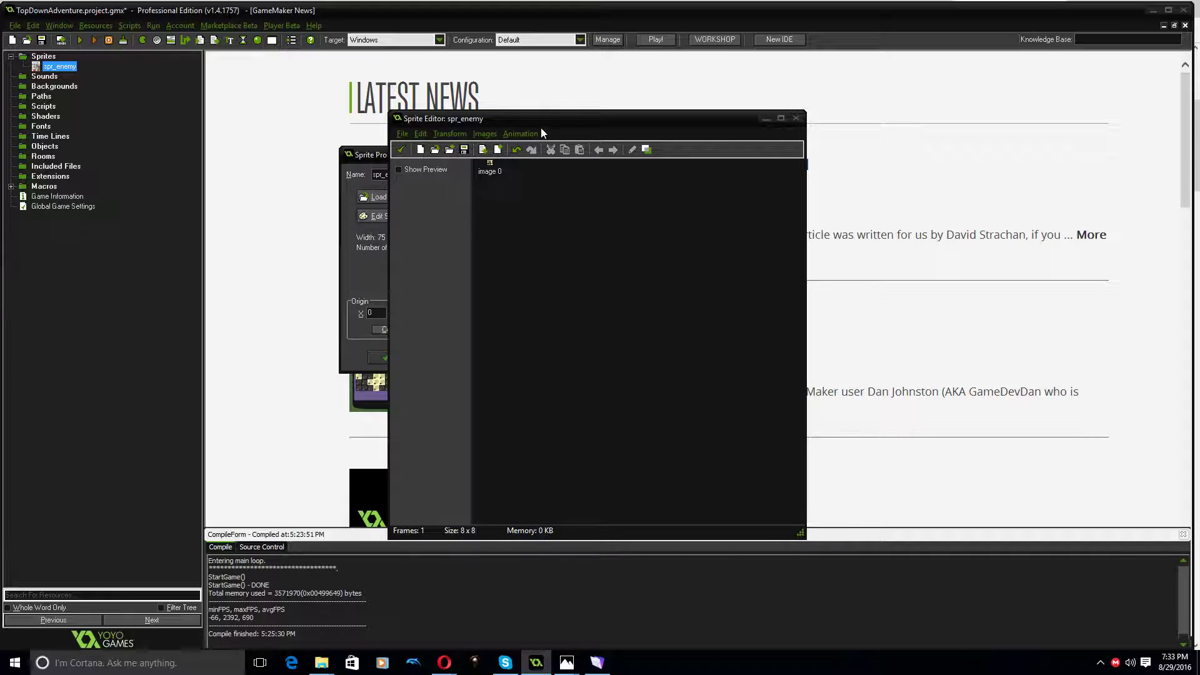
key("alt+Tab")
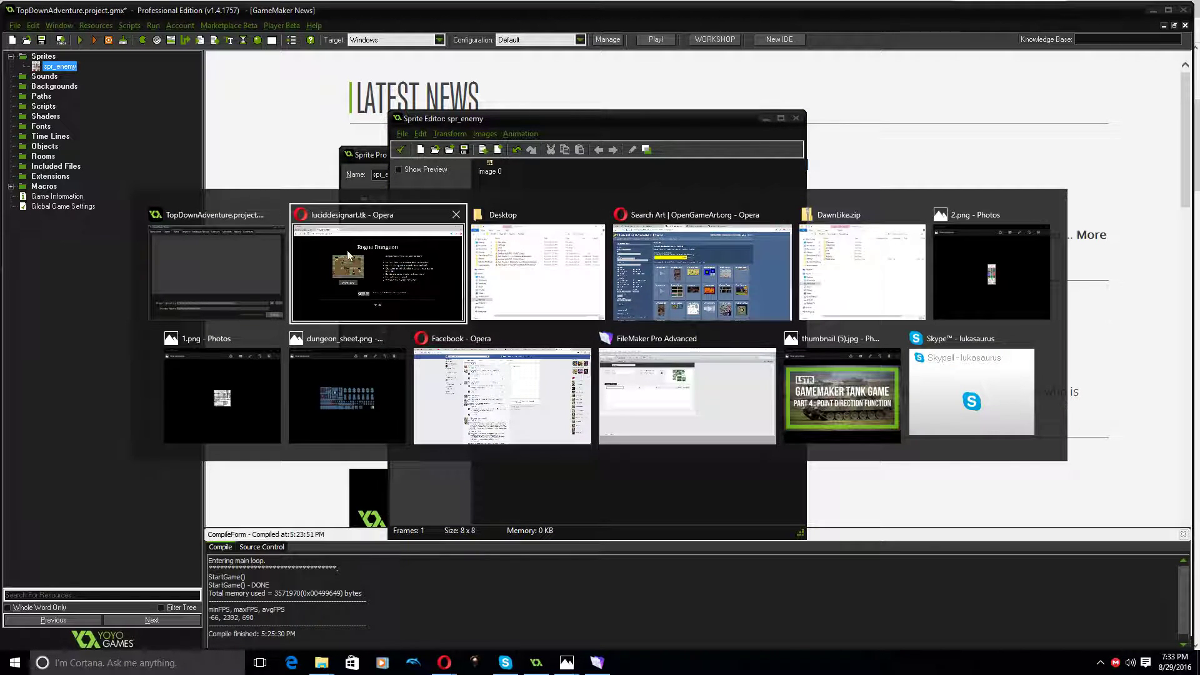
left_click(219, 257)
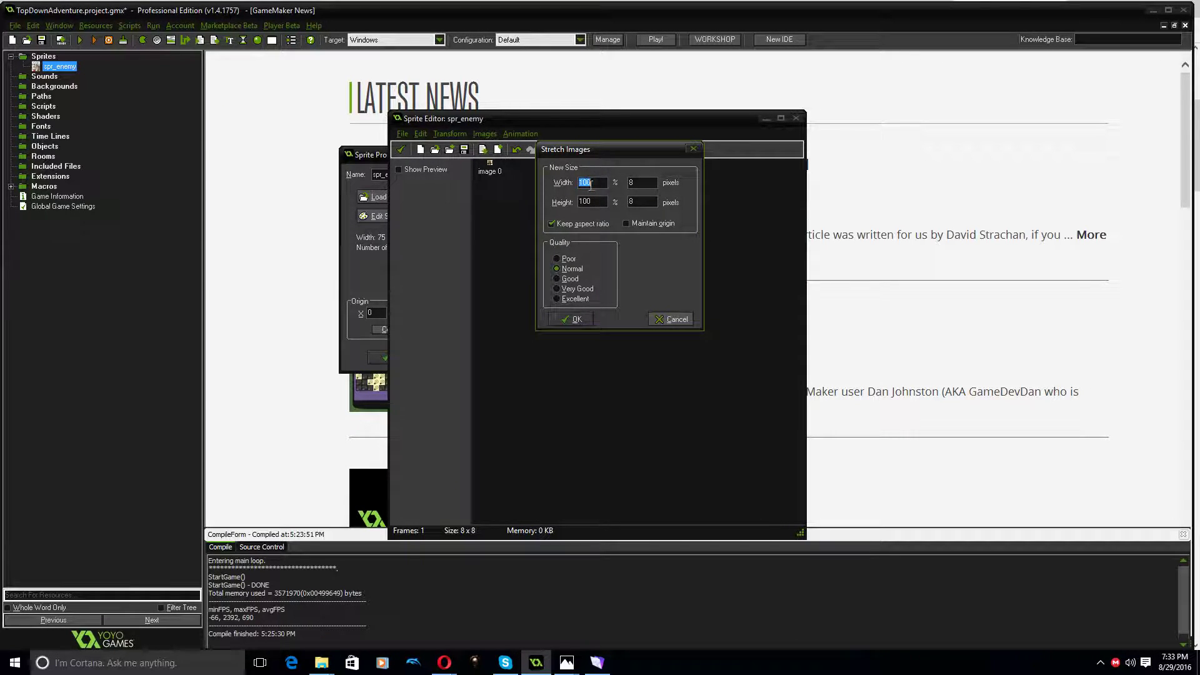
Try stretching the enemy image to 400% at Normal quality, and undo the stretch
type("400")
left_click(565, 318)
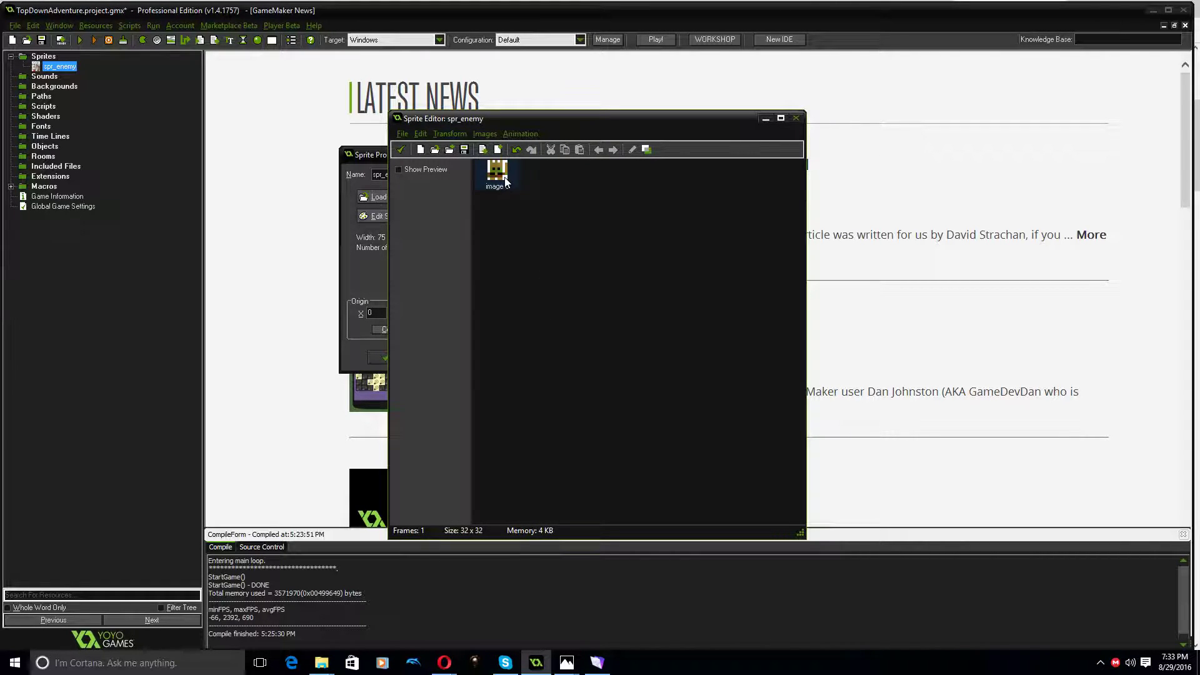
key("ctrl+z")
Stretch the enemy image to 400% using Poor quality with the aspect ratio kept
left_click(448, 134)
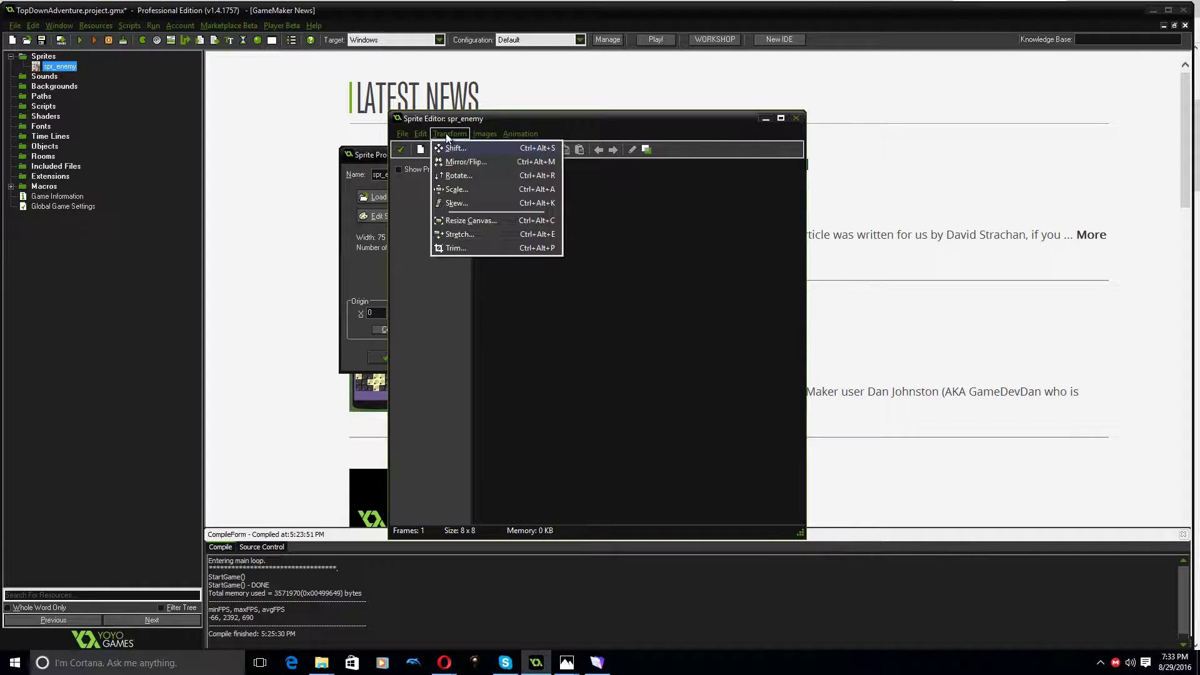
left_click(460, 235)
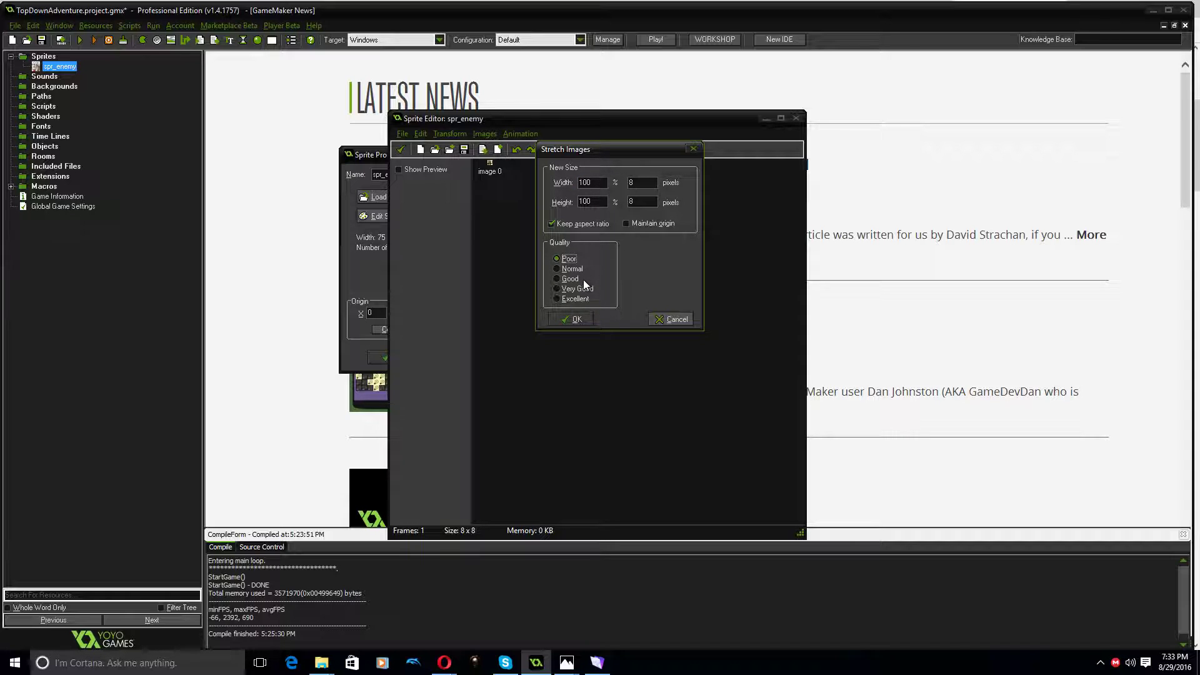
left_click(574, 320)
left_click(450, 134)
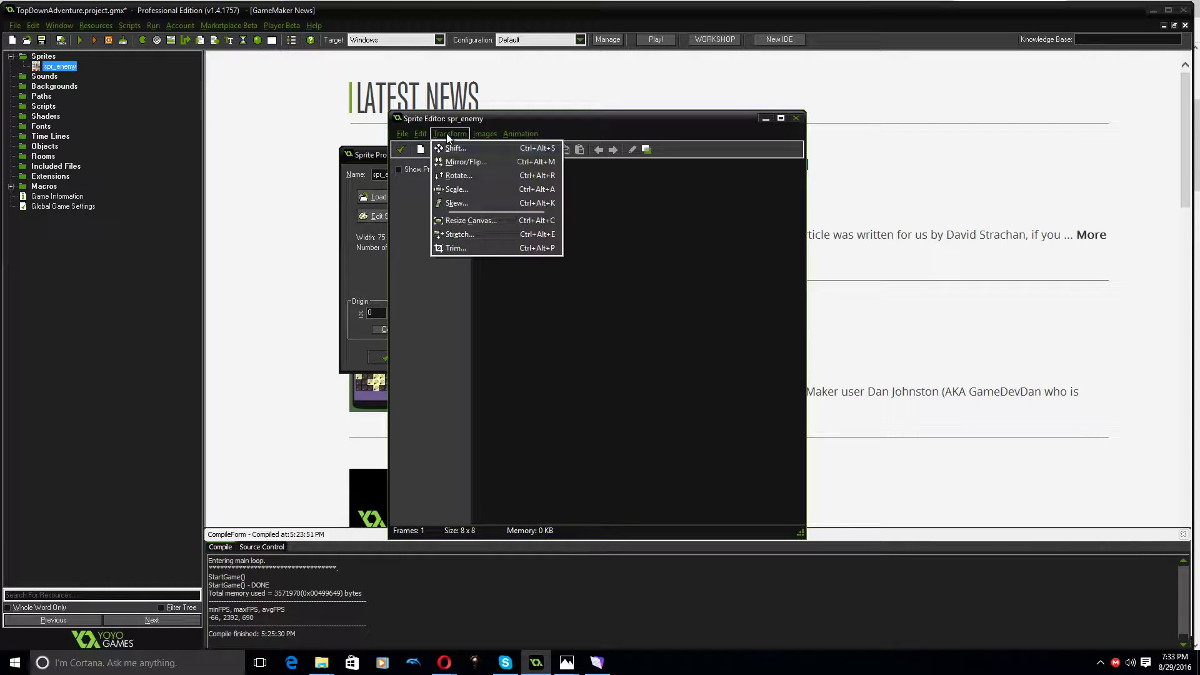
left_click(459, 234)
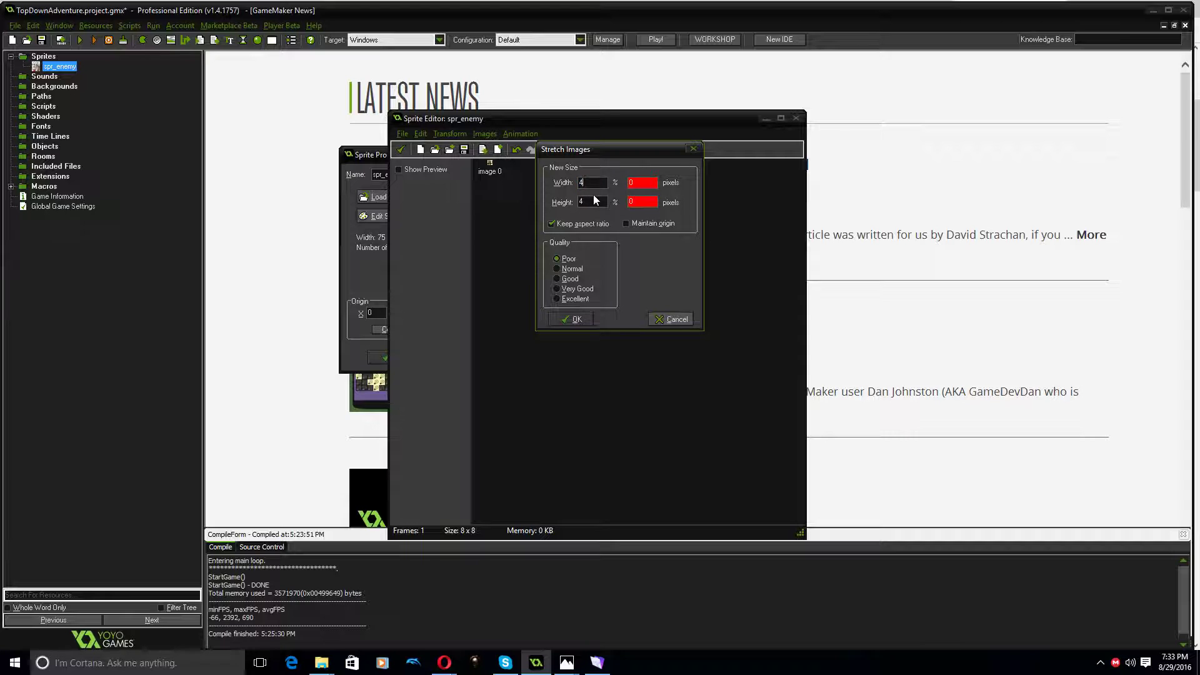
left_click(565, 317)
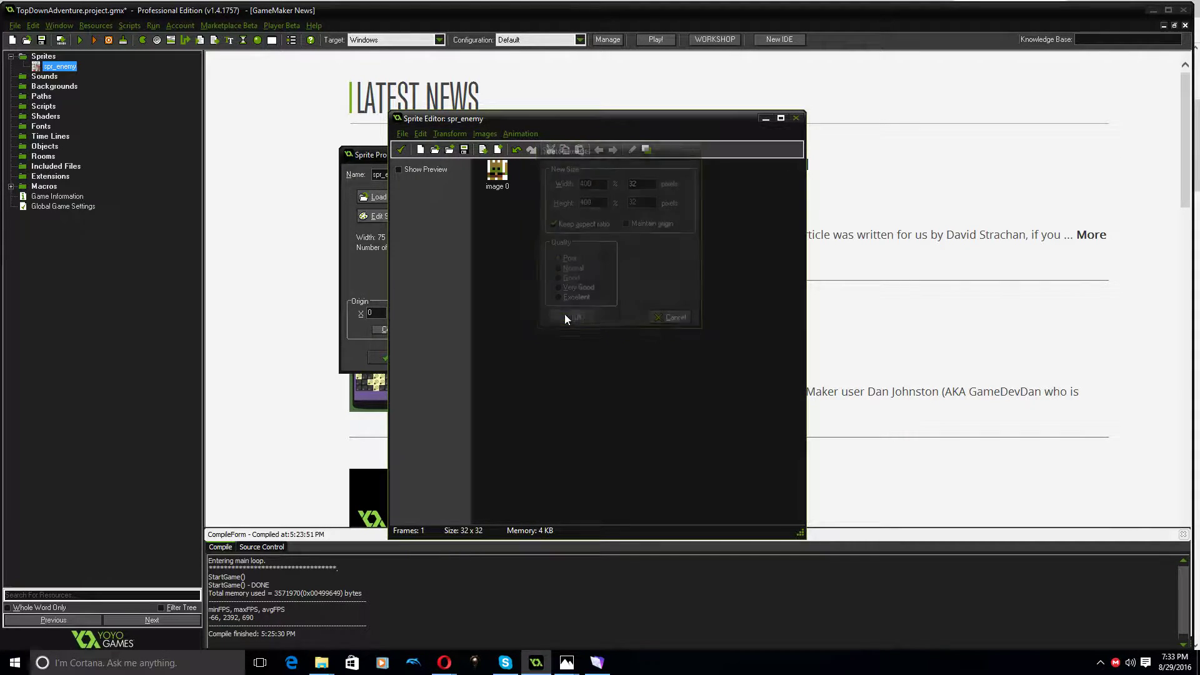
Erase the white background color from the enemy image with tolerance 0 and save the change to the sprite
double_click(497, 178)
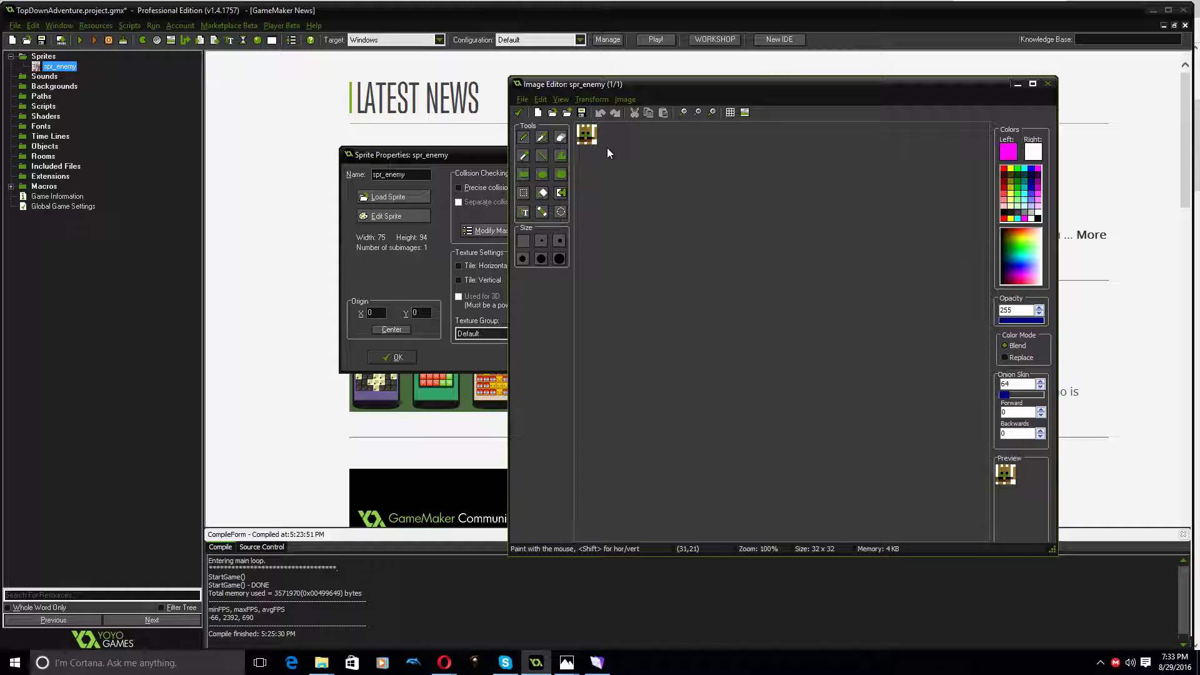
left_click(591, 100)
mouse_move(625, 100)
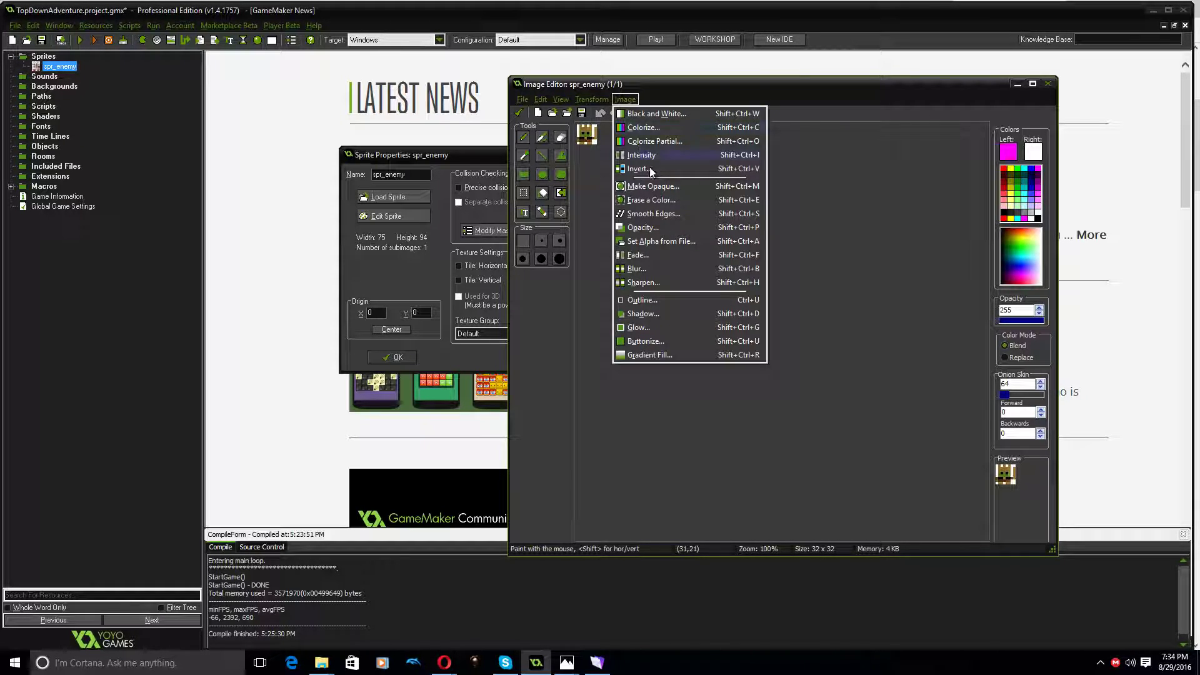
left_click(660, 200)
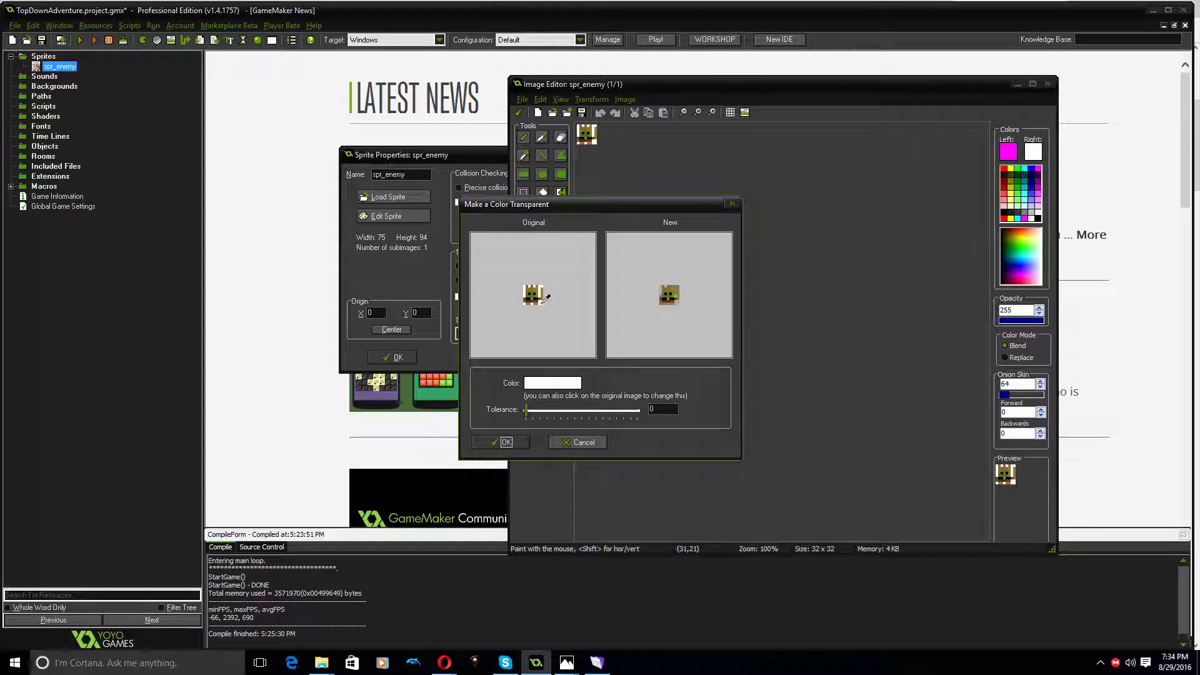
left_click(502, 442)
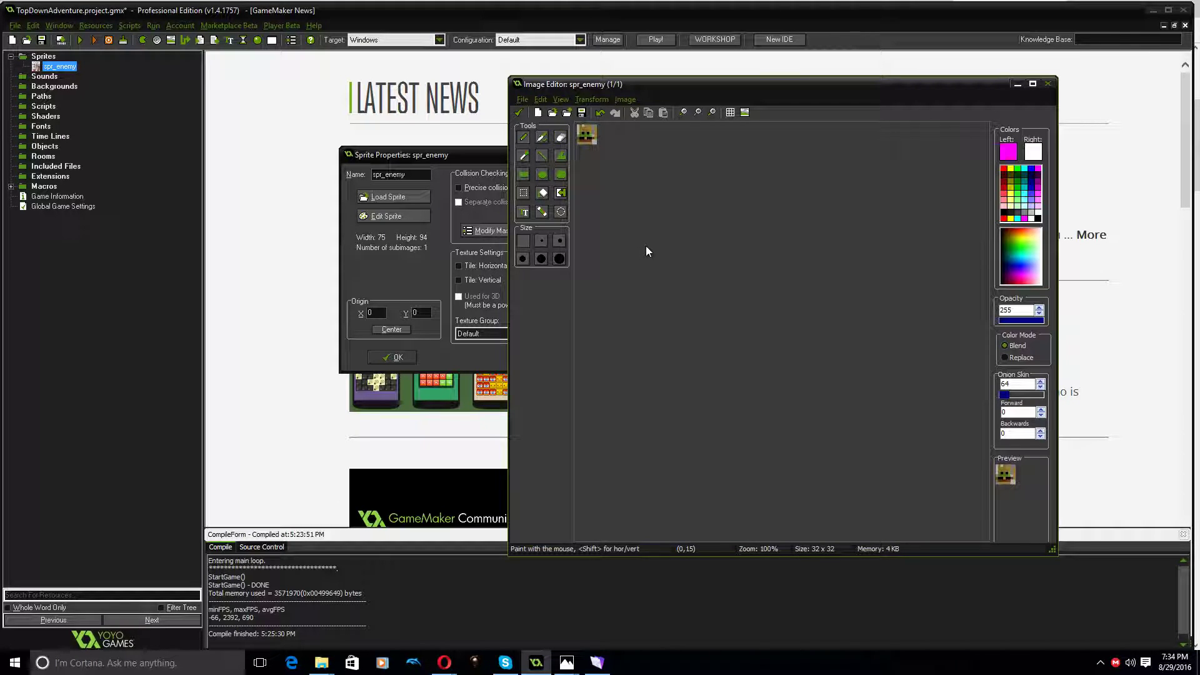
left_click(519, 113)
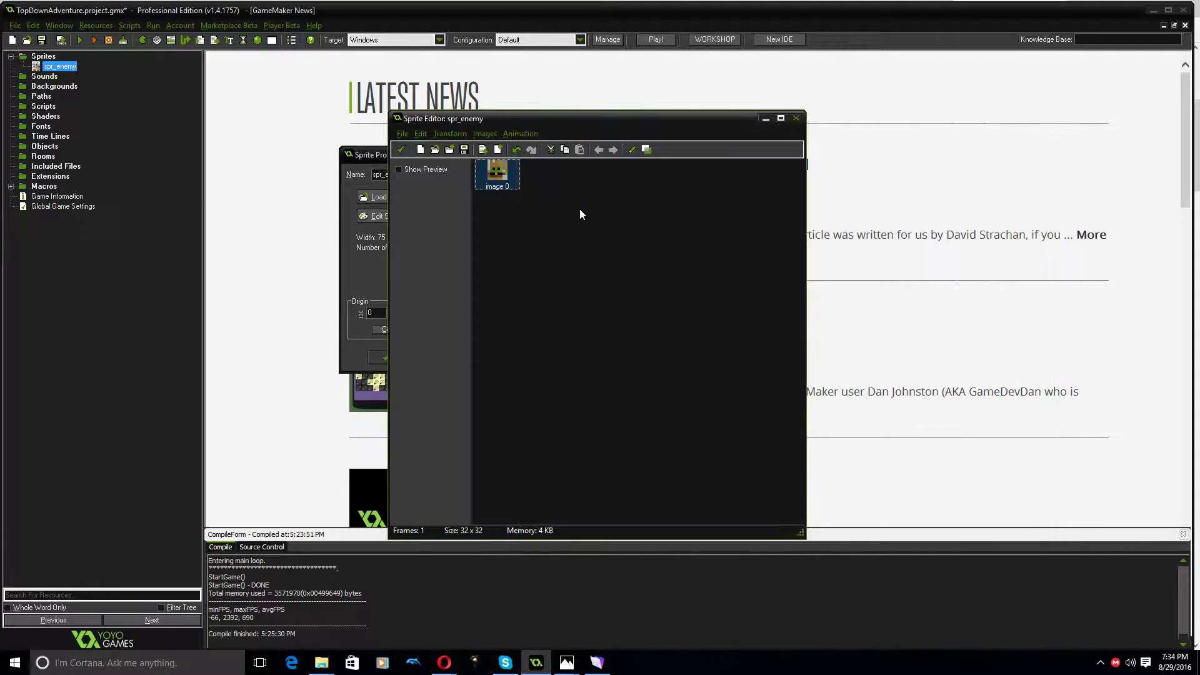
left_click(402, 150)
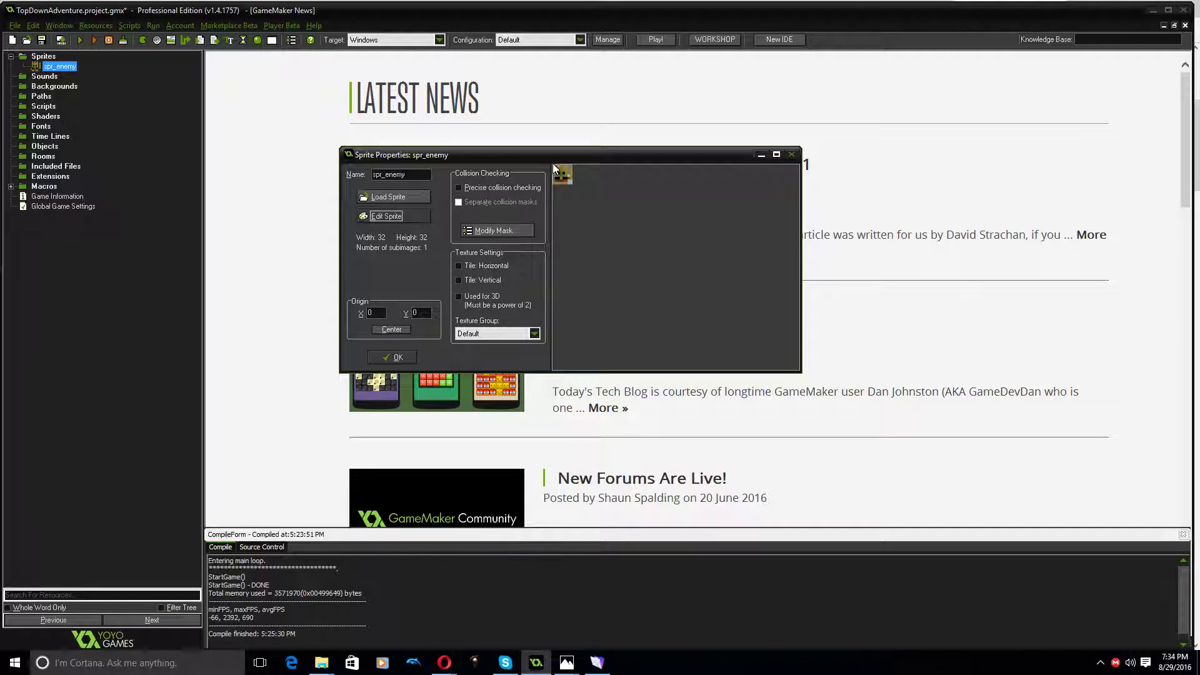
Rename the enemy sprite as spr_enemy_orc_king and accept its properties
left_click(414, 176)
type("_o")
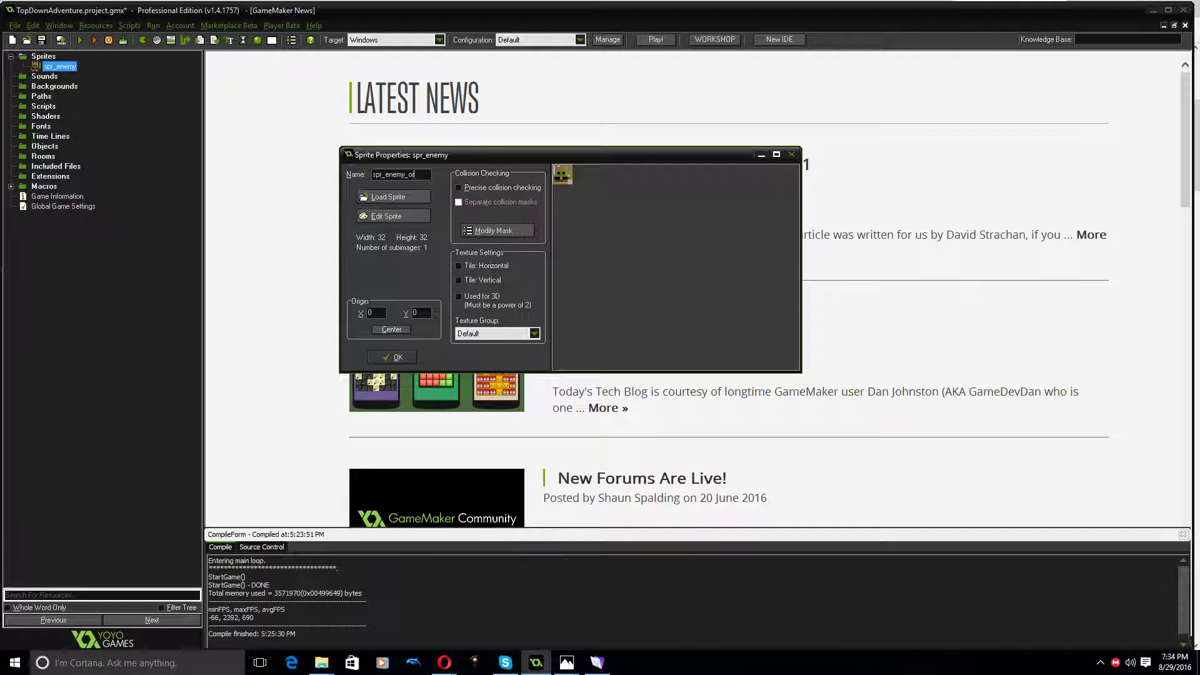
type("rc_king")
left_click(398, 357)
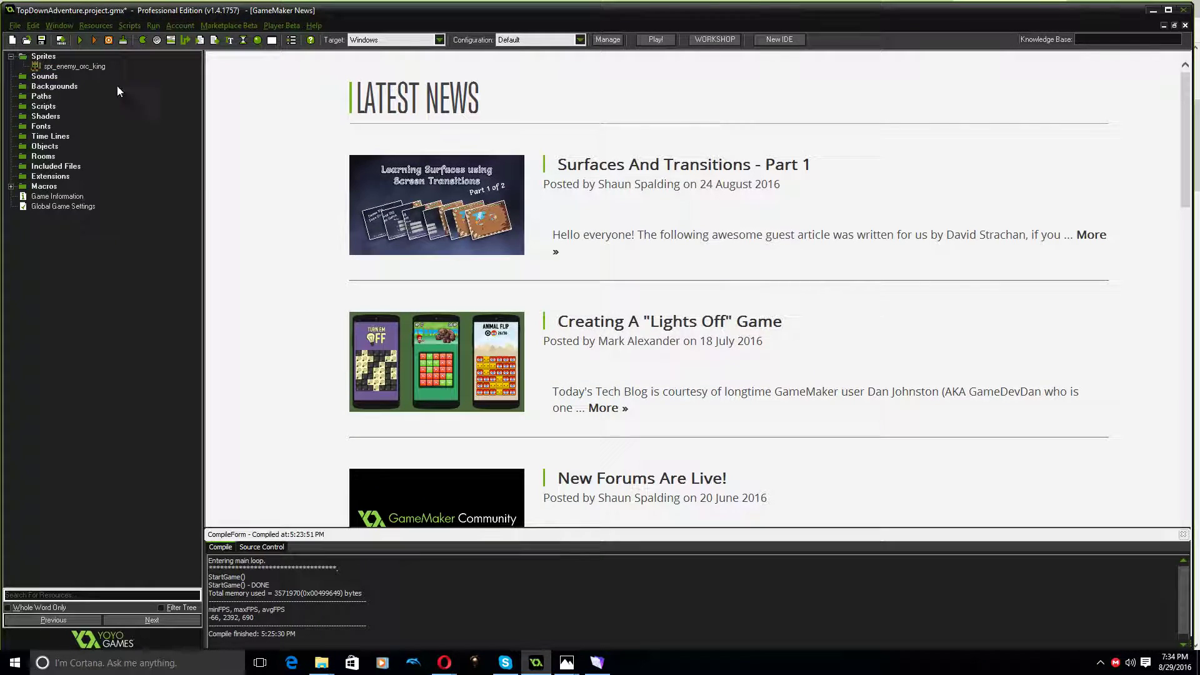
Create a new sprite named spr_player_archer
left_click(143, 40)
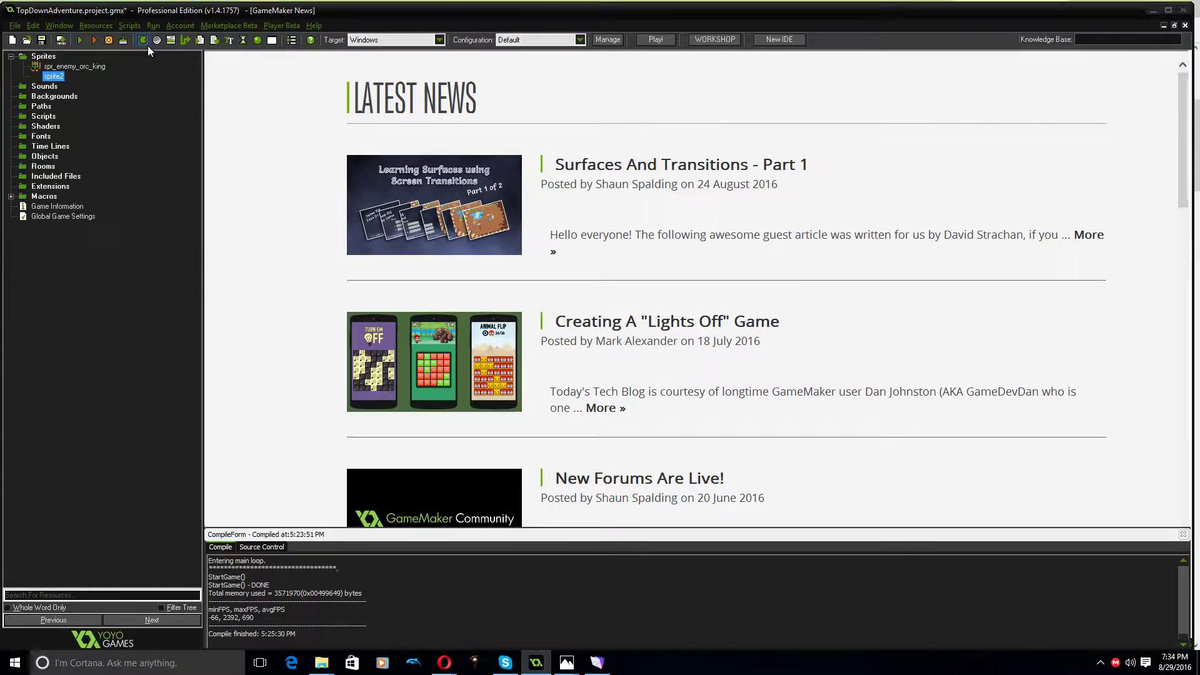
type("spr_pl")
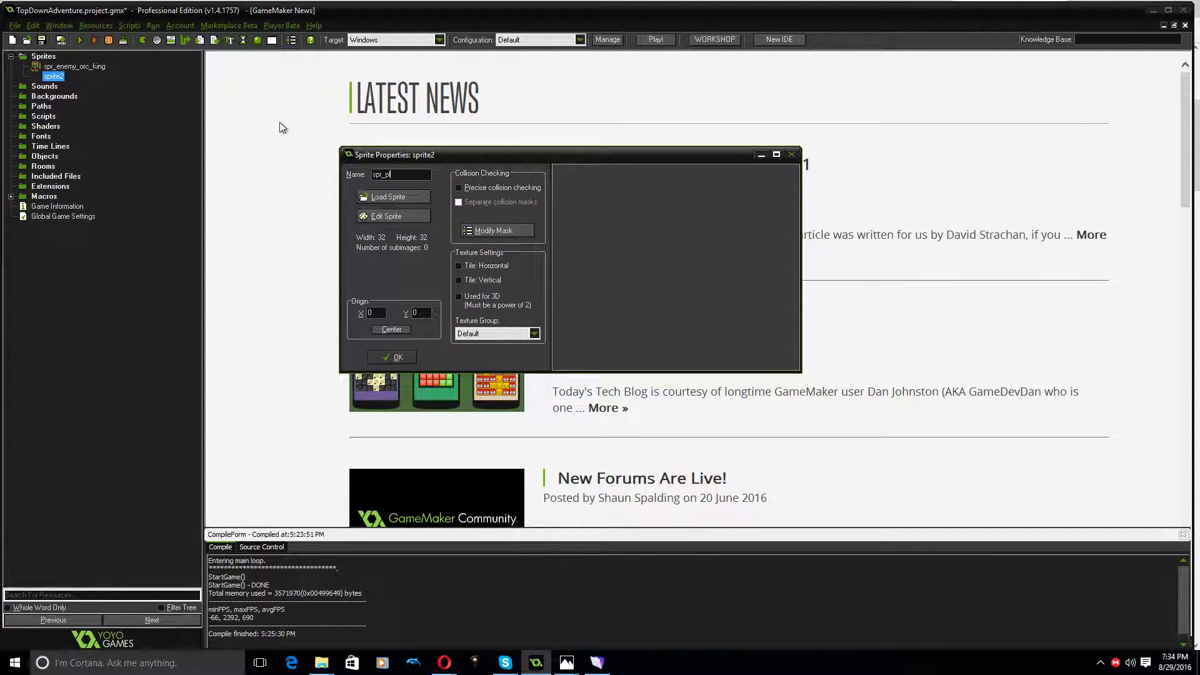
type("ayer_archer")
Open the archer sprite for editing and start creating it from a strip using 5.png in the roguedungeon folder
left_click(389, 197)
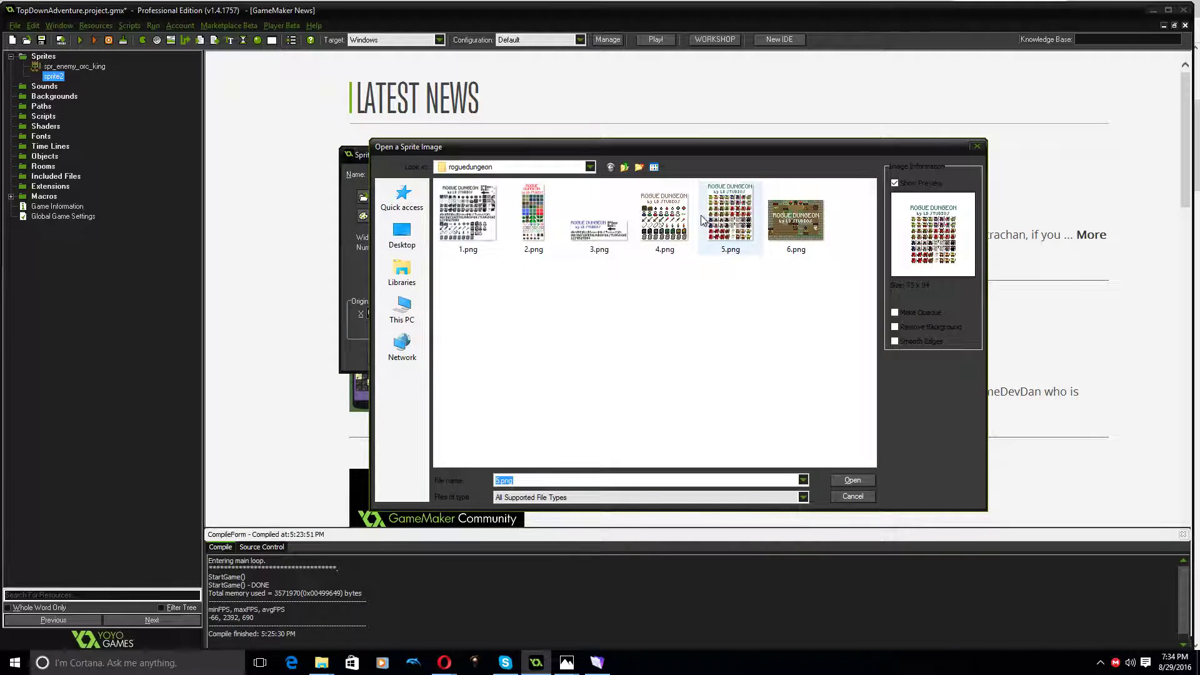
left_click(853, 480)
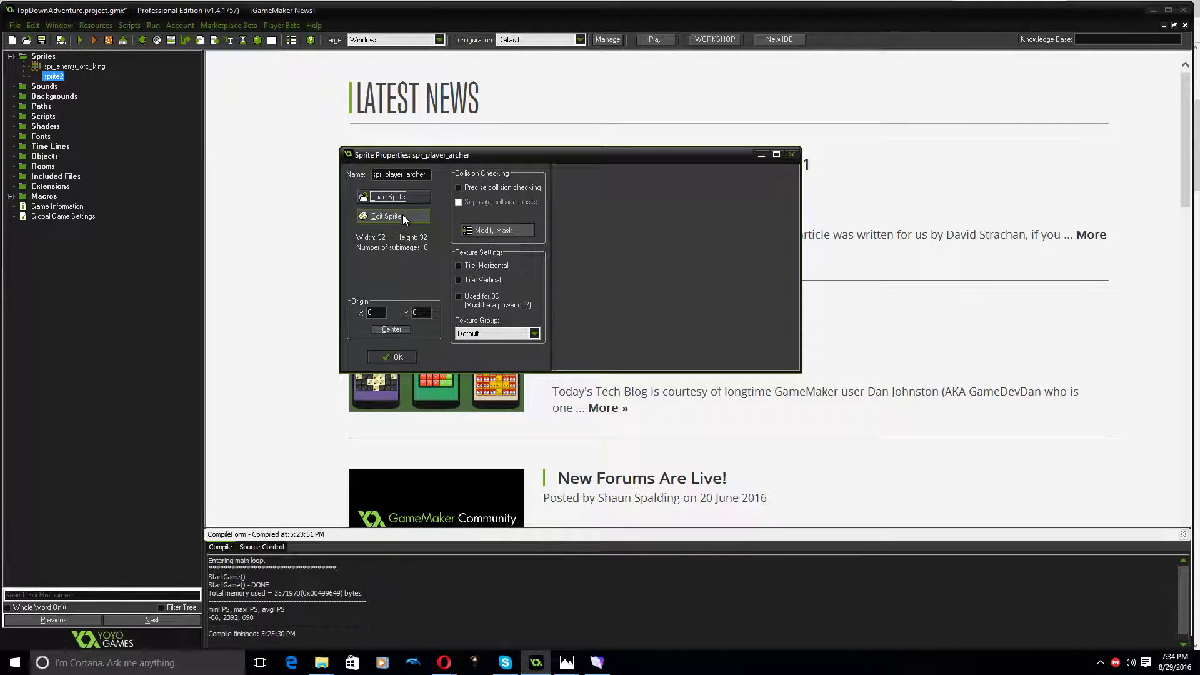
left_click(402, 215)
left_click(402, 134)
left_click(437, 211)
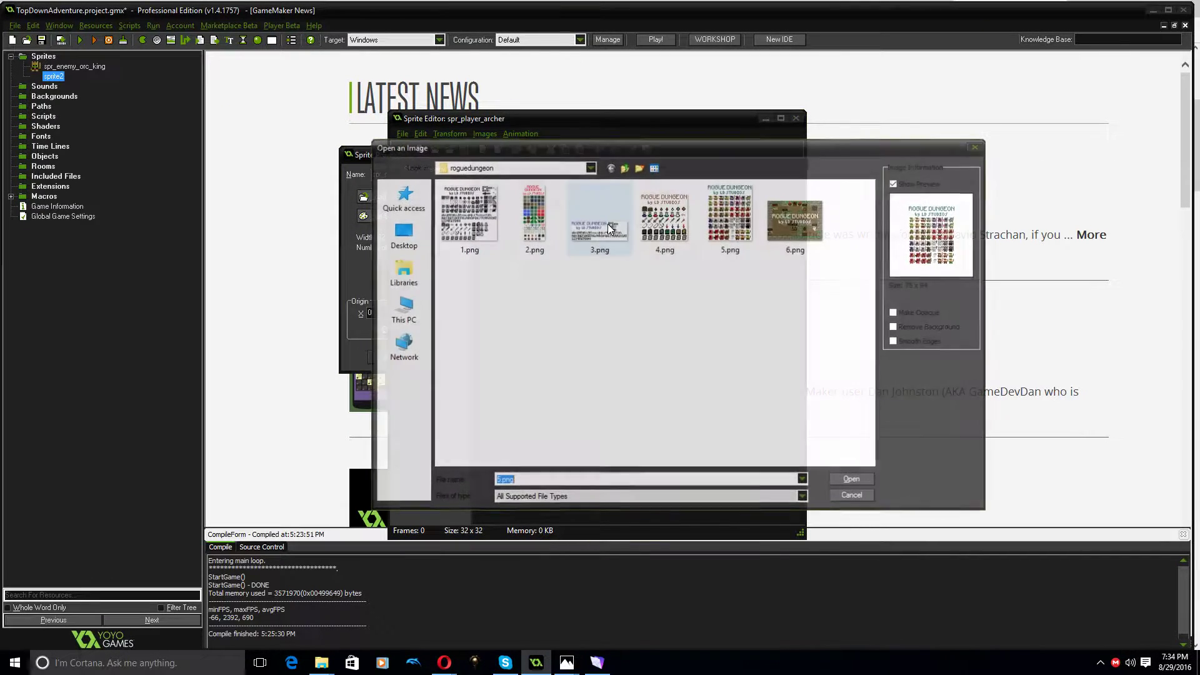
left_click(726, 219)
double_click(725, 218)
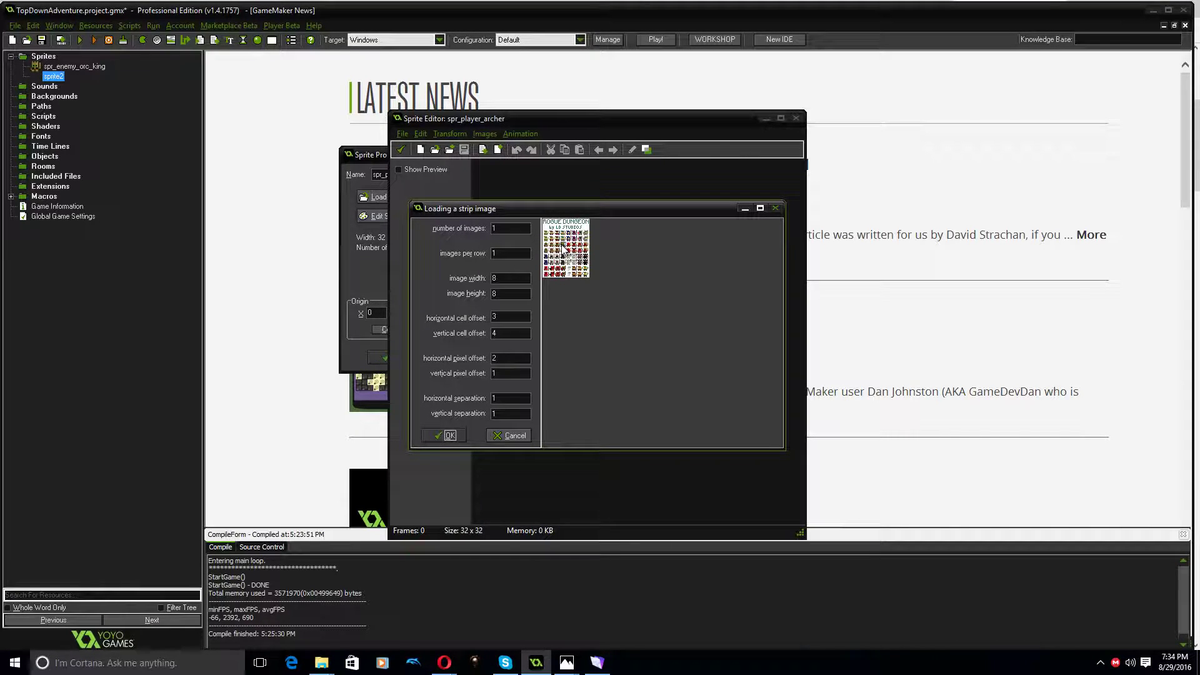
Set the strip's image width and height to 12, place the selection over the archer and import that image
left_click_drag(563, 245, 563, 234)
left_click_drag(509, 280, 446, 279)
type("12")
key("Tab")
type("12")
left_click_drag(562, 234, 559, 231)
left_click(455, 433)
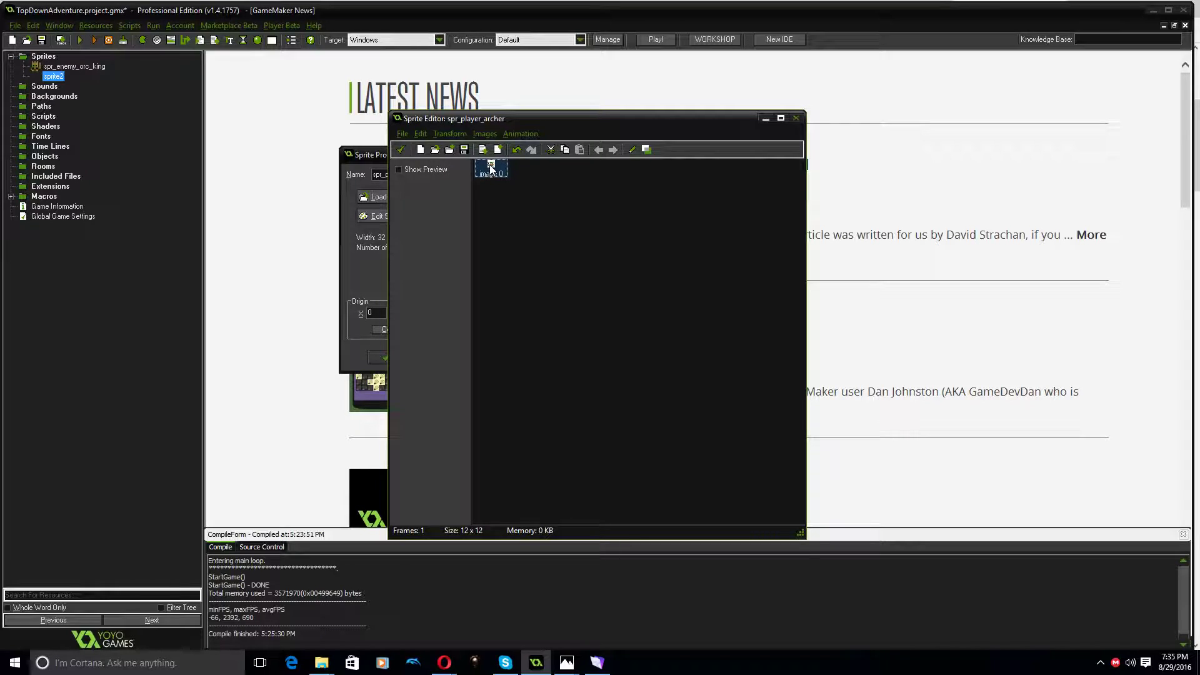
Stretch the archer image to 400% using Poor quality with the aspect ratio kept
left_click(450, 135)
left_click(461, 236)
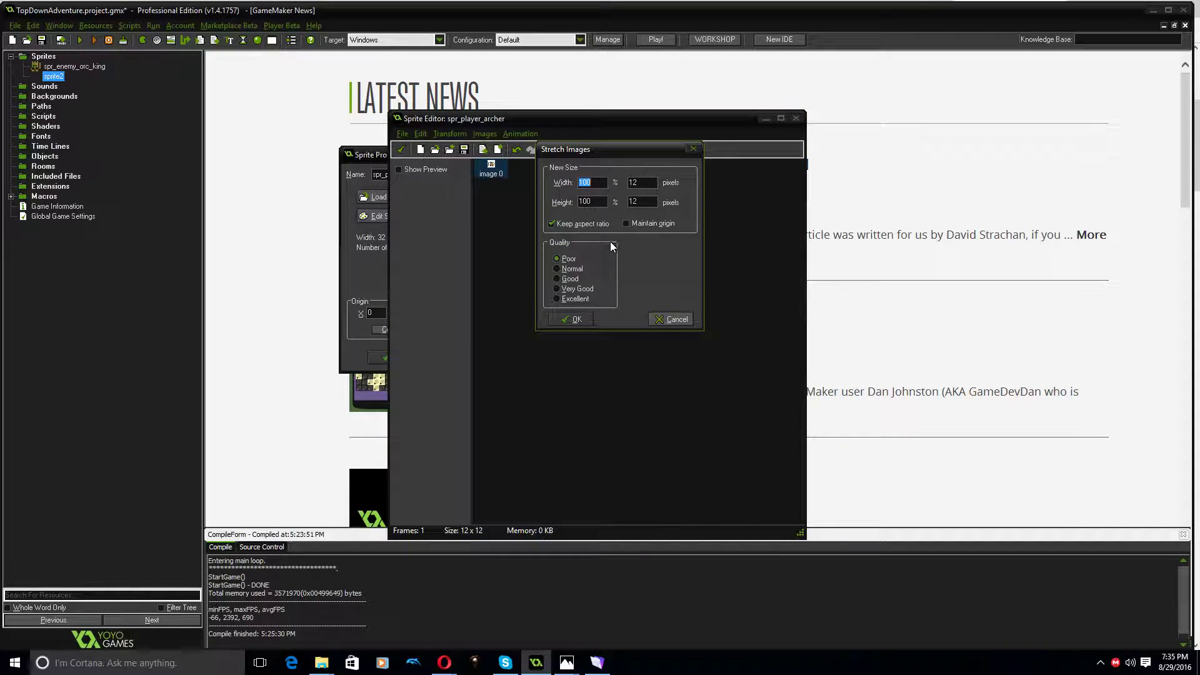
type("400")
left_click(566, 319)
Open the archer image for editing and delete the stray pixels of the neighbouring character beside the archer
double_click(508, 179)
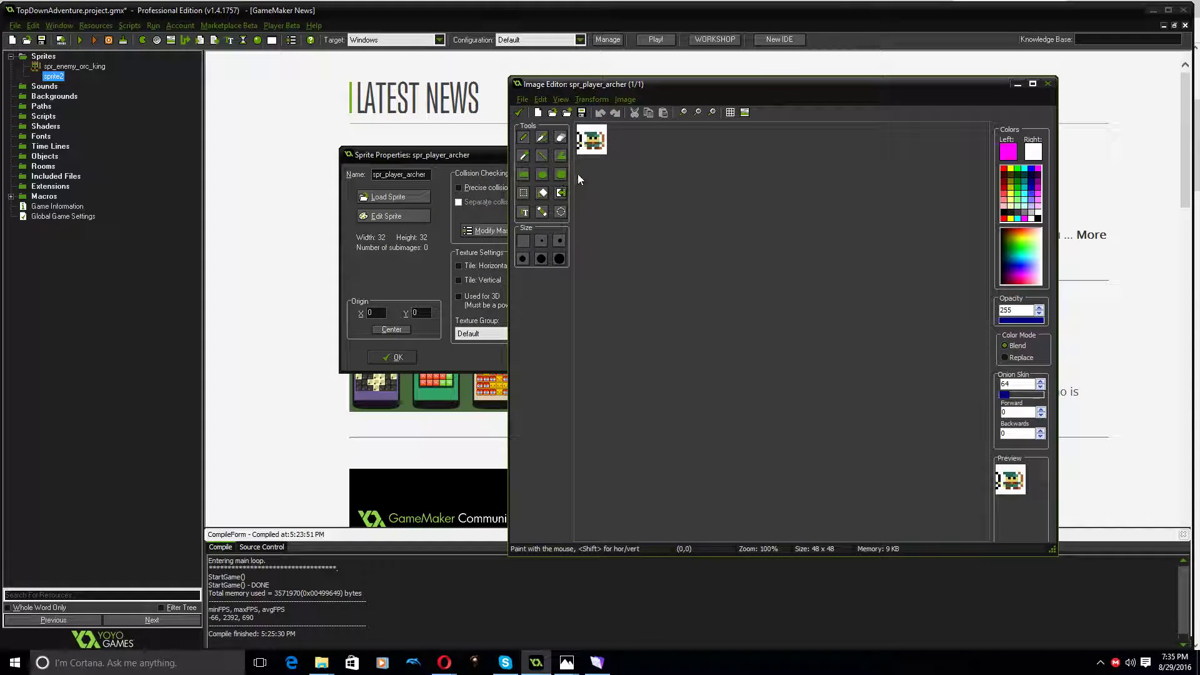
left_click(561, 138)
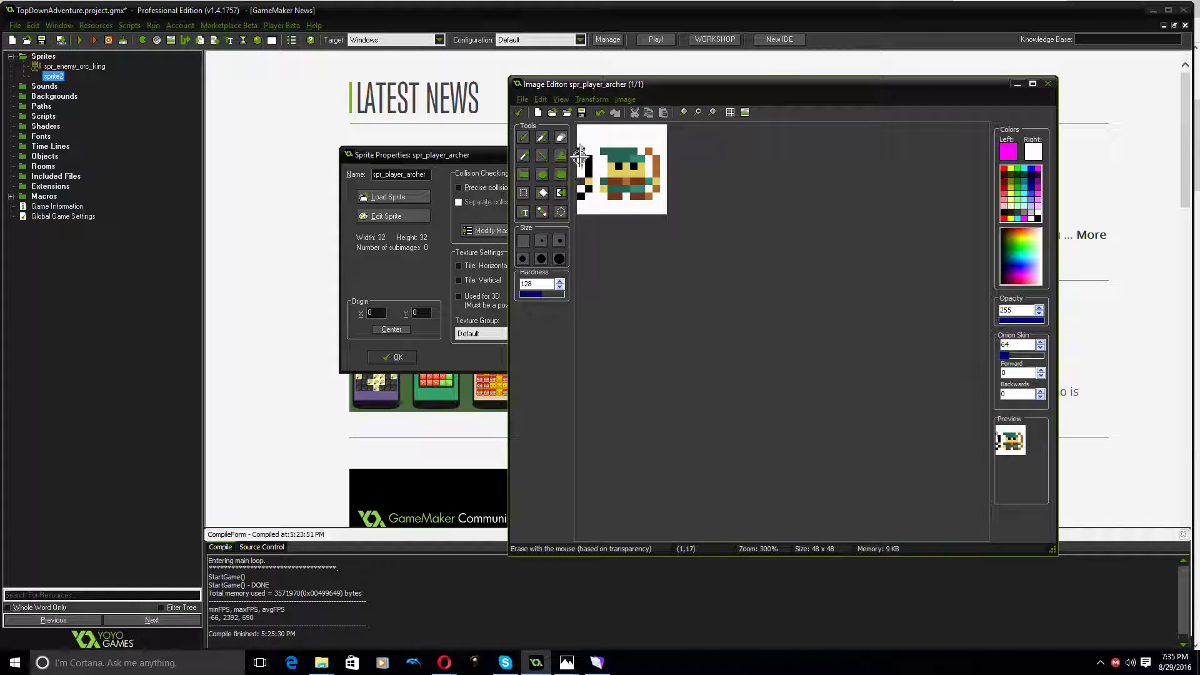
left_click(524, 193)
left_click_drag(595, 143, 569, 204)
key("Delete")
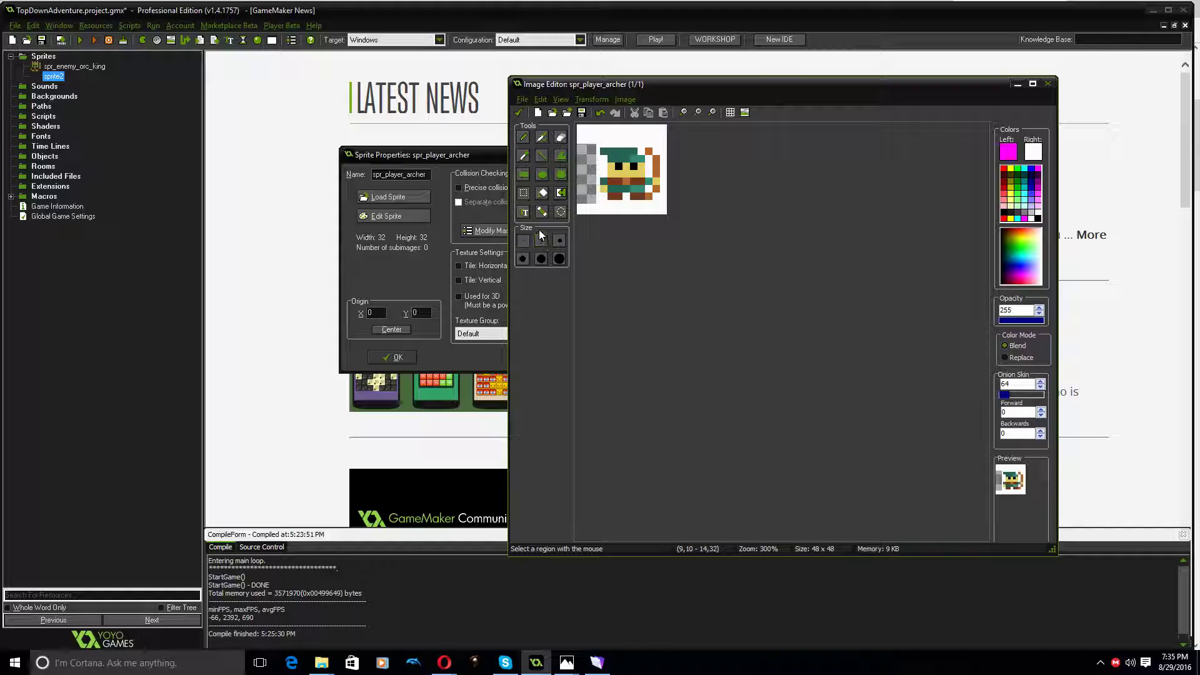
Pick the white background colour from the archer image and make that colour transparent with tolerance 0
left_click(525, 164)
left_click(597, 132)
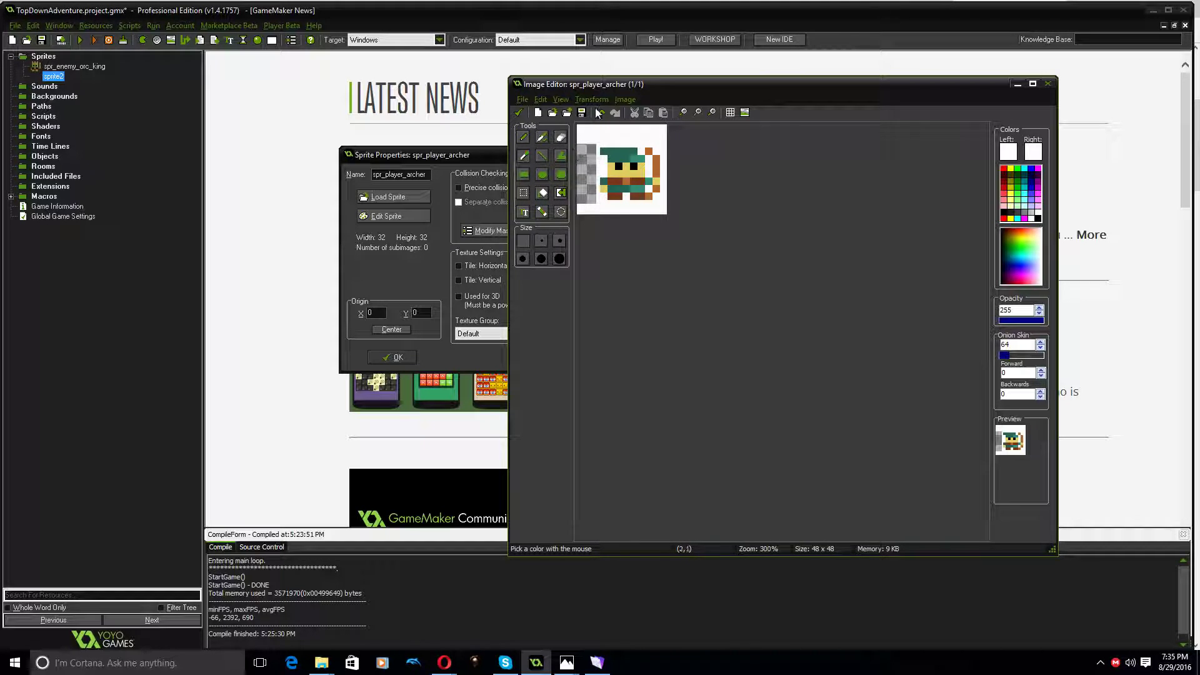
left_click(625, 100)
left_click(639, 206)
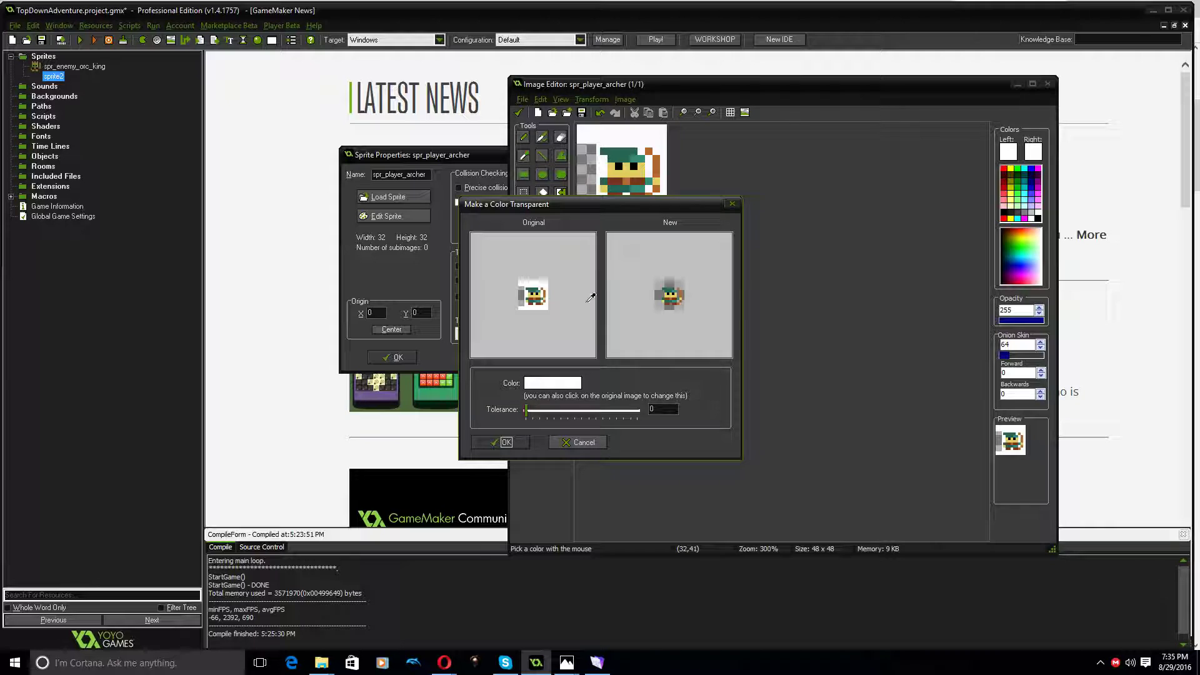
left_click(512, 442)
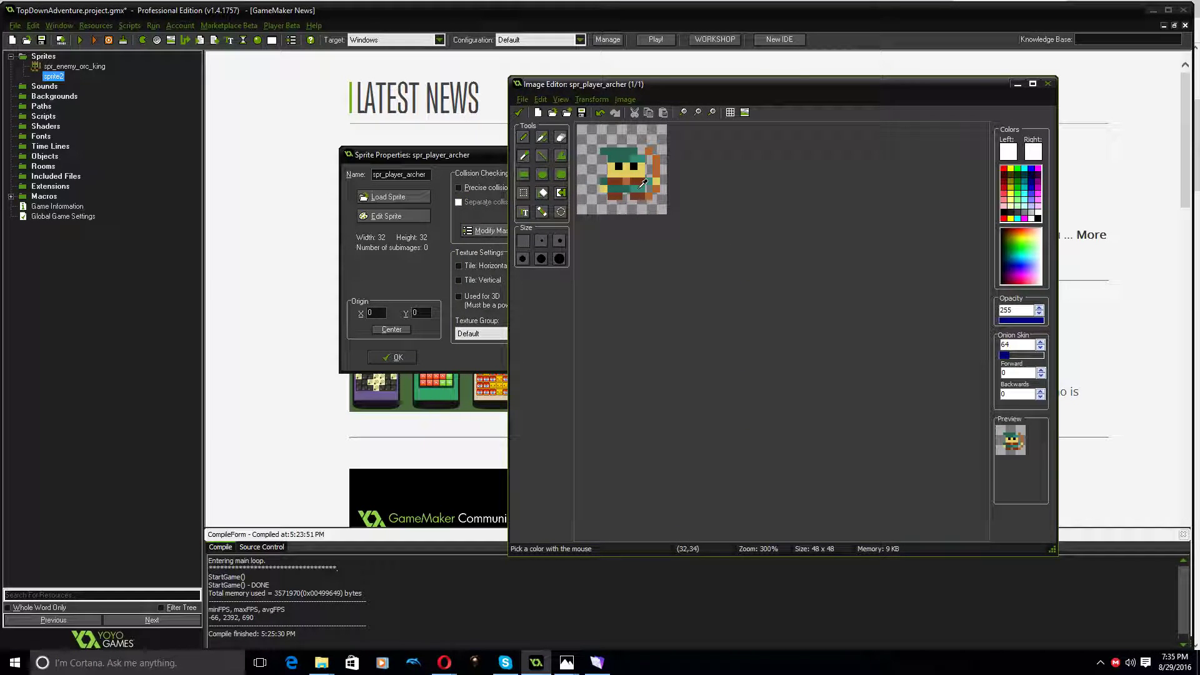
Trim the archer image with a 0-pixel margin and close the image editor, saving the changes
left_click(591, 99)
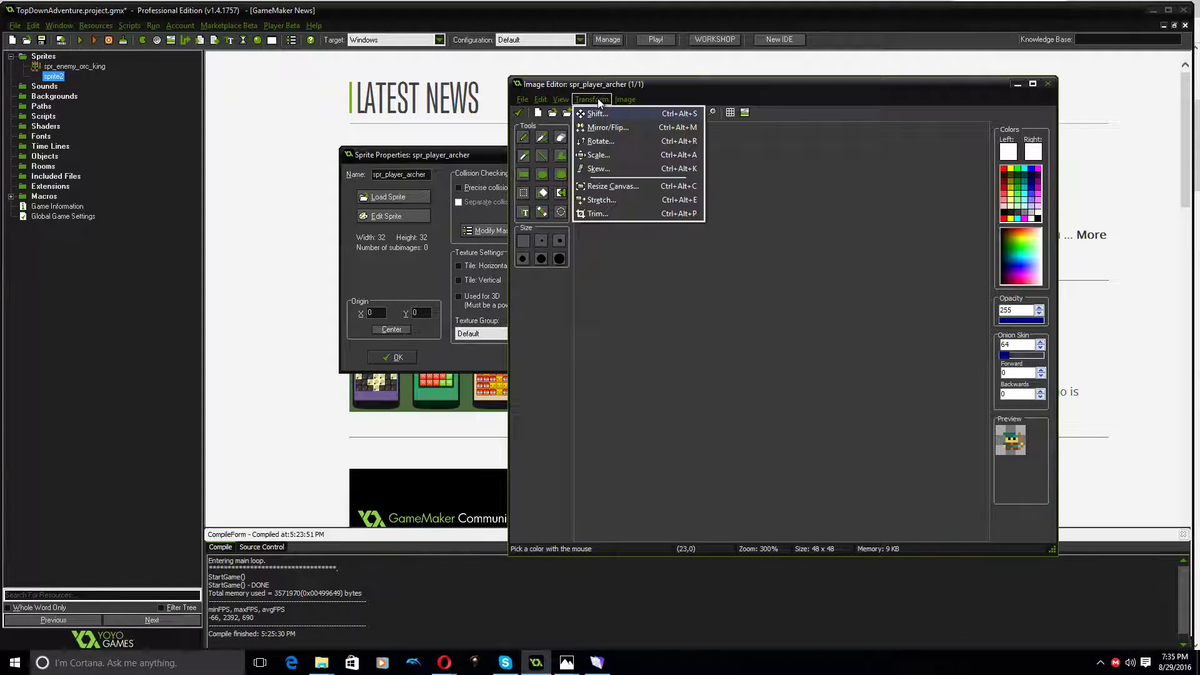
left_click(599, 213)
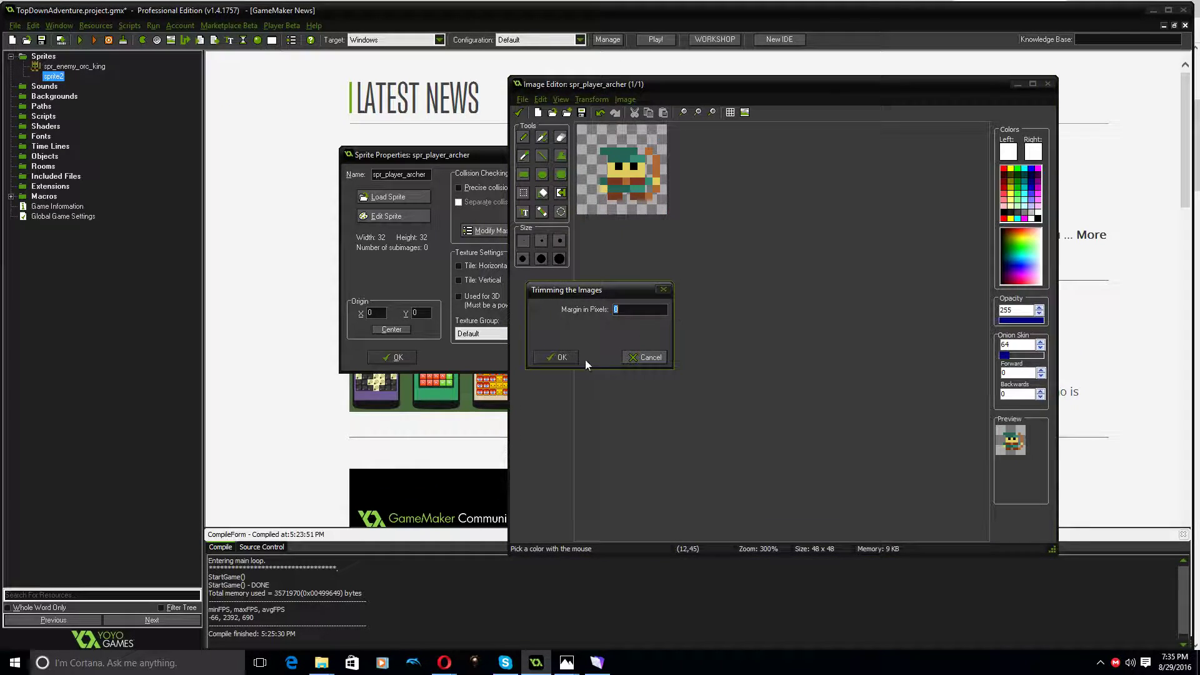
left_click(572, 356)
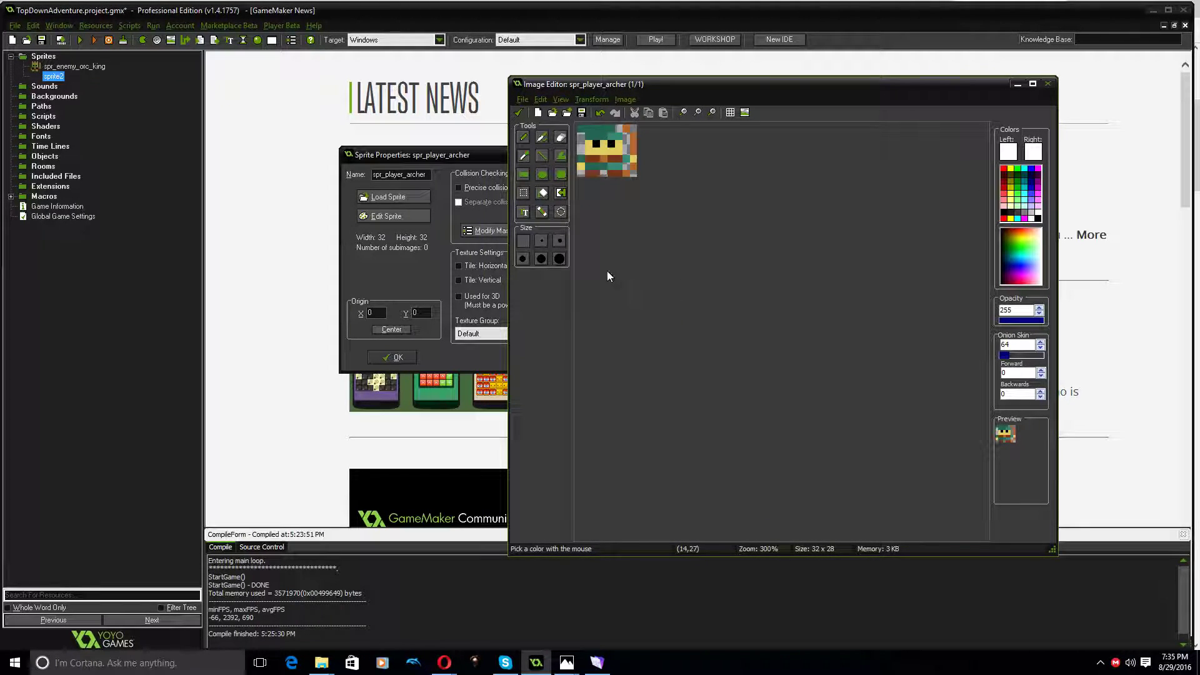
left_click(519, 113)
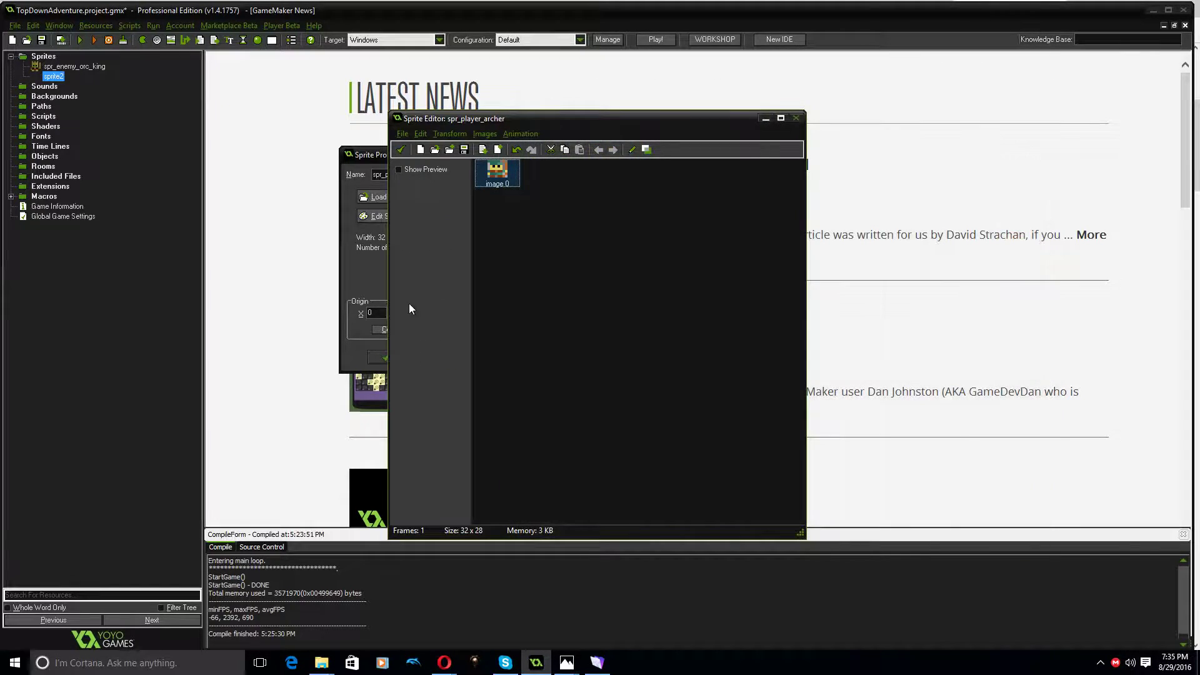
left_click(449, 133)
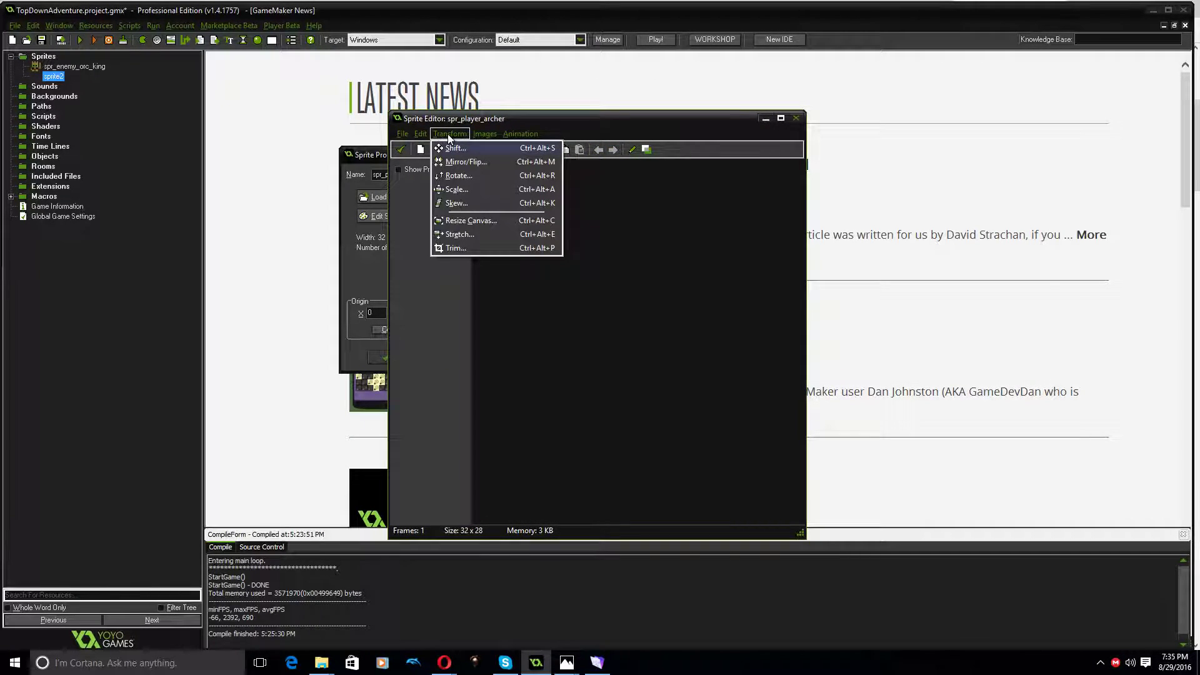
left_click(458, 235)
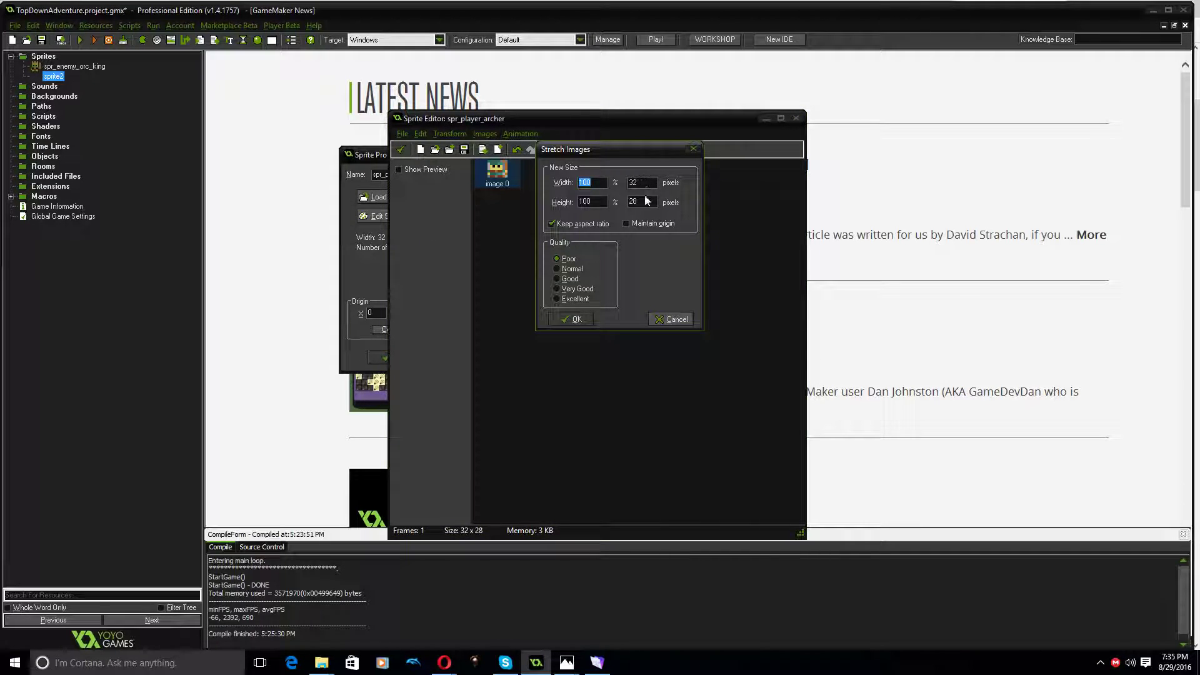
left_click(673, 318)
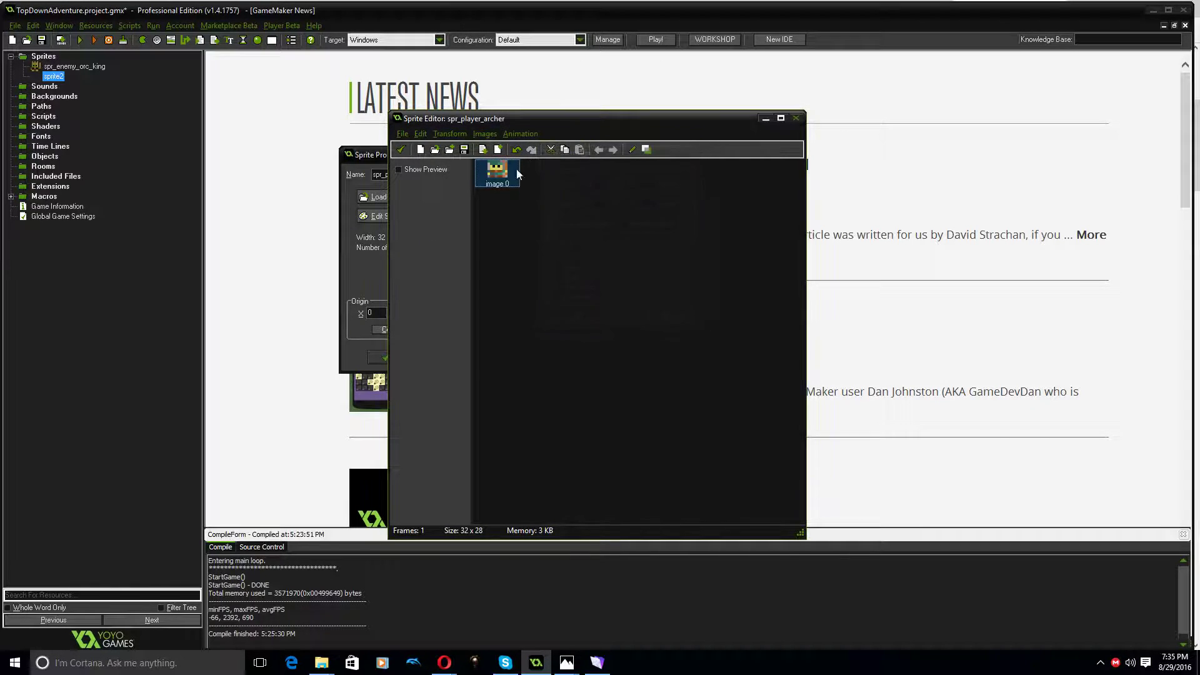
Resize the archer sprite's canvas to 32 by 32 pixels without keeping the aspect ratio, then save the sprite and close its properties
left_click(450, 133)
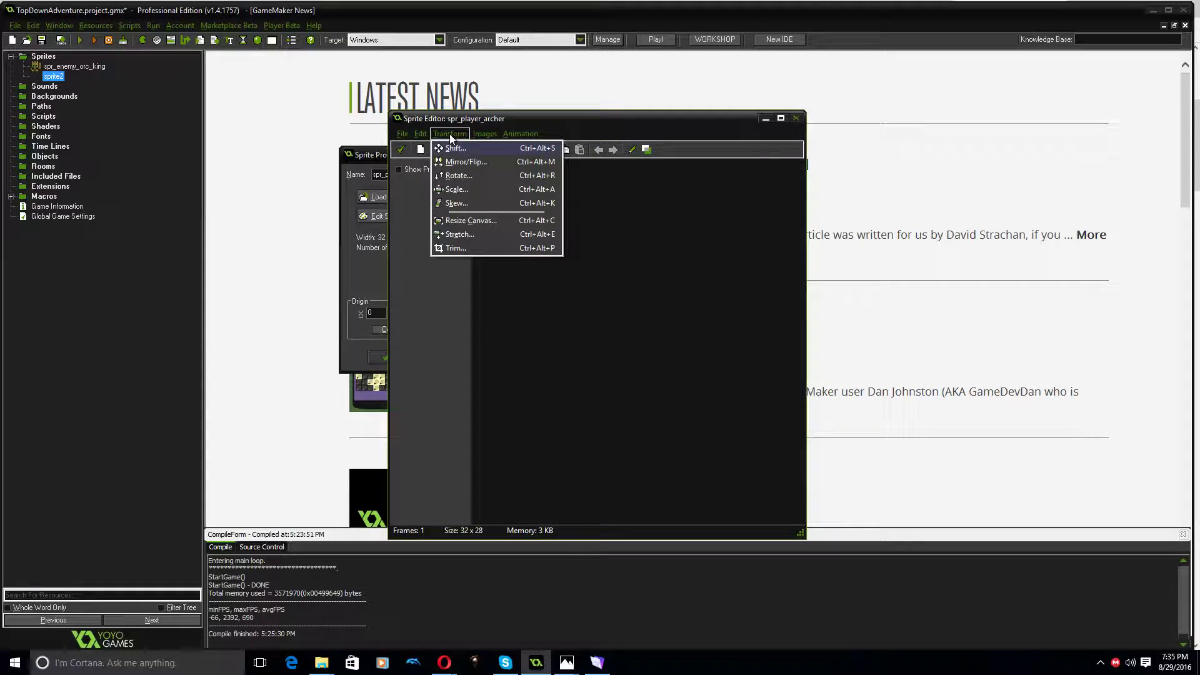
left_click(468, 221)
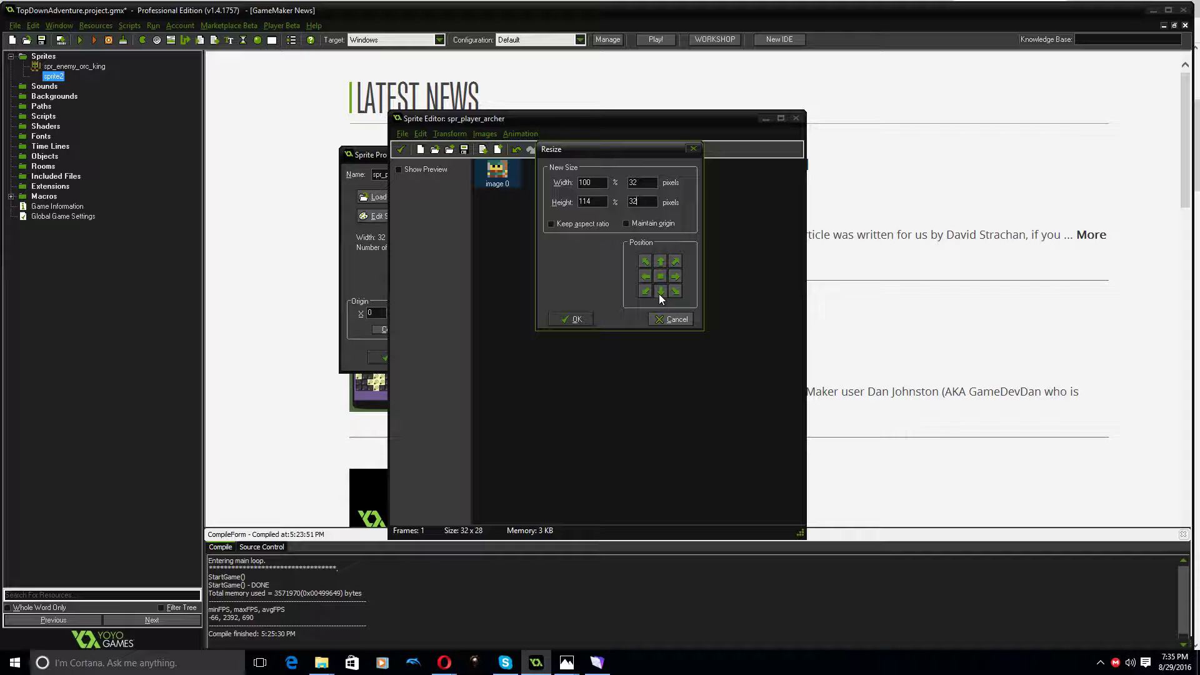
left_click(563, 318)
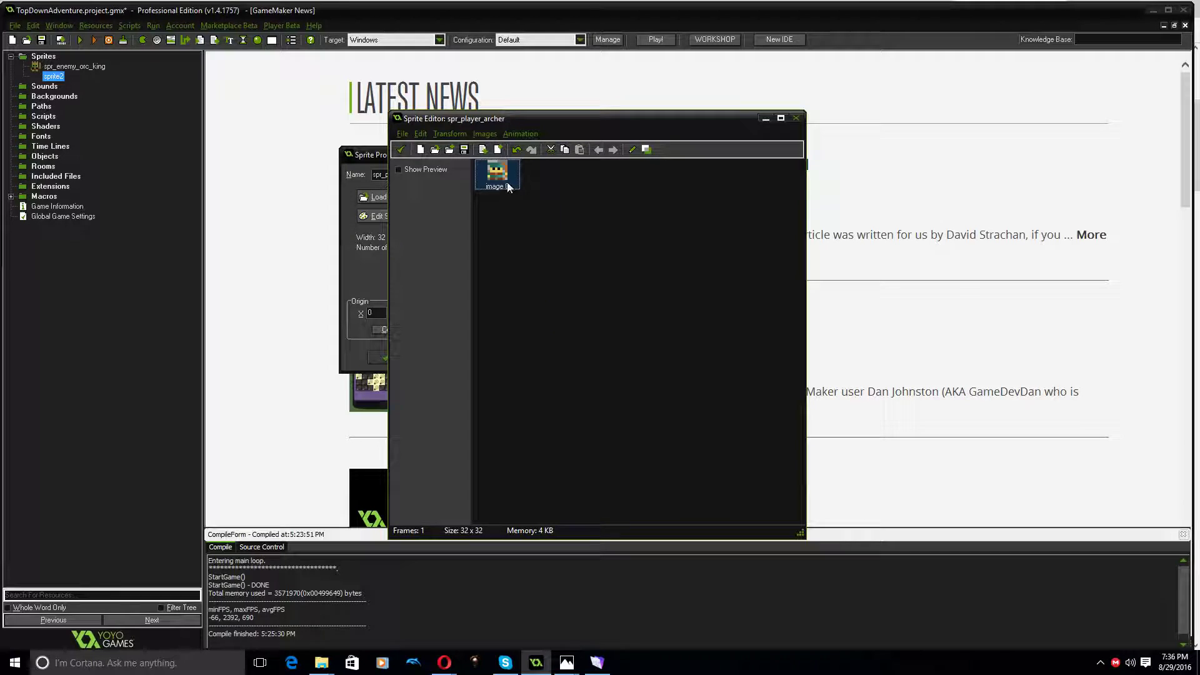
left_click(400, 150)
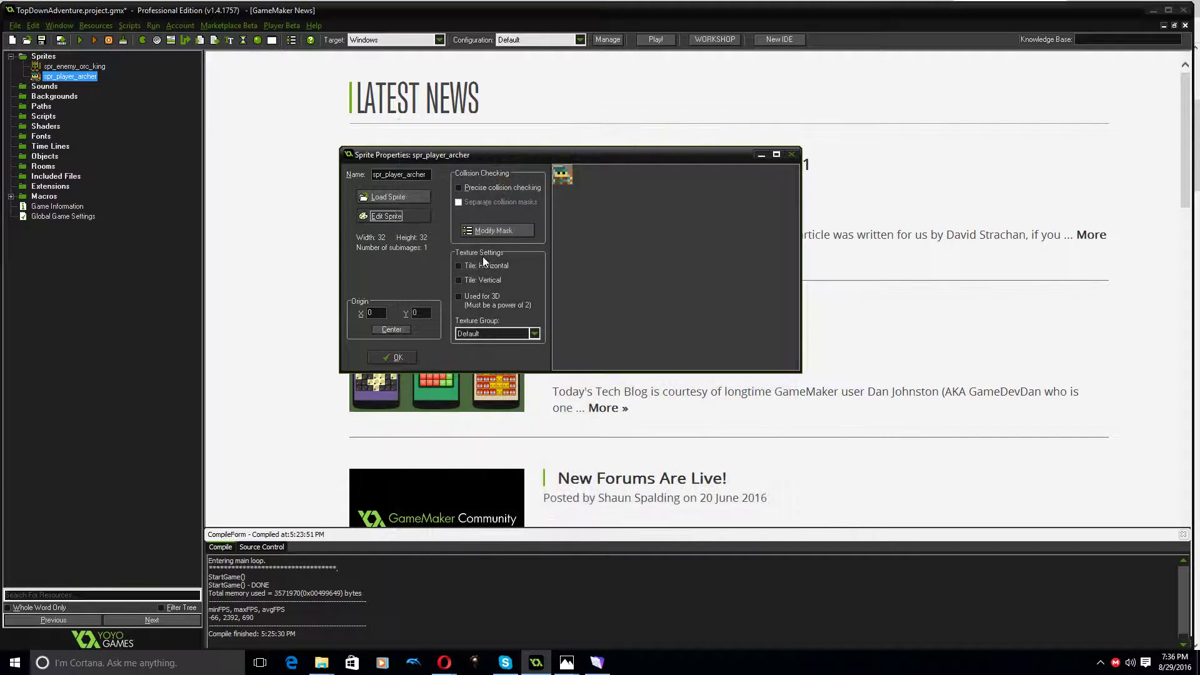
left_click(403, 361)
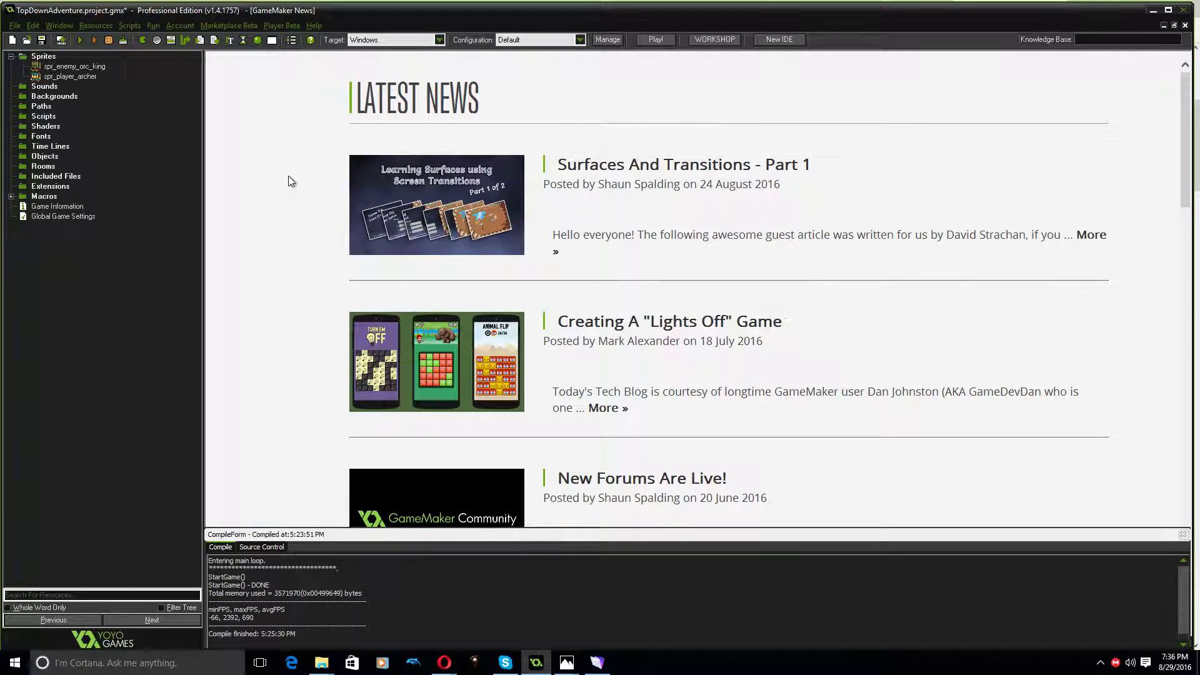
Create a new background resource and name it bg_tile_set
right_click(52, 97)
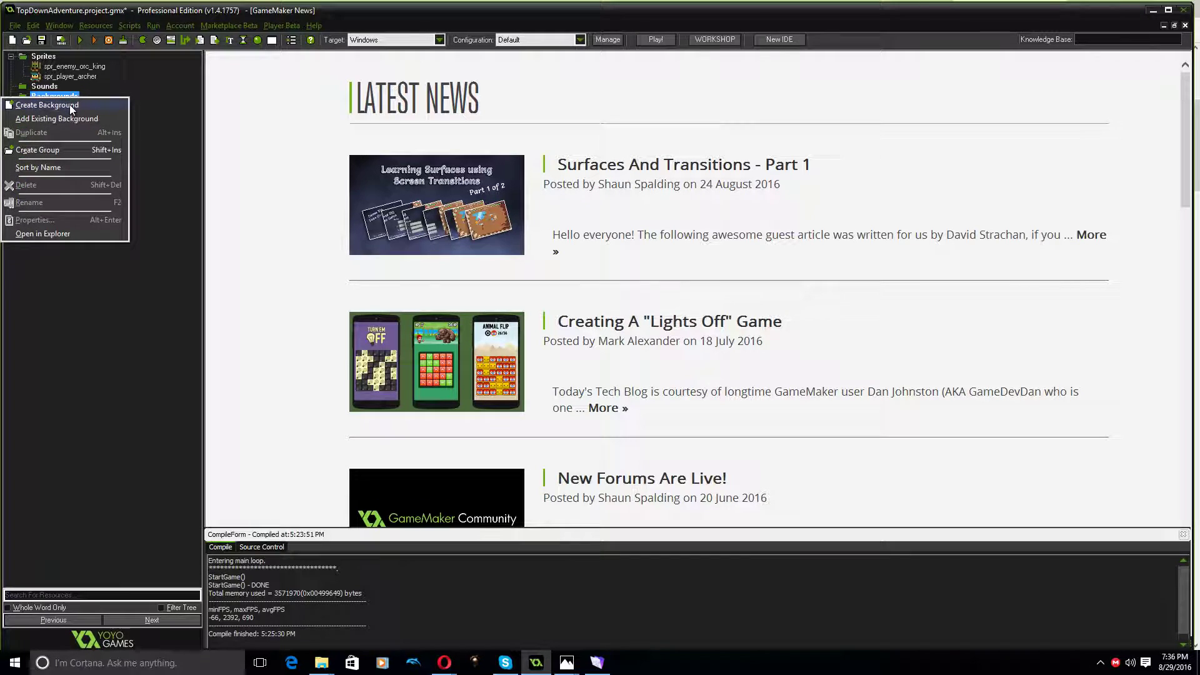
left_click(47, 105)
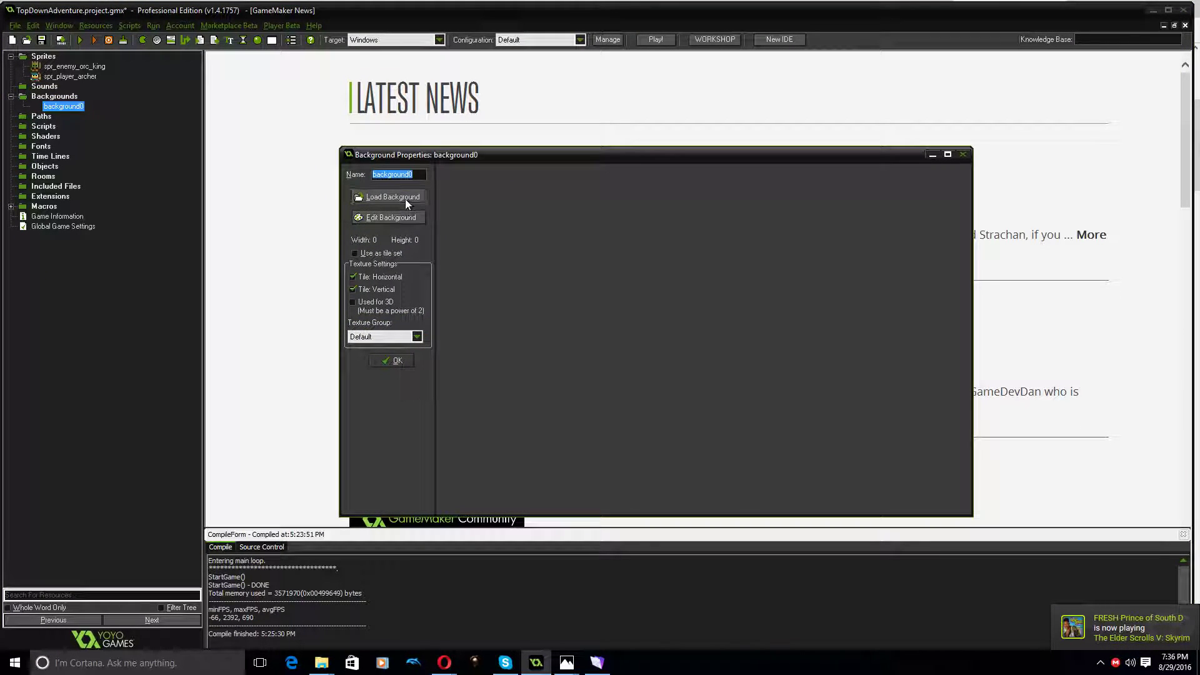
type("bg_tile_set")
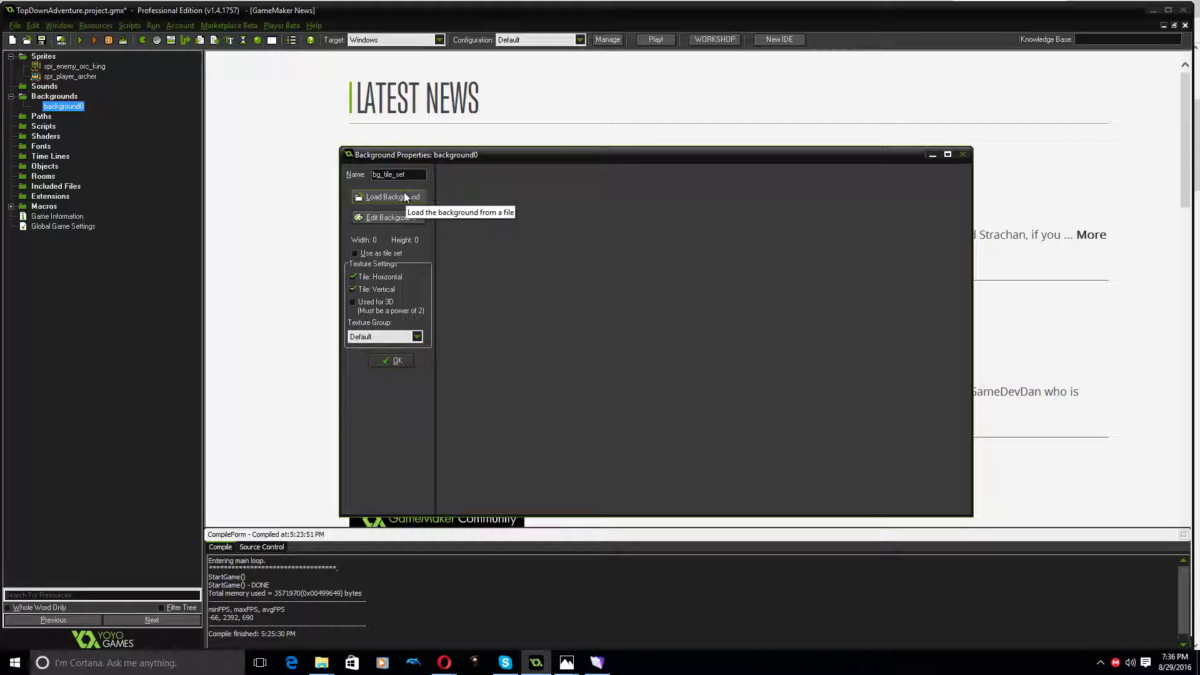
Load 2.png from the roguedungeon folder in Downloads as the background image
left_click(400, 199)
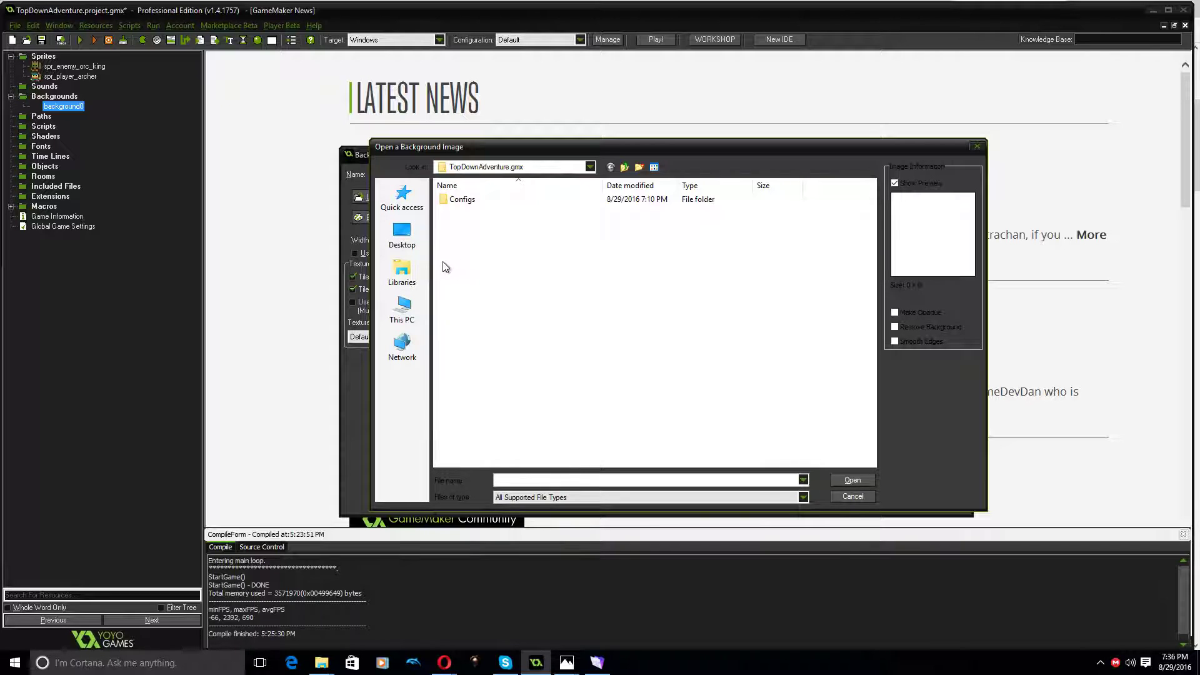
left_click(402, 309)
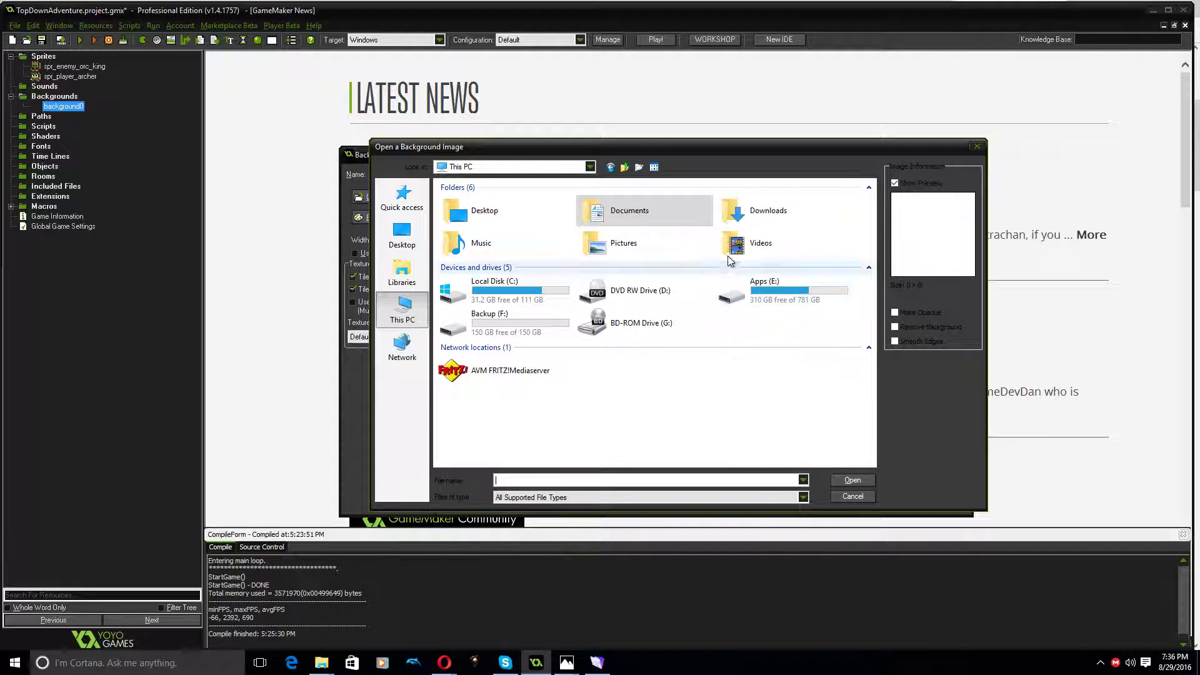
double_click(736, 219)
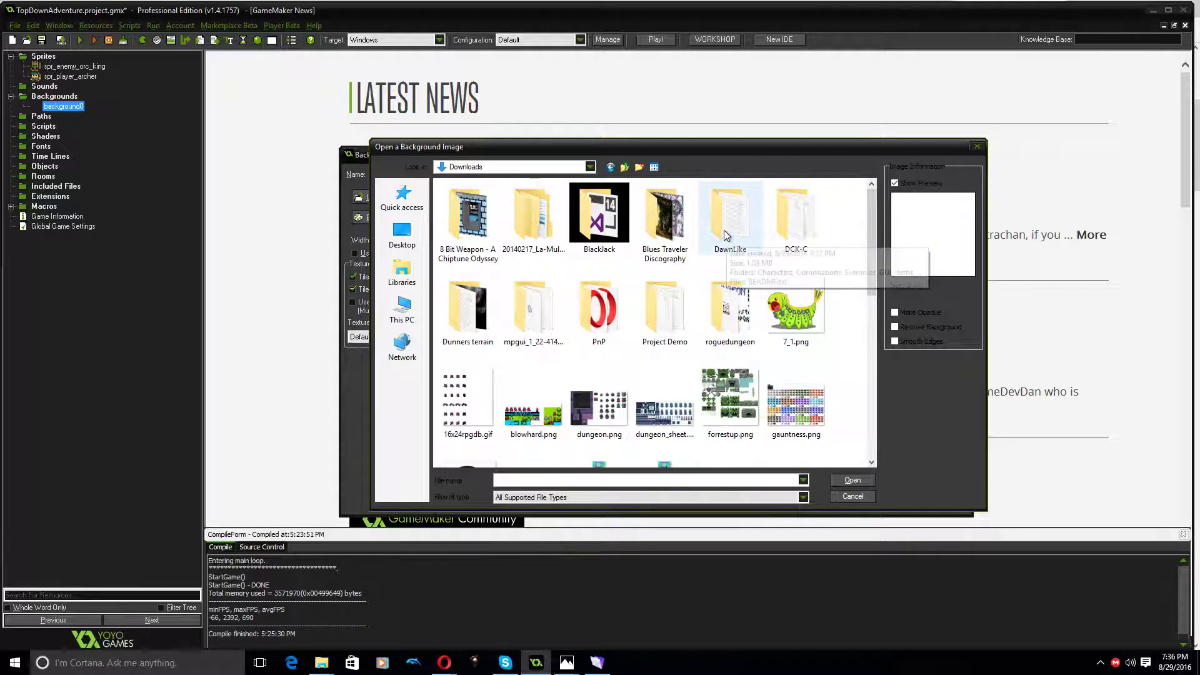
double_click(700, 312)
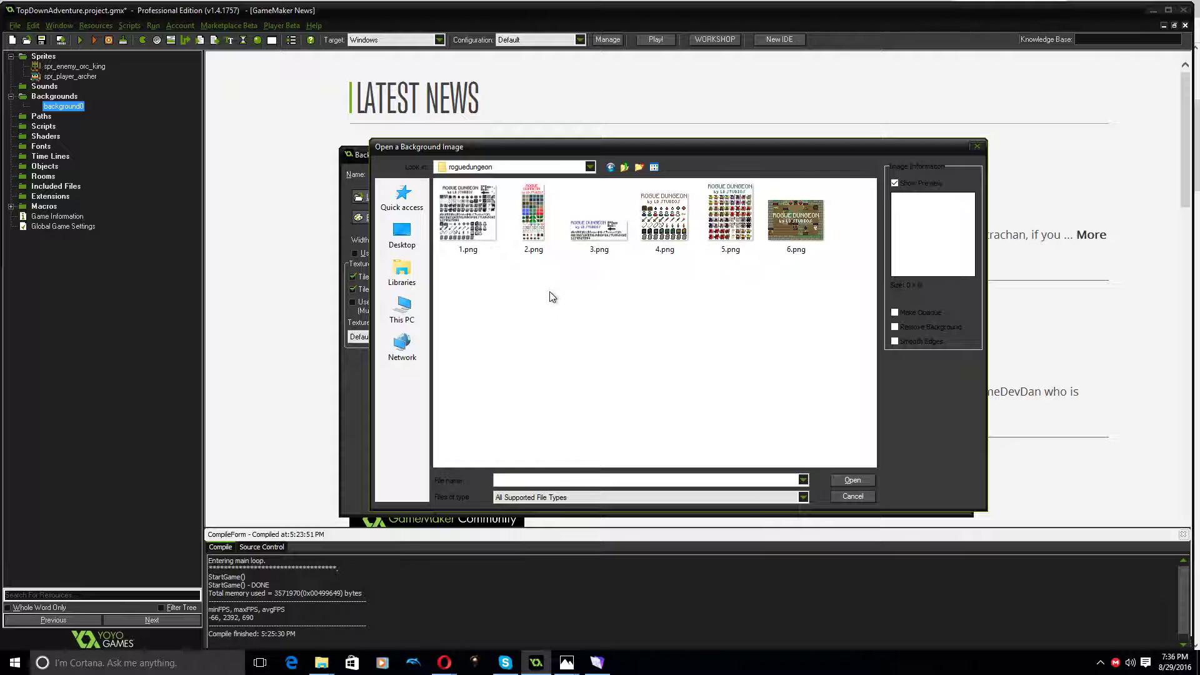
double_click(538, 215)
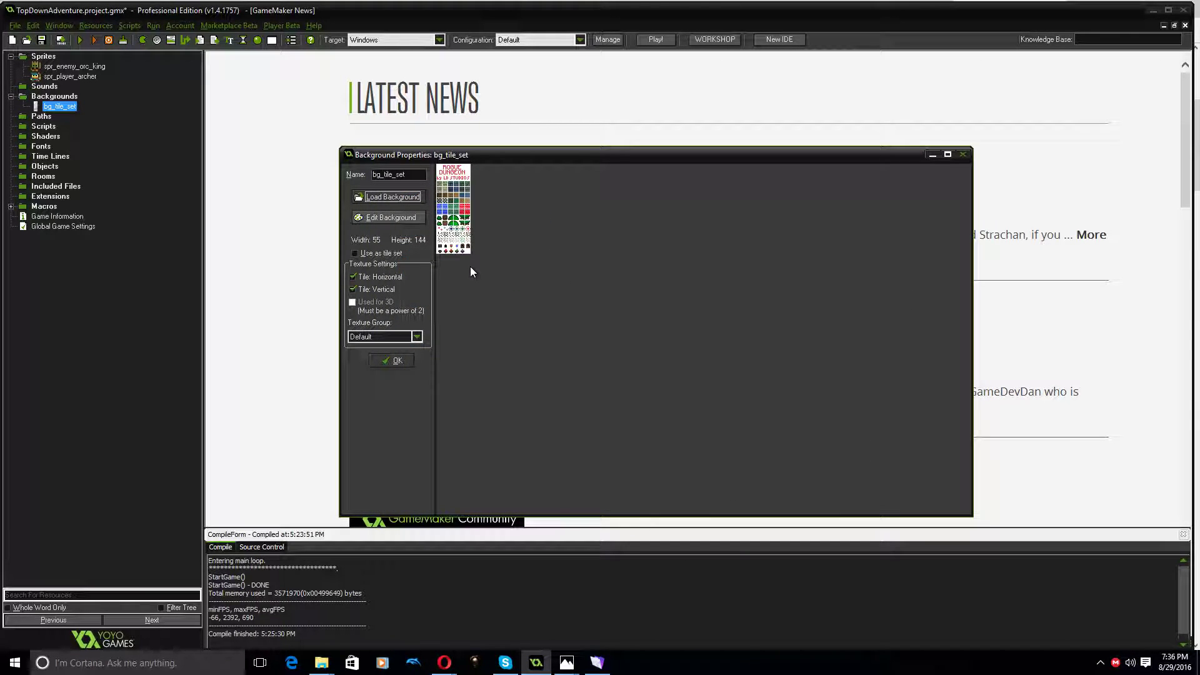
Stretch the tile sheet image to 400% with Poor quality and the aspect ratio kept, and save the edited background
left_click(406, 220)
left_click(591, 99)
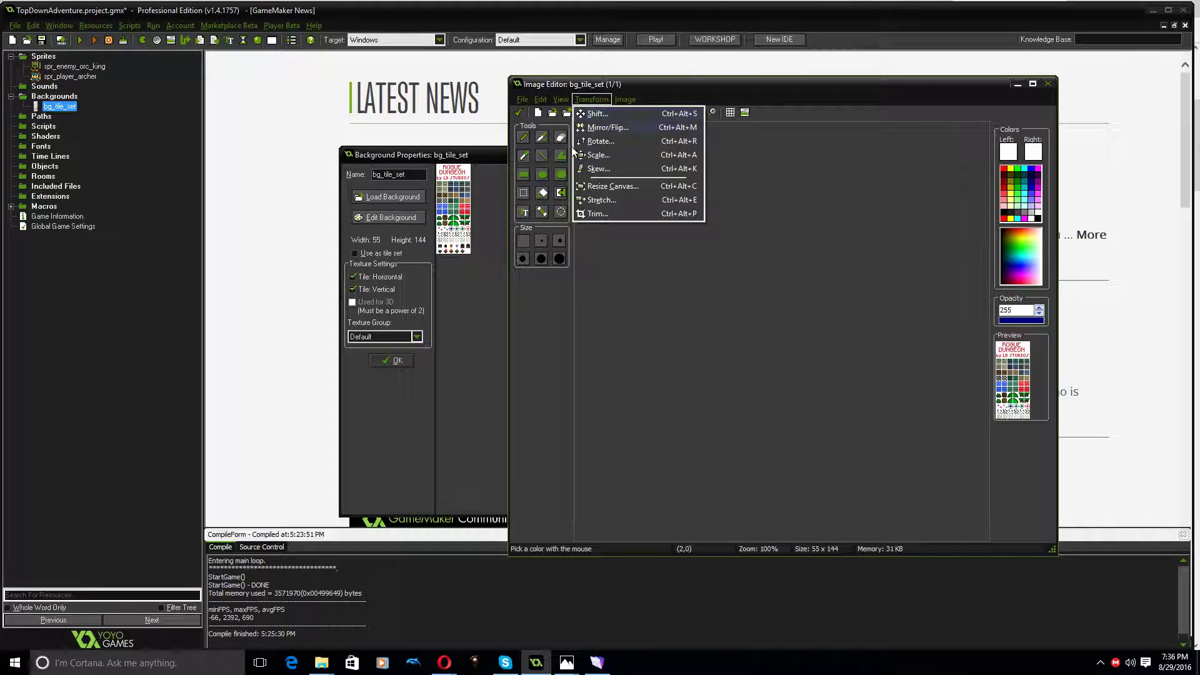
left_click(602, 200)
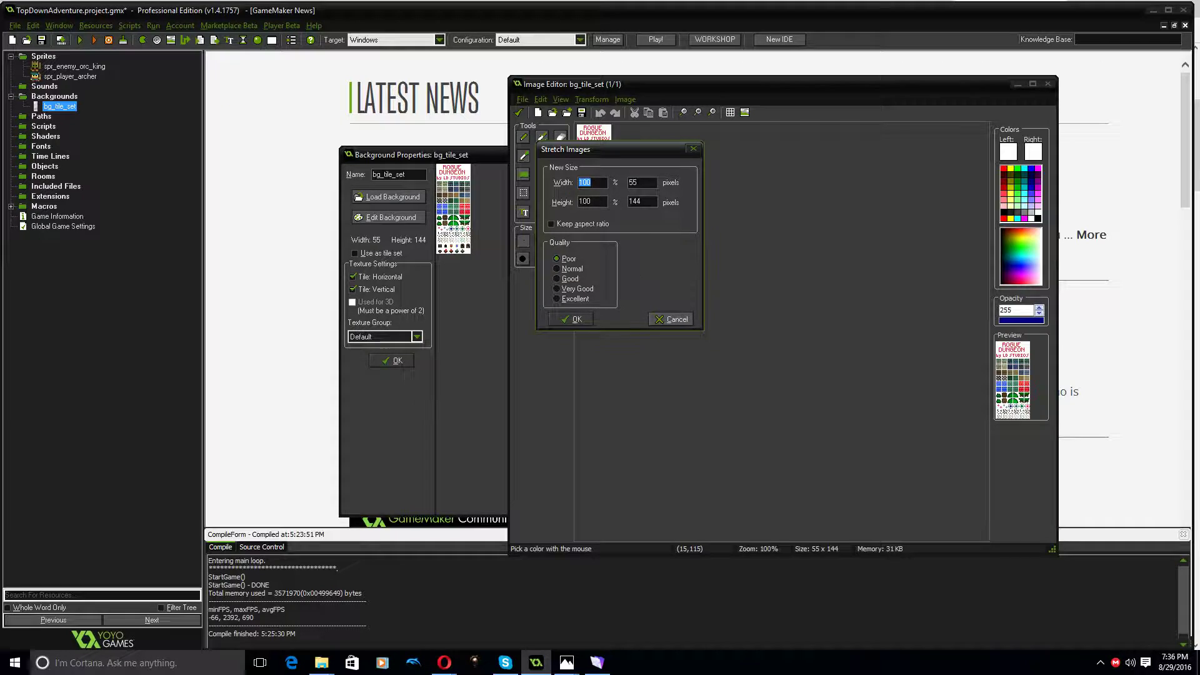
type("400")
left_click(561, 225)
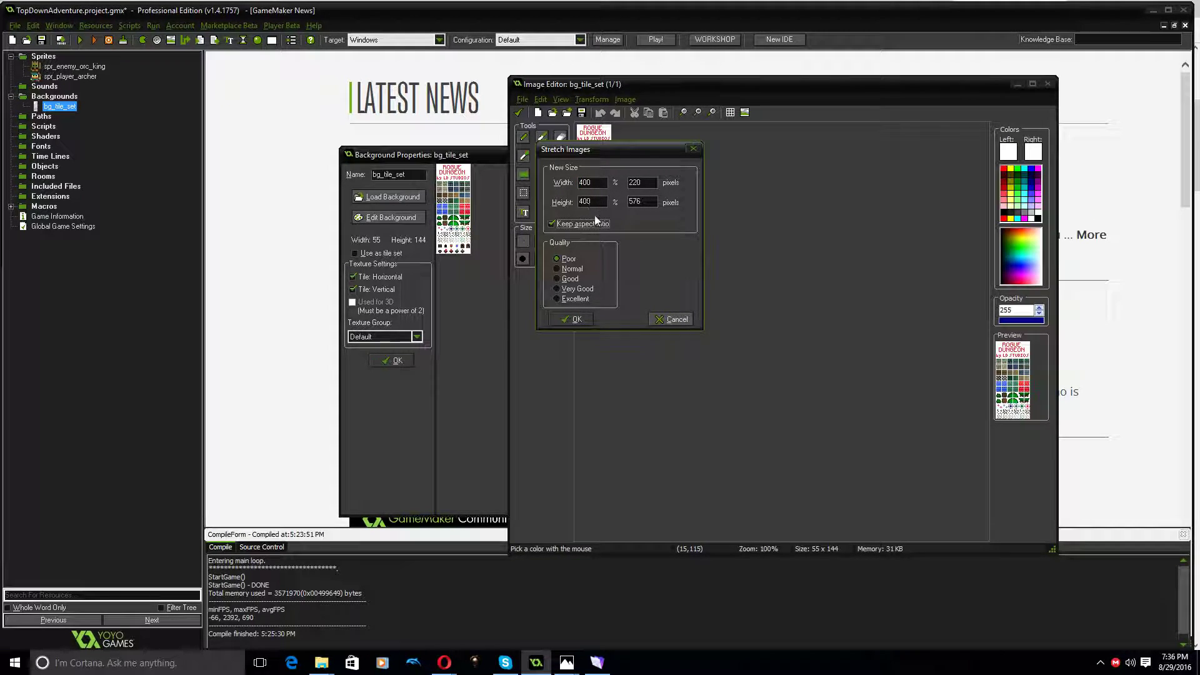
left_click(573, 320)
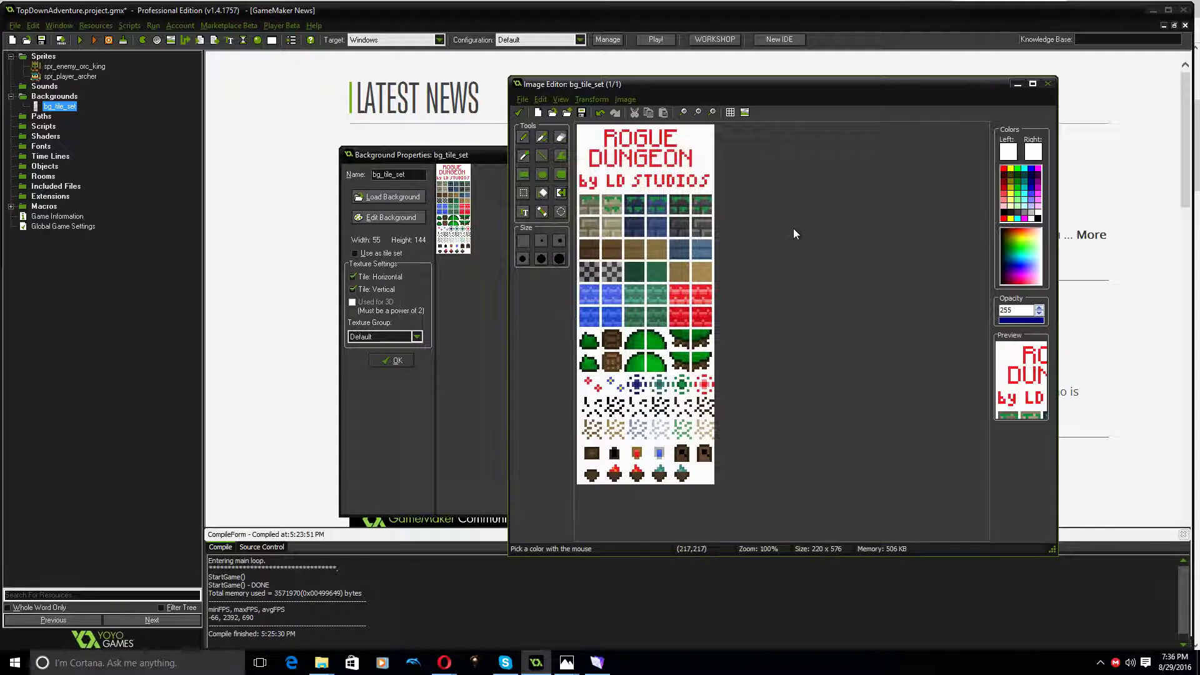
left_click(518, 111)
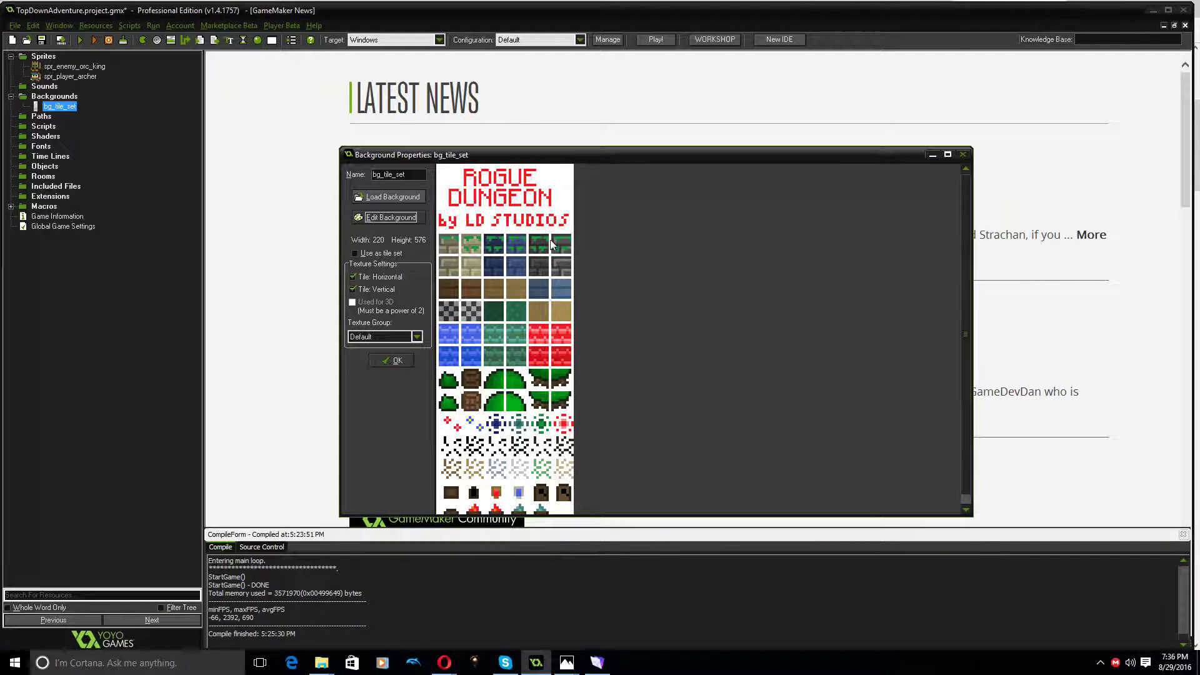
Enable the background's use as a tile set and set the tile width and height to 32
left_click(357, 253)
double_click(505, 186)
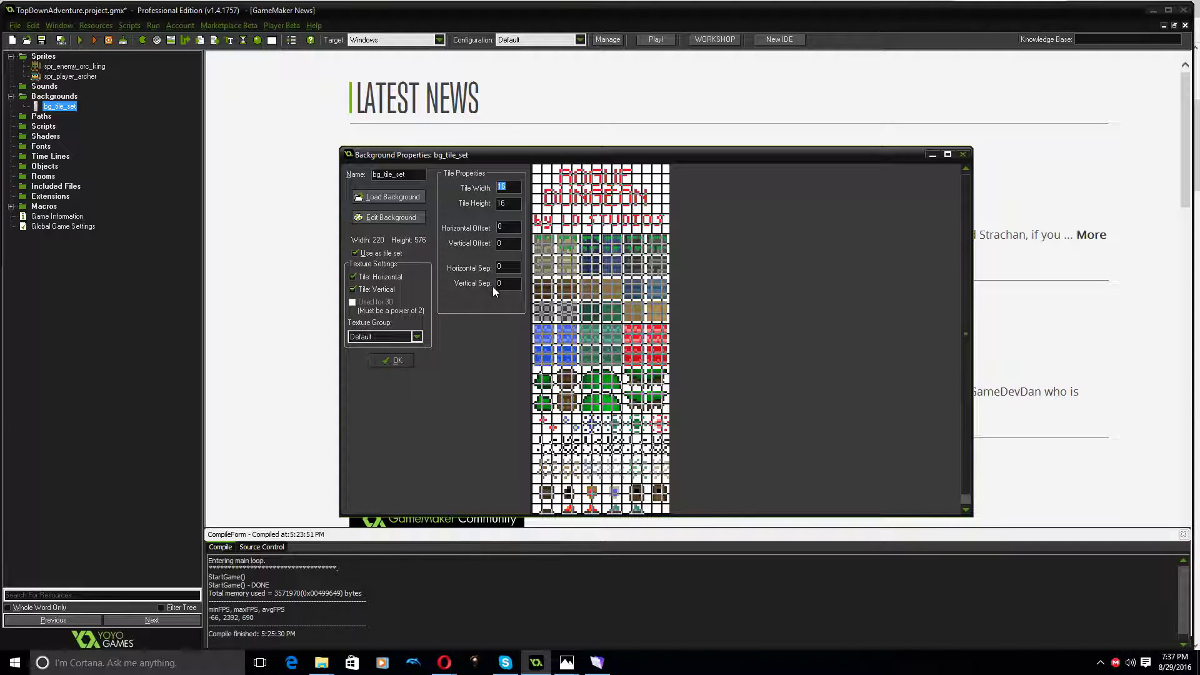
type("32")
double_click(519, 204)
type("32")
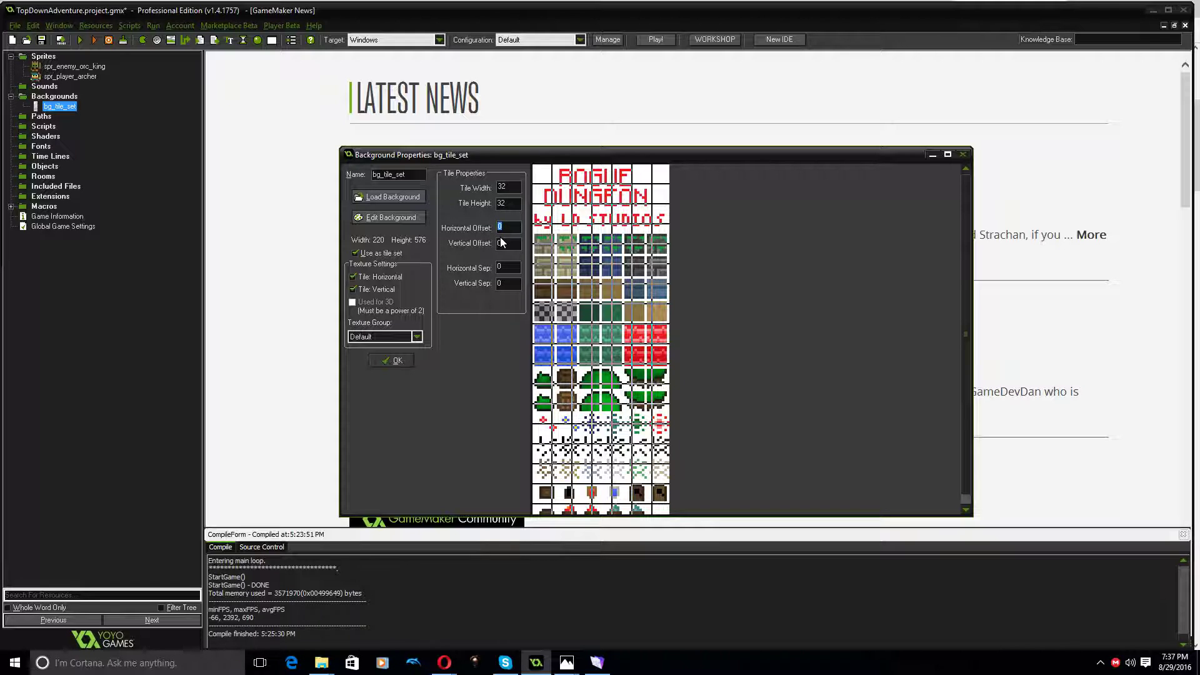
Set the tile set's horizontal offset to 4, vertical offset to 8, and horizontal and vertical separation to 4
type("4")
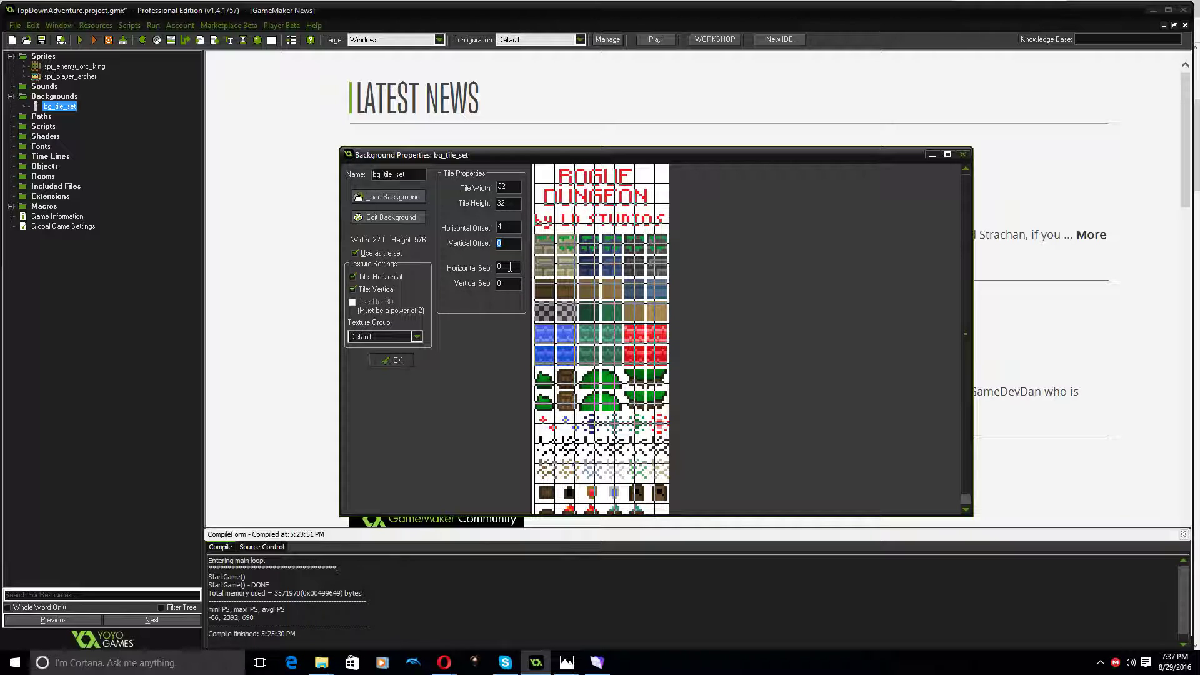
type("16")
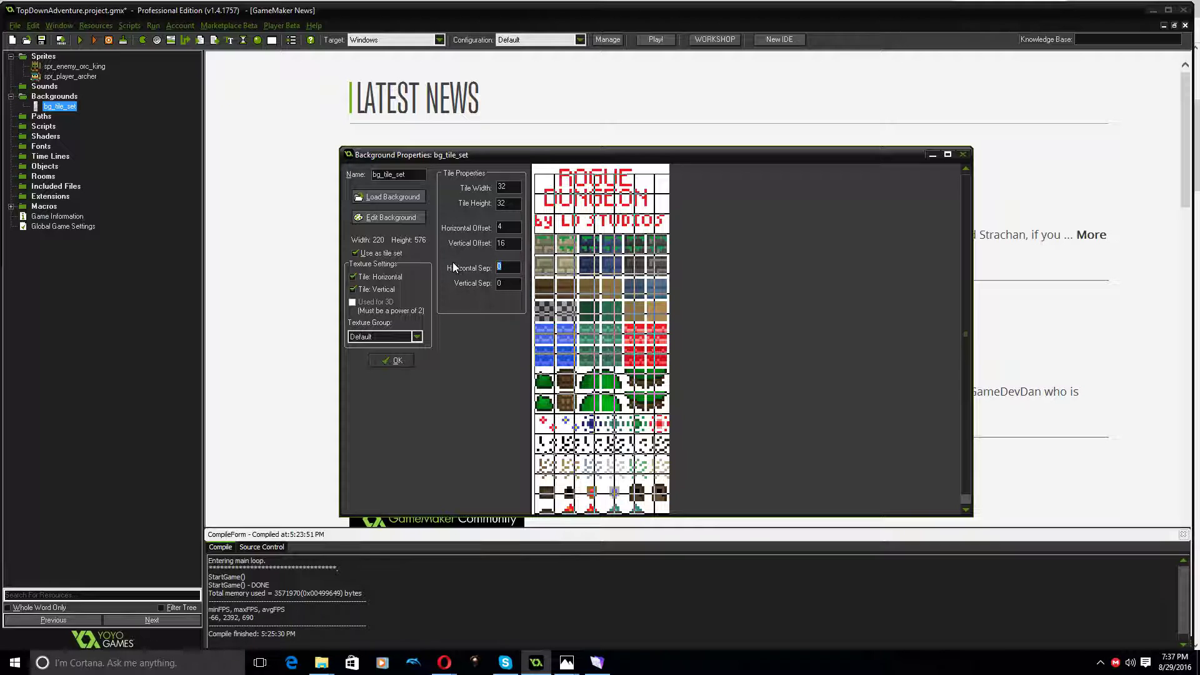
type("4")
key("Tab")
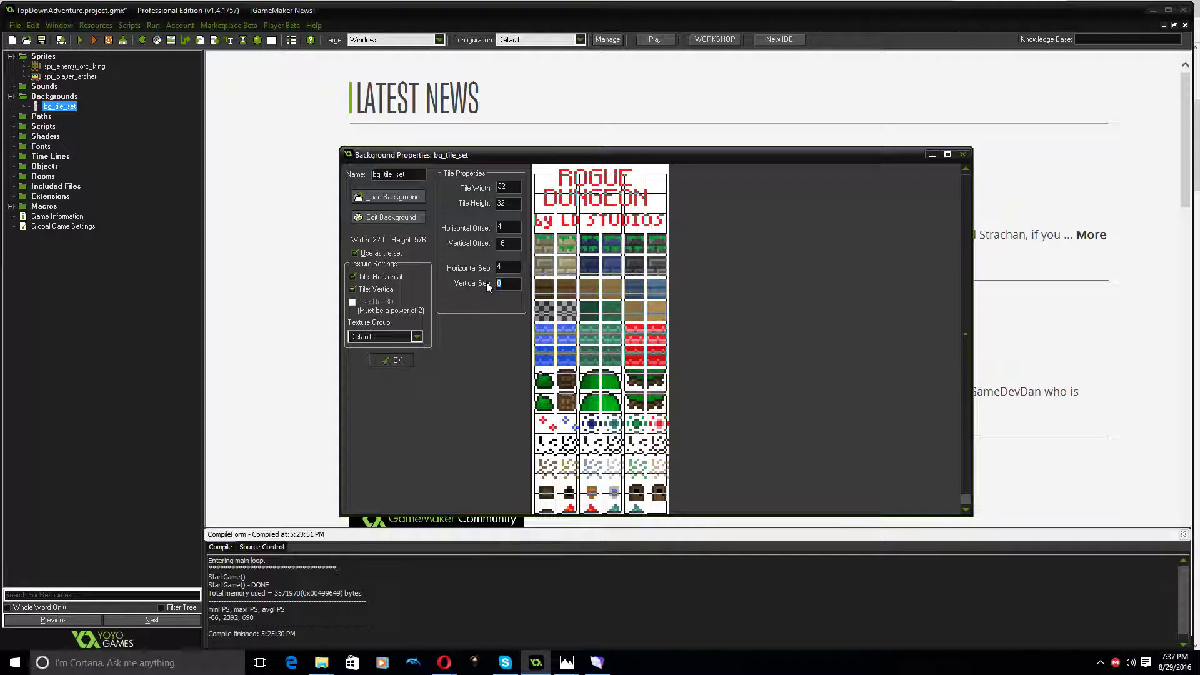
type("4")
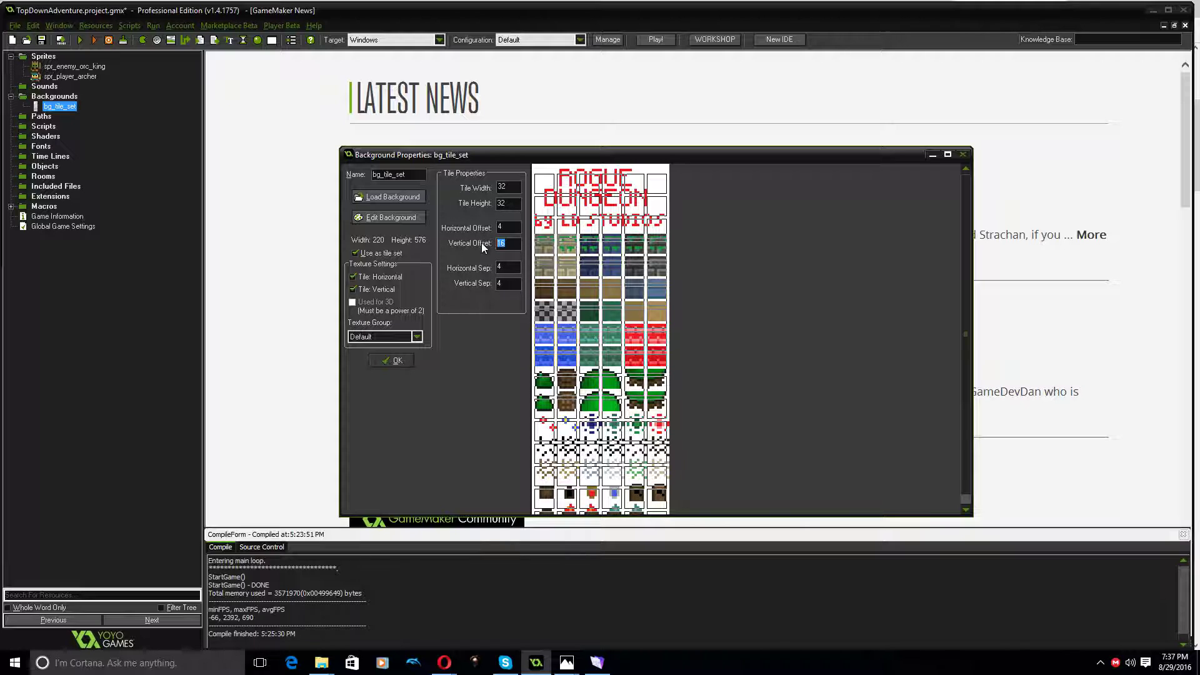
type("4")
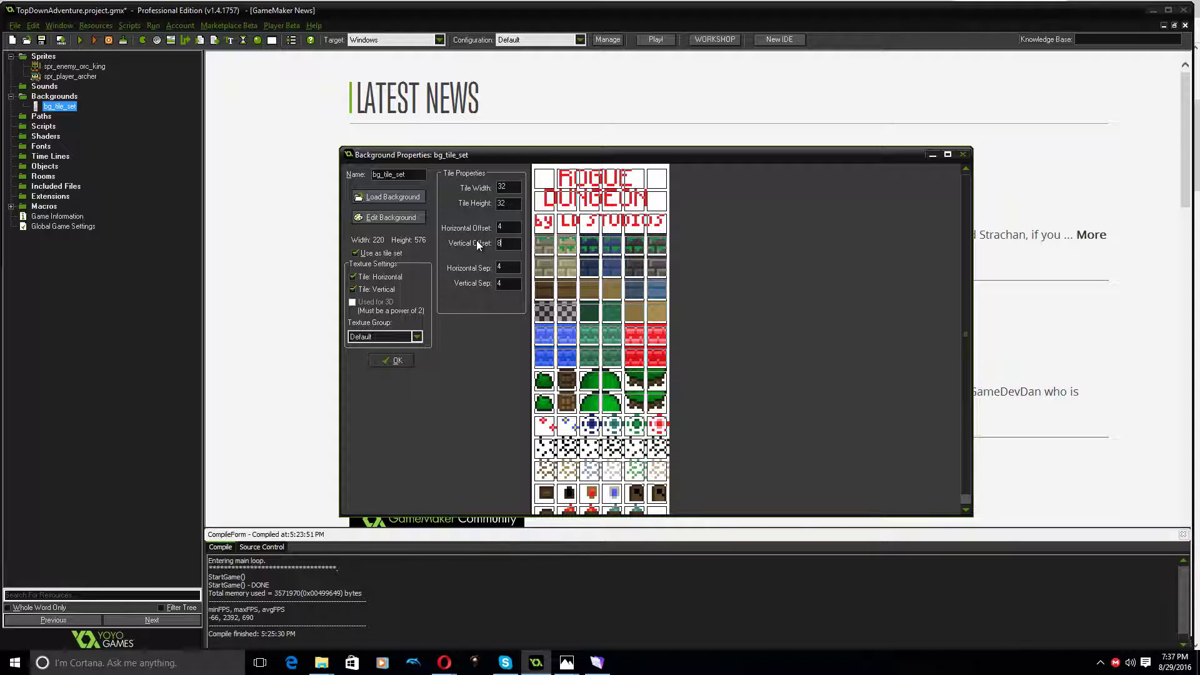
type("2")
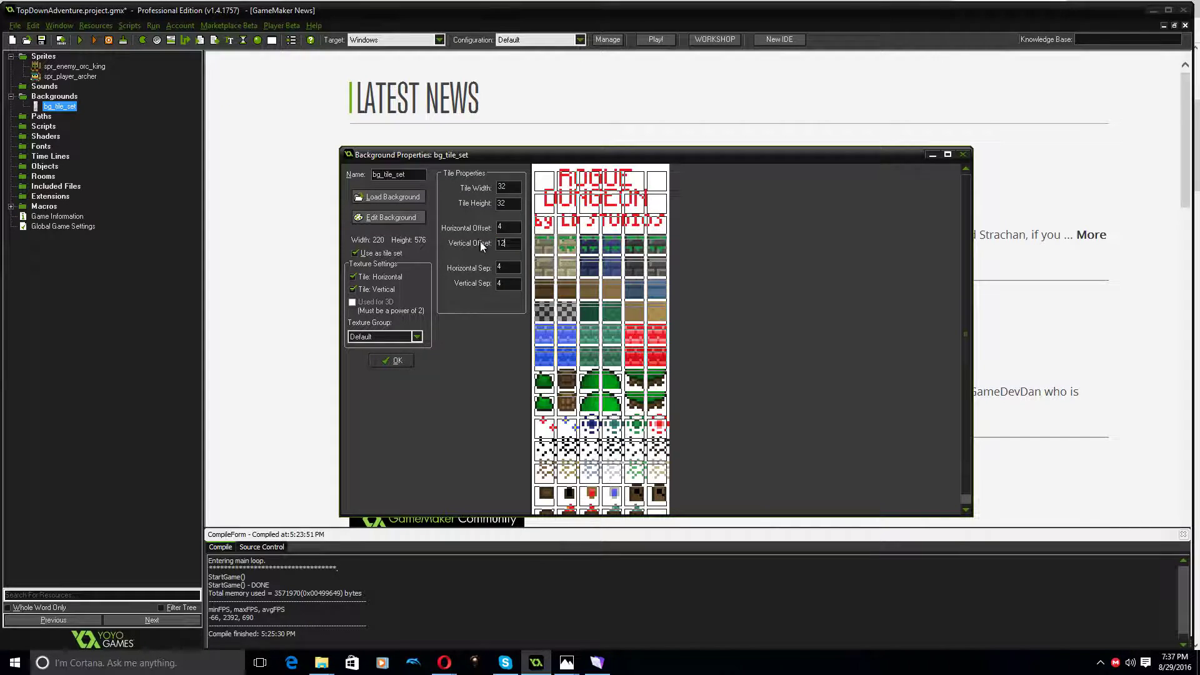
type("14")
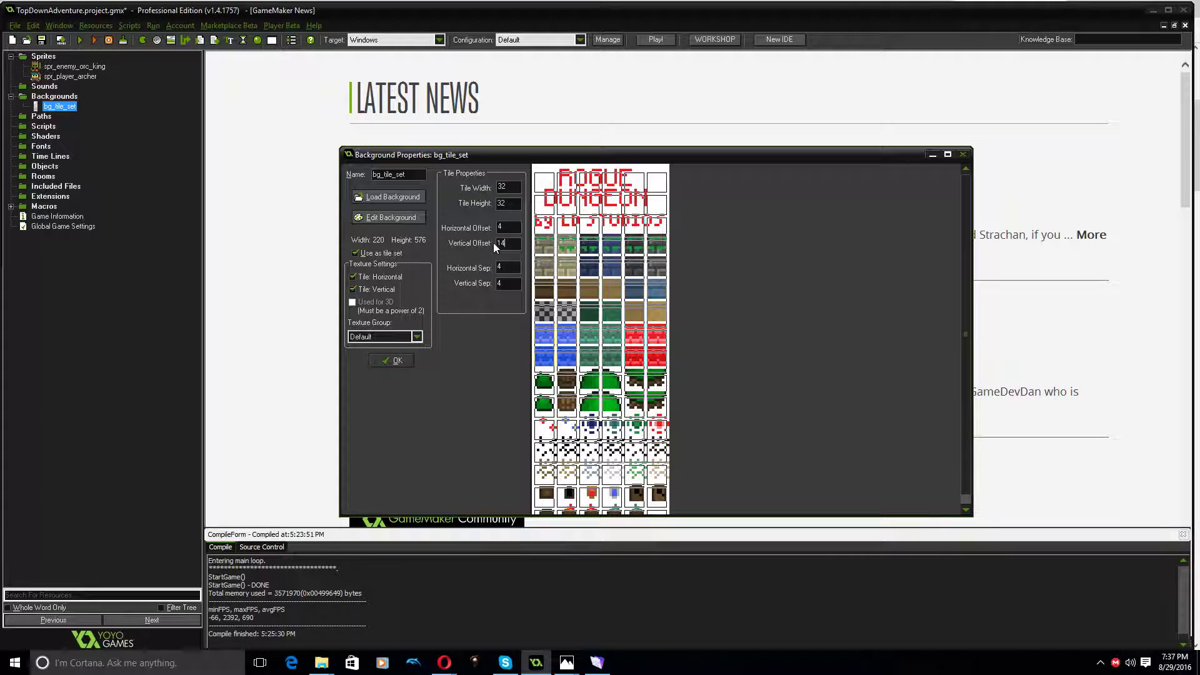
Try vertical offsets of 12, 14 and 10 for the tile set, settle on 4, and confirm the background properties
left_click_drag(515, 245, 485, 245)
type("10")
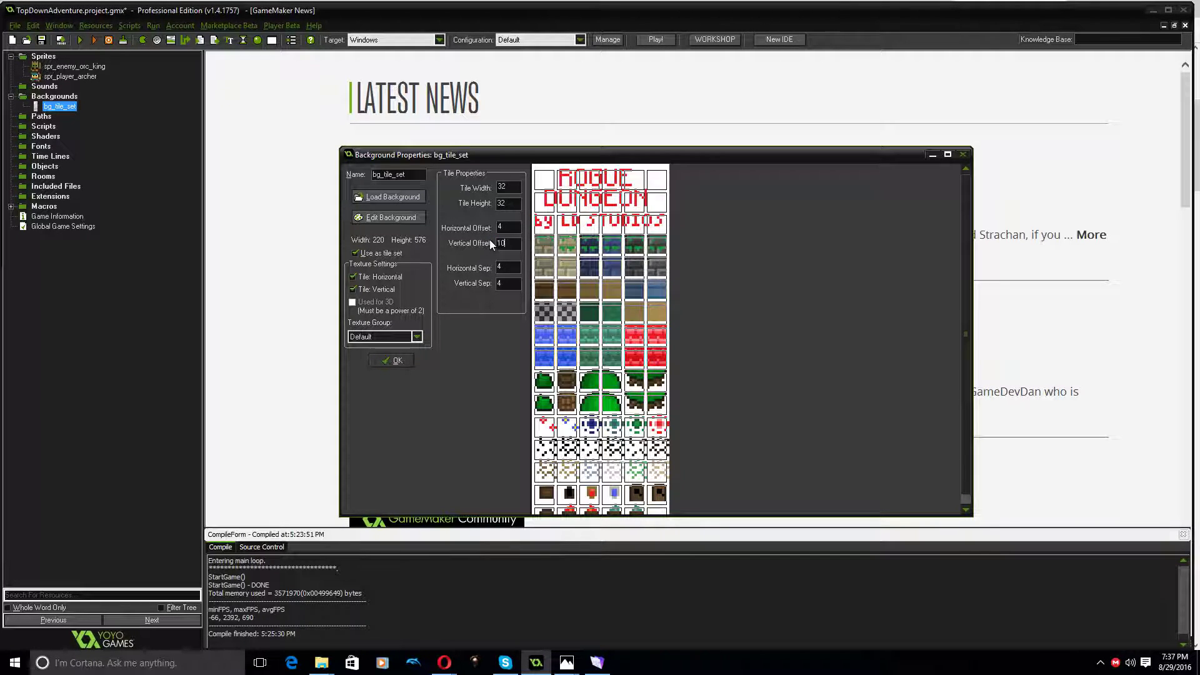
type("4")
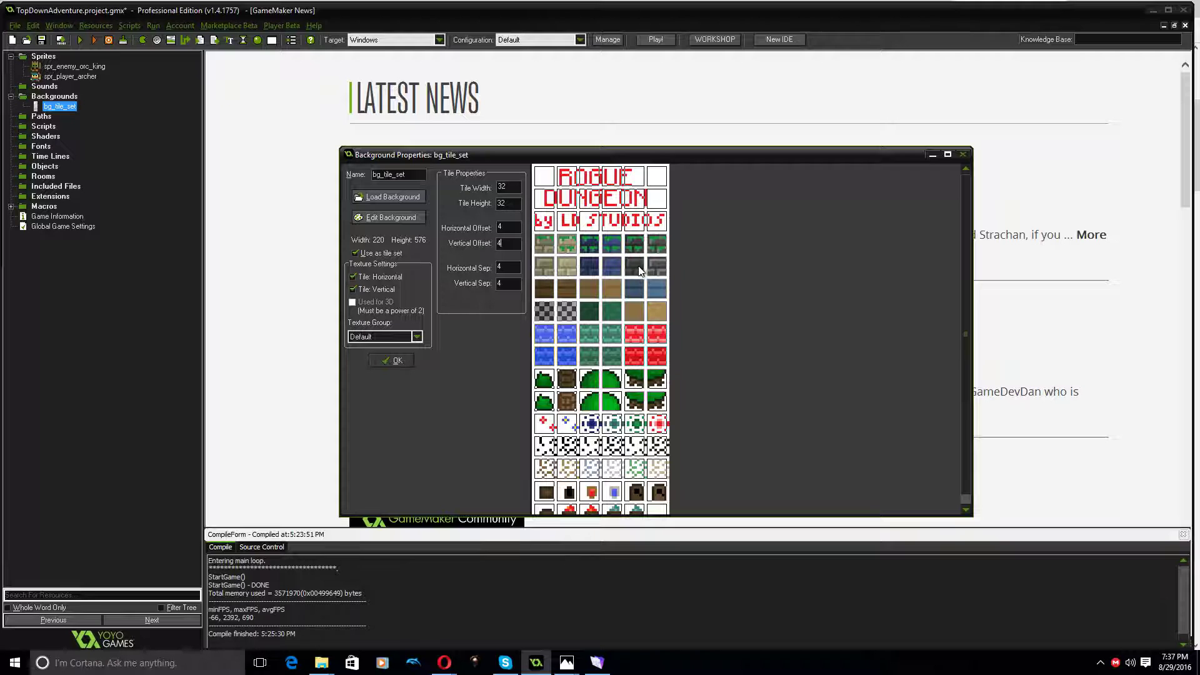
left_click(392, 361)
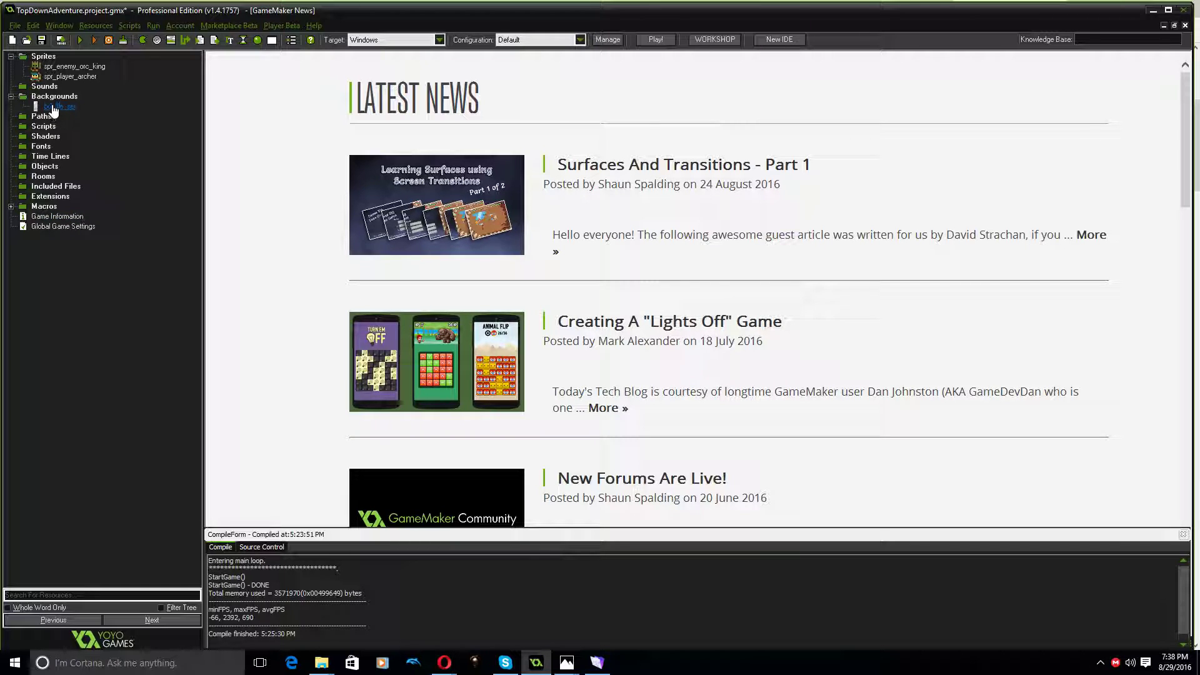
Make white transparent in the bg_tile_set image with tolerance 0, and save the edited background
double_click(54, 107)
left_click(390, 215)
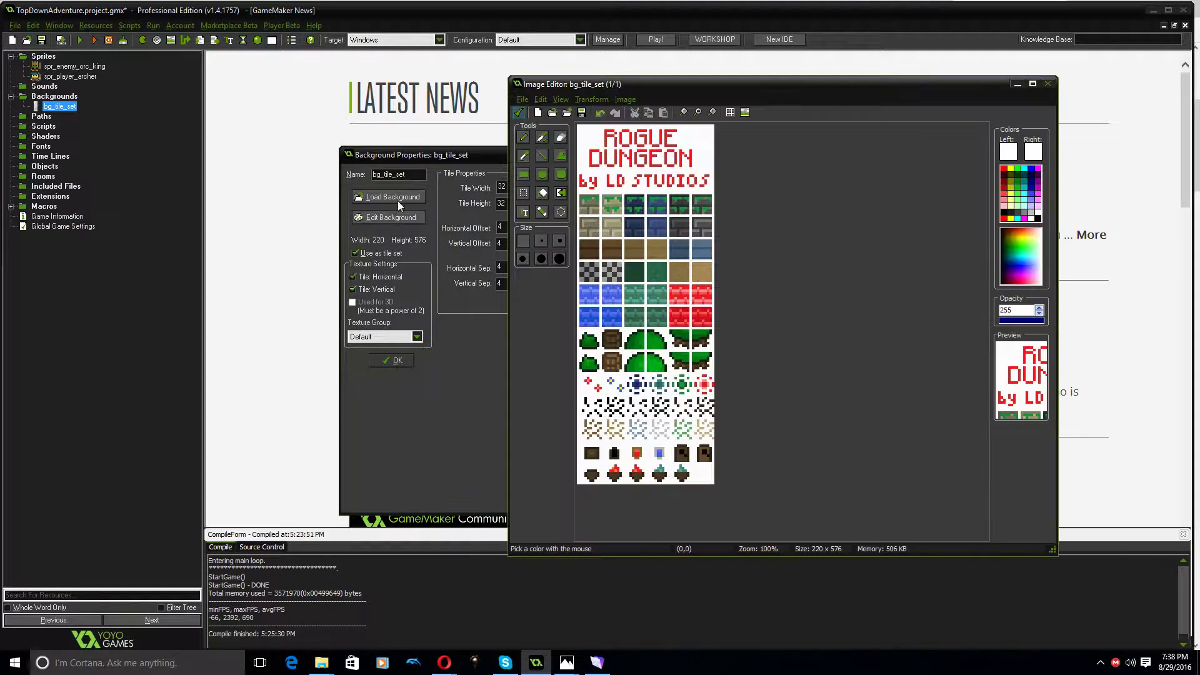
left_click(625, 99)
left_click(650, 207)
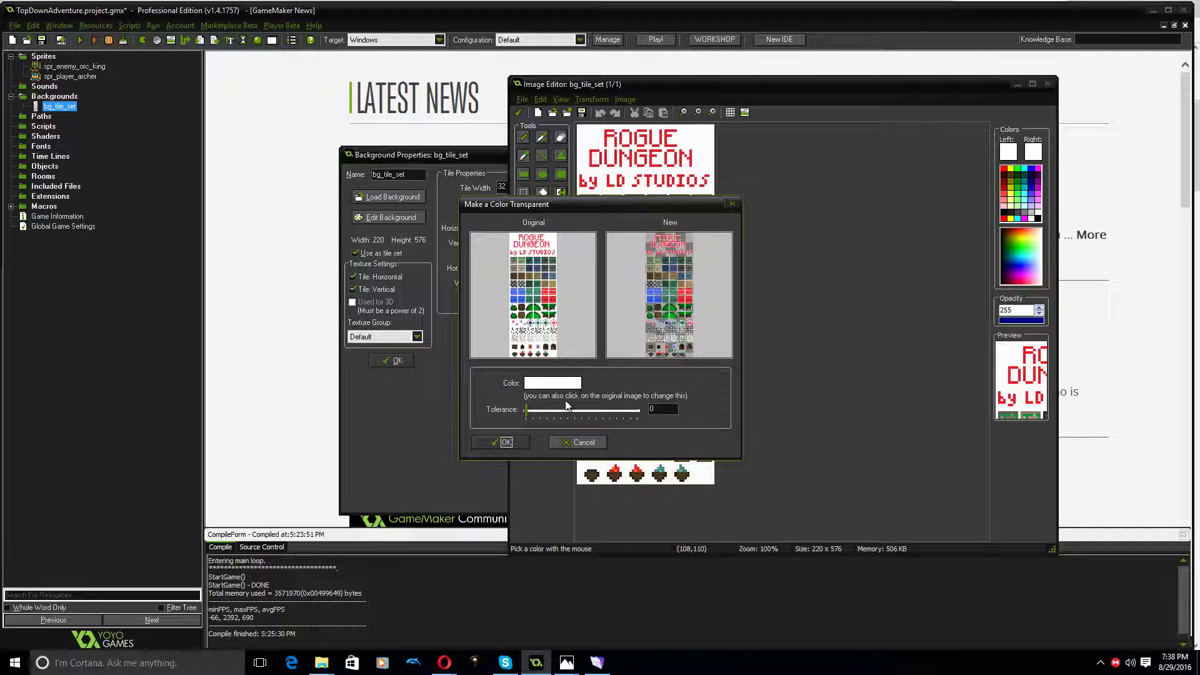
left_click(497, 440)
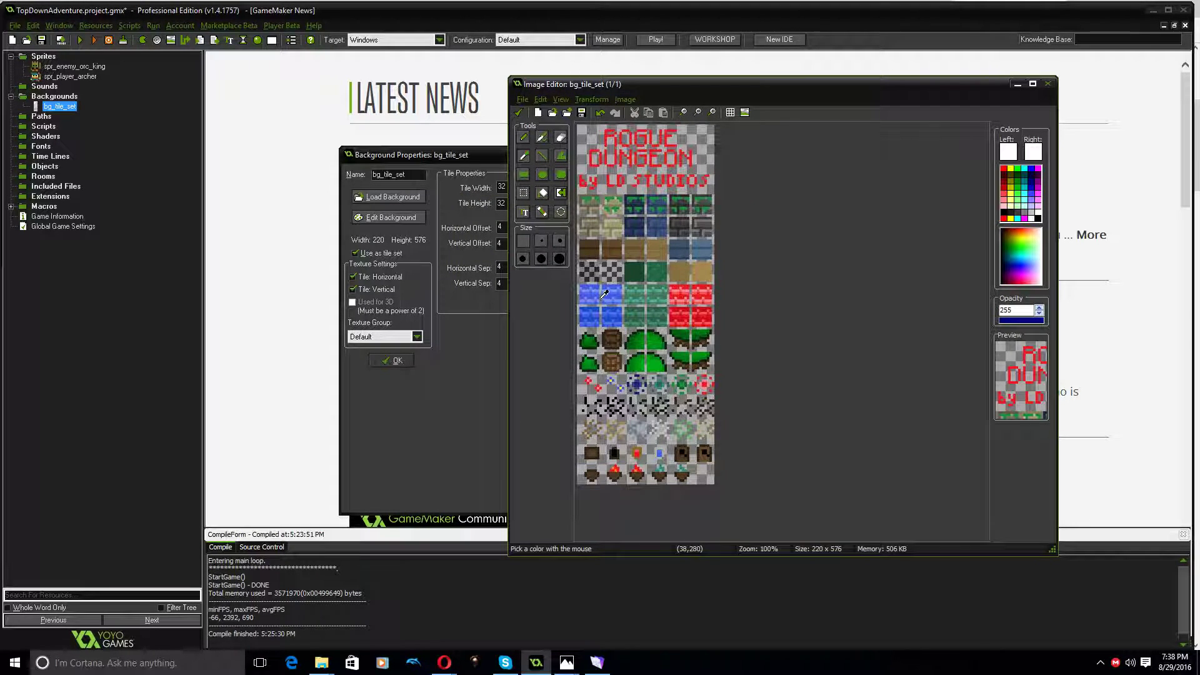
left_click(519, 113)
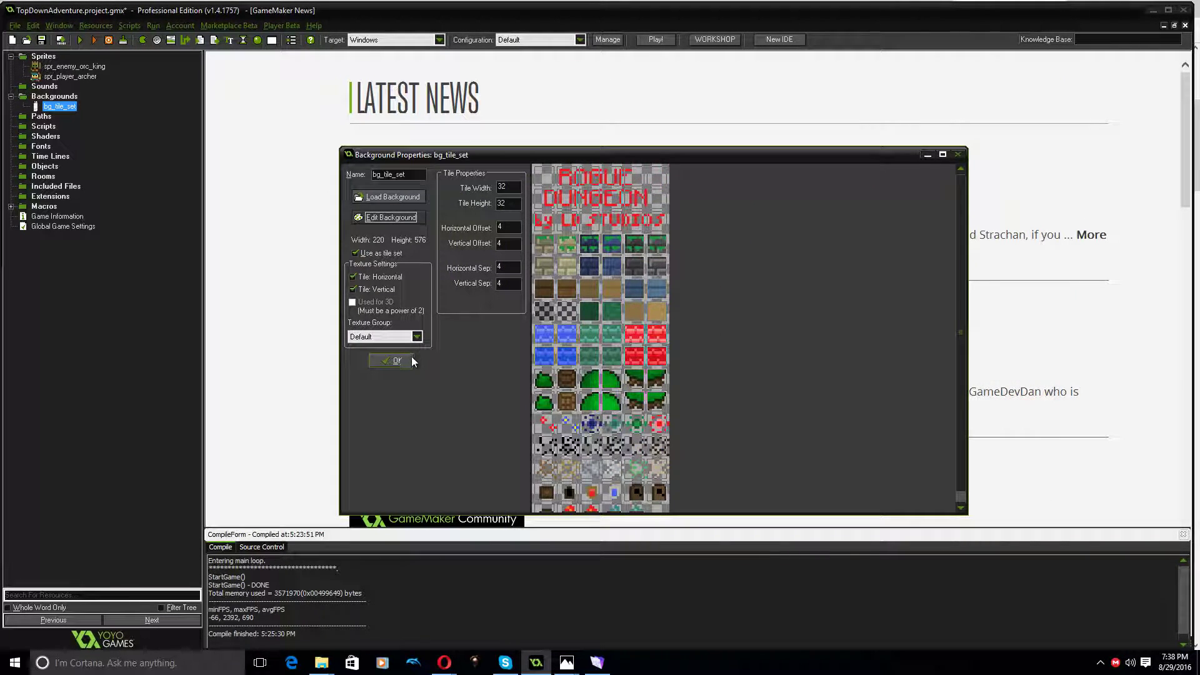
left_click(392, 360)
Create a new room and hide the grid in its maximized editor
right_click(43, 176)
left_click(51, 181)
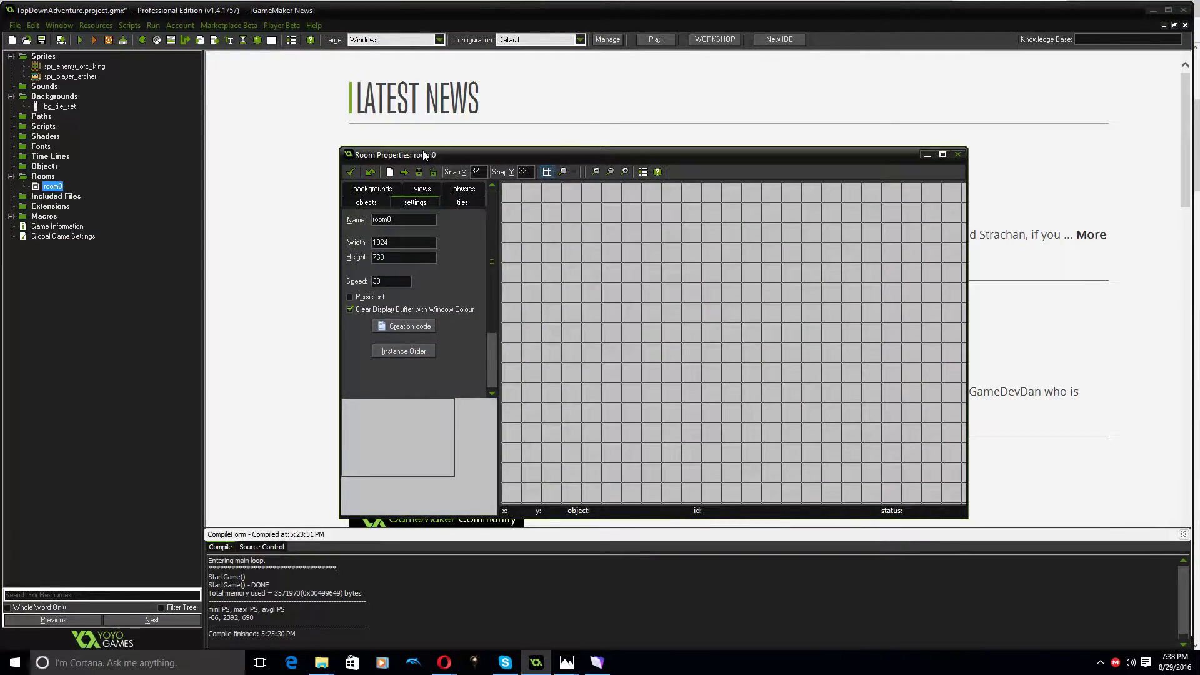
double_click(422, 152)
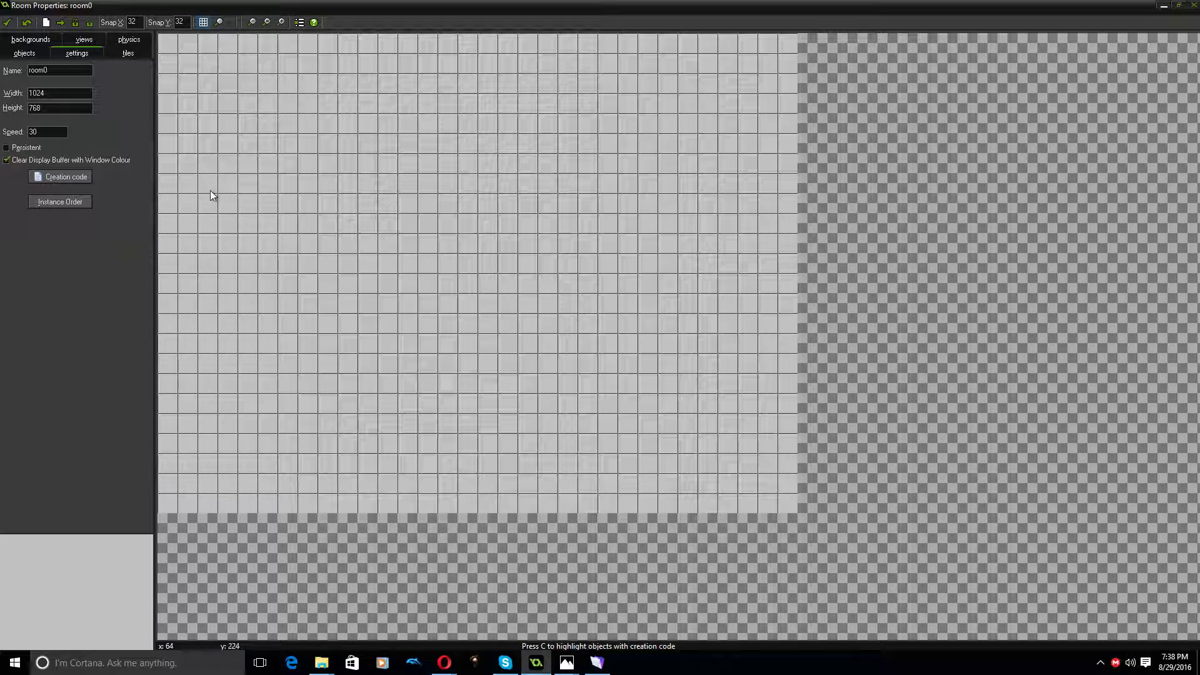
left_click(204, 23)
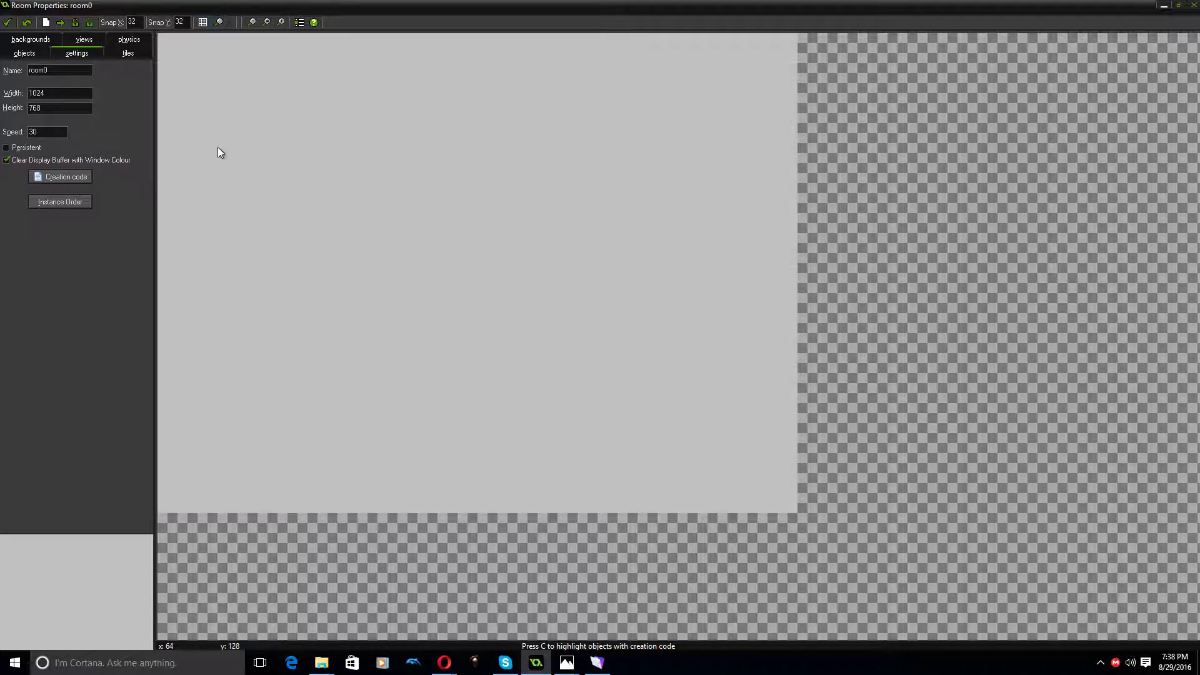
left_click(203, 22)
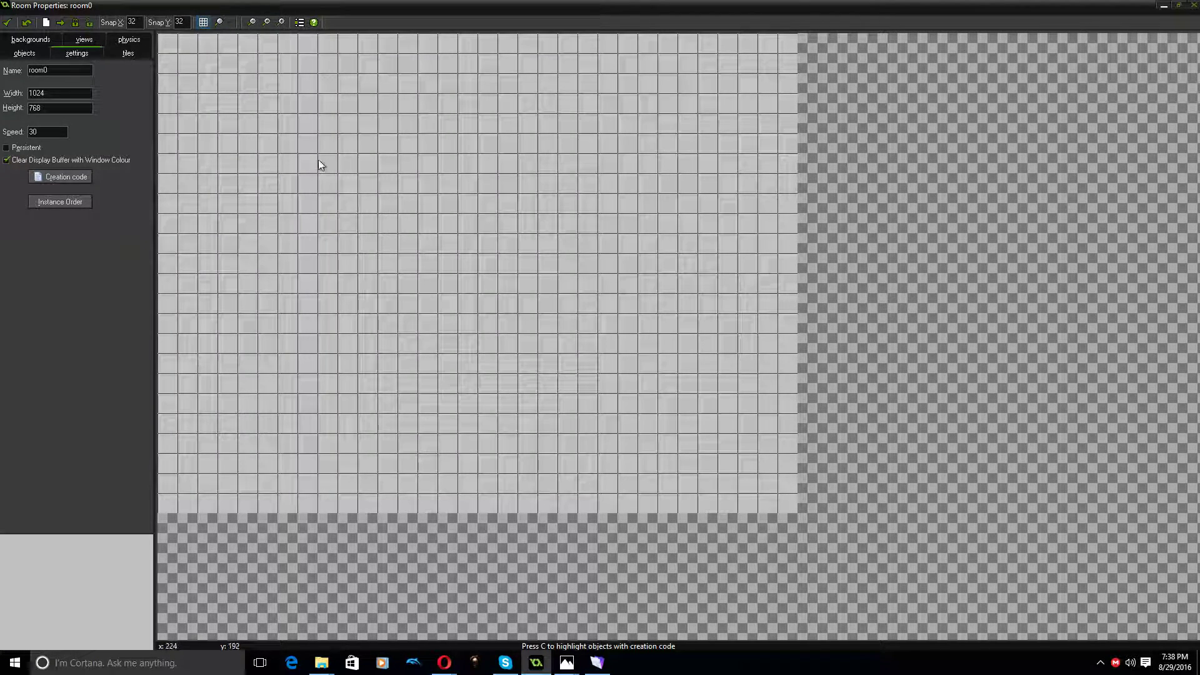
left_click(203, 23)
Choose bg_tile_set as the room's tile source and widen the tile selection area to show the whole sheet
left_click(128, 54)
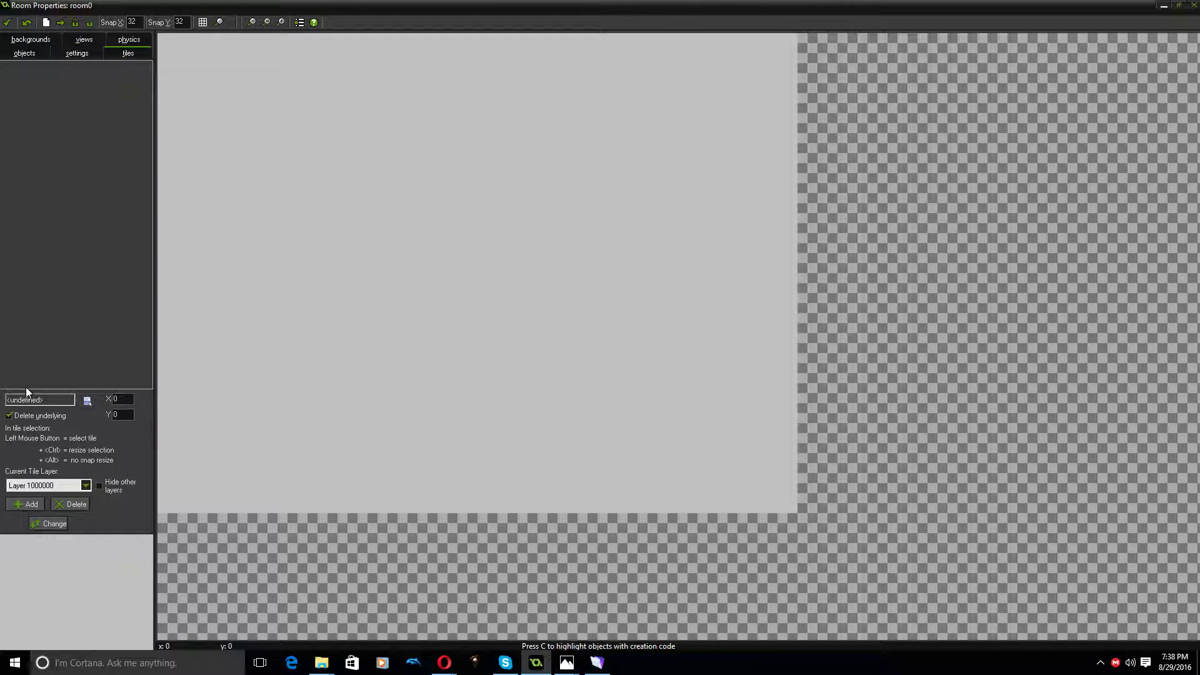
left_click(87, 401)
left_click(115, 412)
left_click_drag(150, 154, 235, 149)
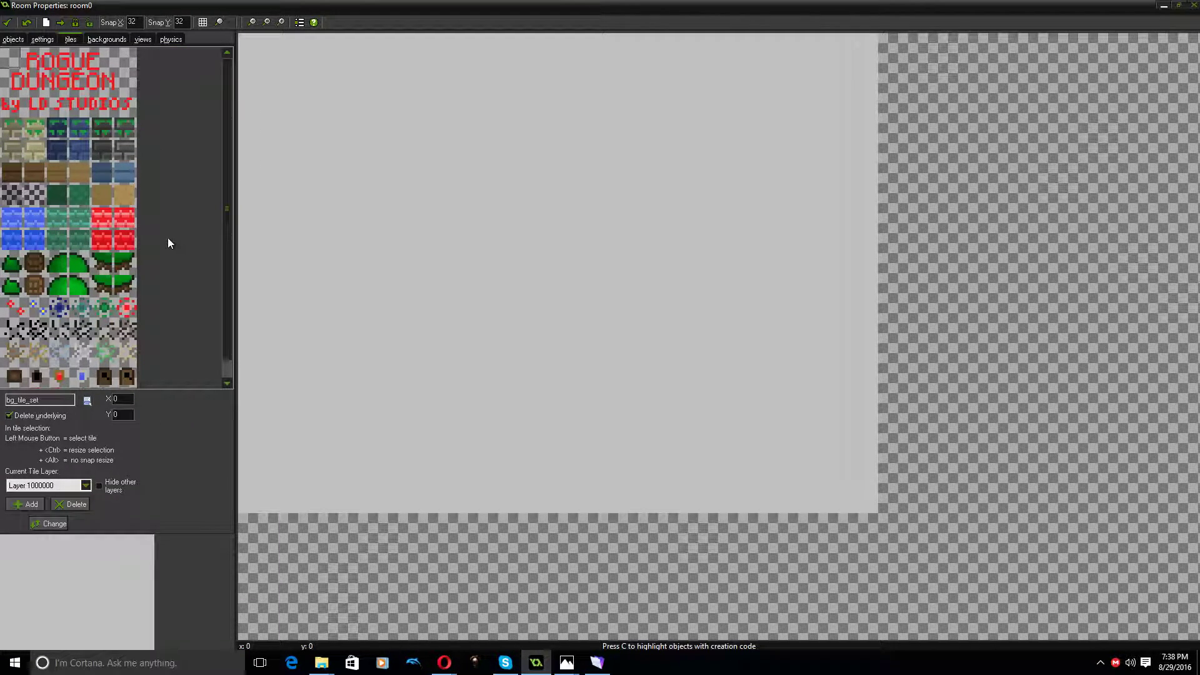
Paint green ground tiles down the room's left side and along its lower-left corner
left_click(79, 196)
left_click(249, 158)
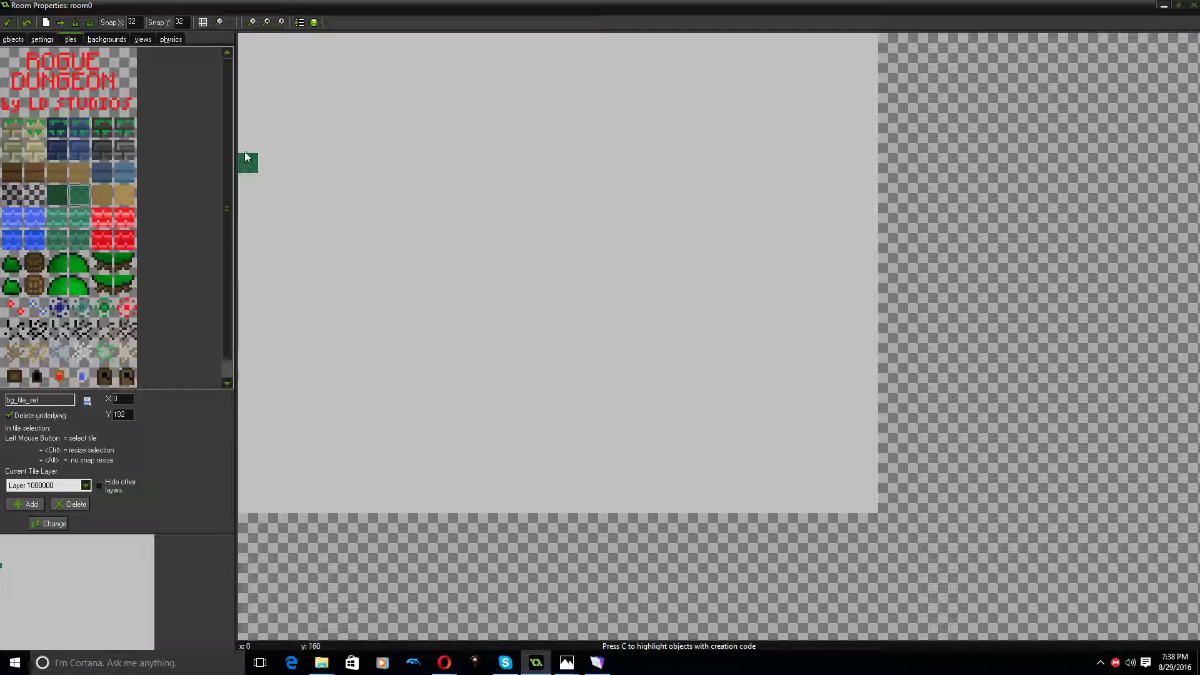
left_click_drag(243, 125, 252, 92, "shift")
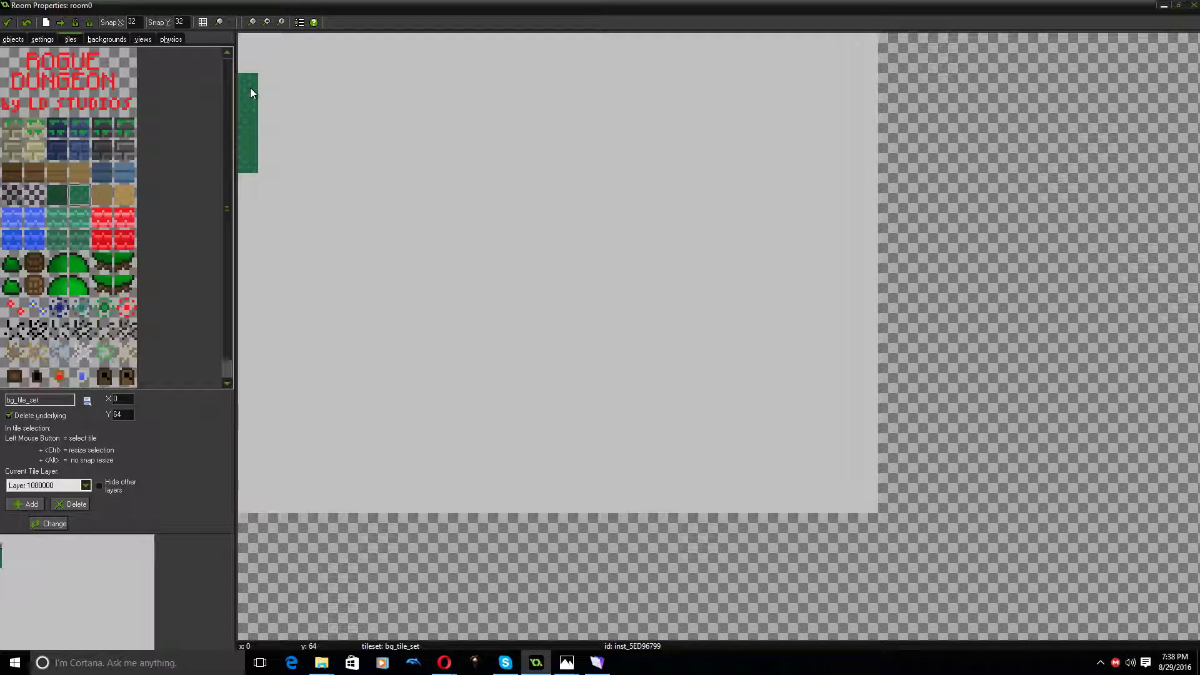
mouse_move(253, 47)
left_mouse_down("shift")
mouse_move(279, 59)
mouse_move(272, 146)
mouse_move(285, 121)
mouse_move(260, 188)
mouse_move(271, 292)
mouse_move(290, 185)
mouse_move(290, 359)
mouse_move(245, 335)
mouse_move(246, 408)
left_mouse_up("shift")
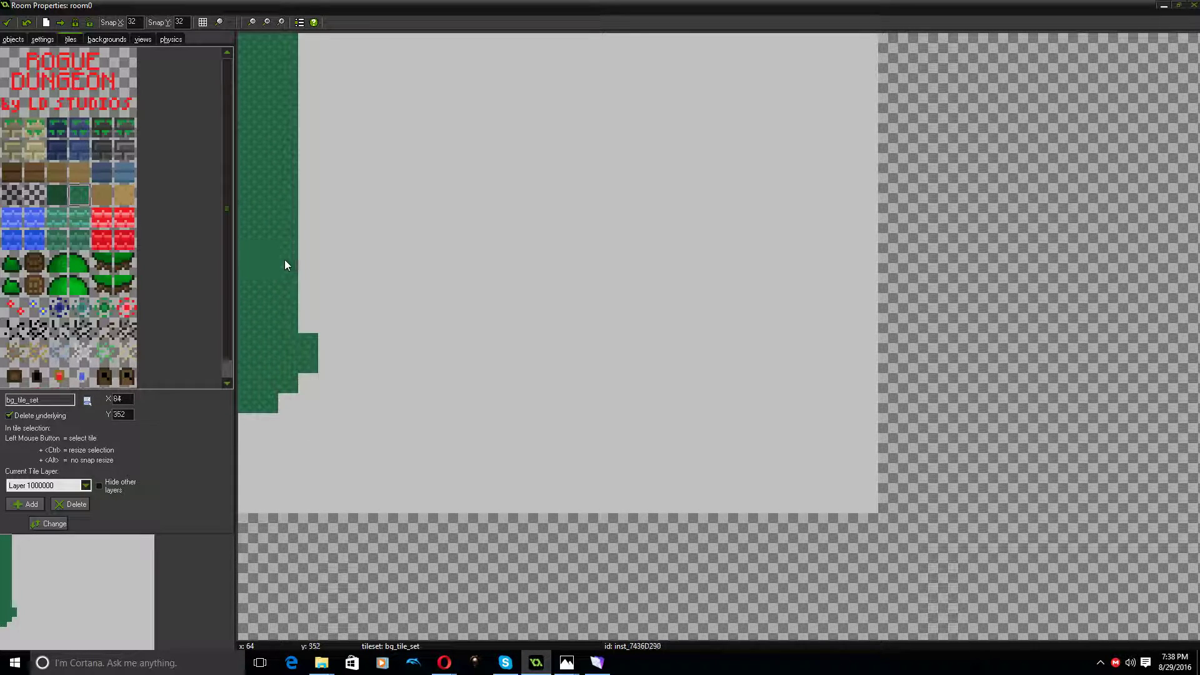
left_click_drag(308, 286, 305, 83, "shift")
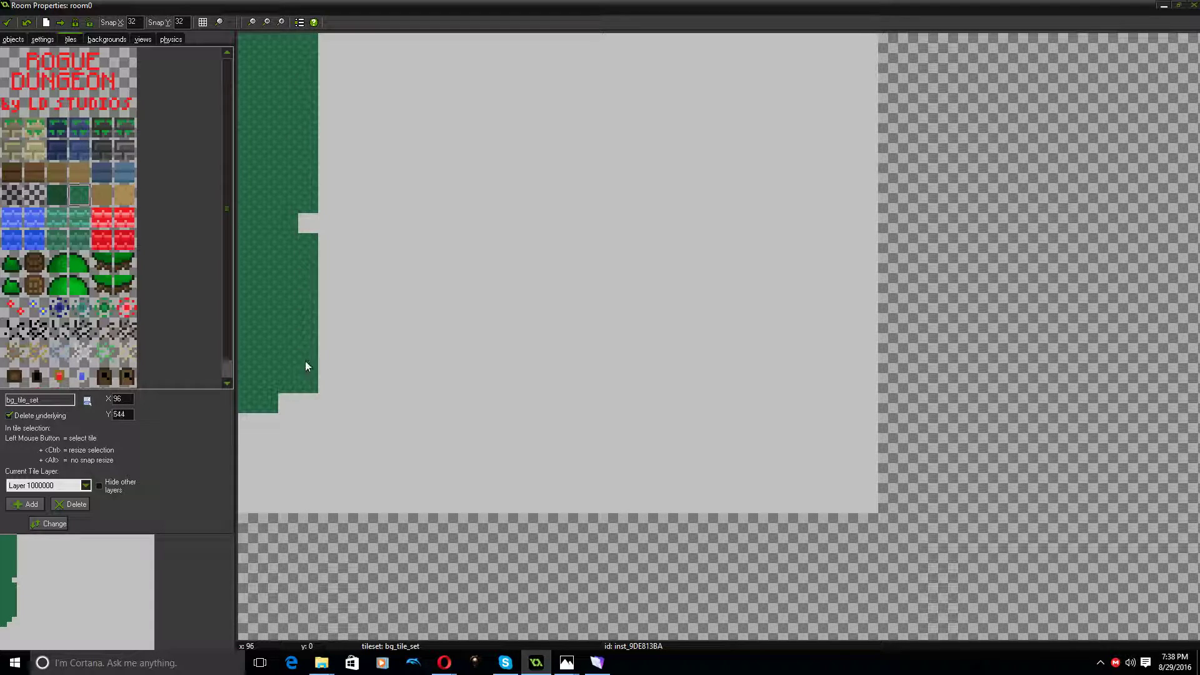
left_click_drag(307, 279, 273, 411, "shift")
mouse_move(289, 449)
left_mouse_down()
mouse_move(235, 508)
mouse_move(441, 507)
mouse_move(347, 470)
mouse_move(375, 462)
mouse_move(335, 463)
mouse_move(369, 480)
mouse_move(399, 462)
mouse_move(320, 454)
mouse_move(325, 240)
mouse_move(335, 300)
mouse_move(332, 311)
mouse_move(323, 146)
left_mouse_up()
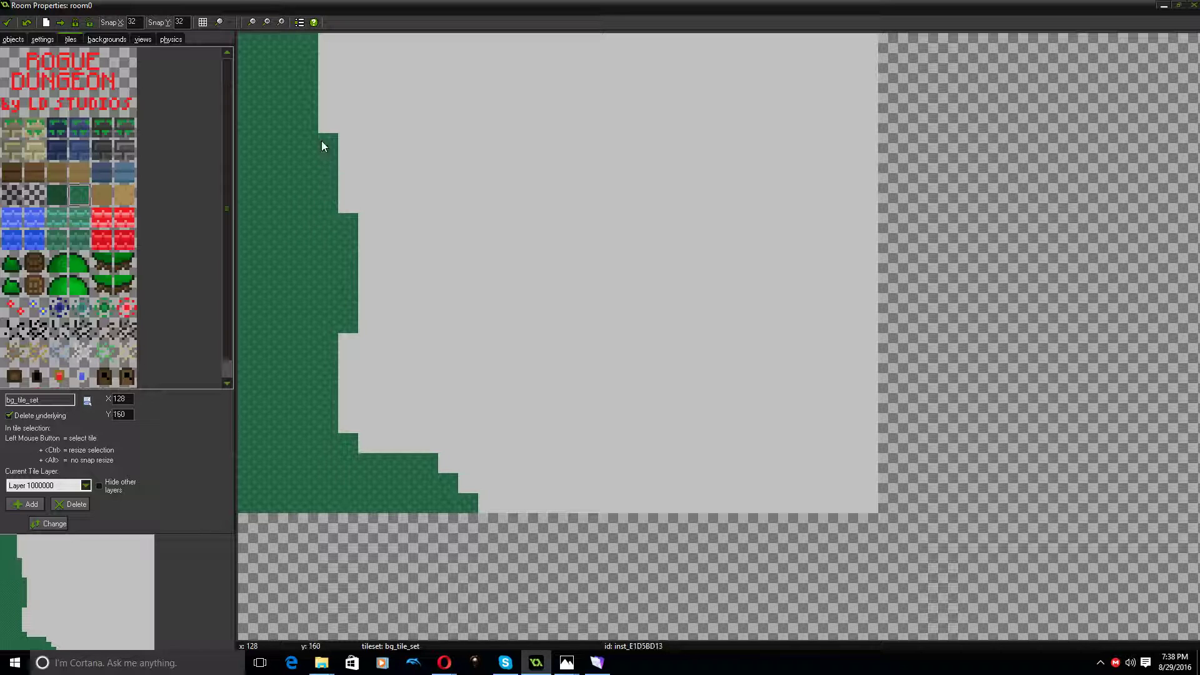
Try placing two tree base tiles directly over the green ground on the same tile layer
left_click(100, 262)
left_click(384, 303)
left_click_drag(384, 303, 286, 364, "ctrl")
left_click(381, 274)
left_click_drag(380, 274, 284, 316, "ctrl")
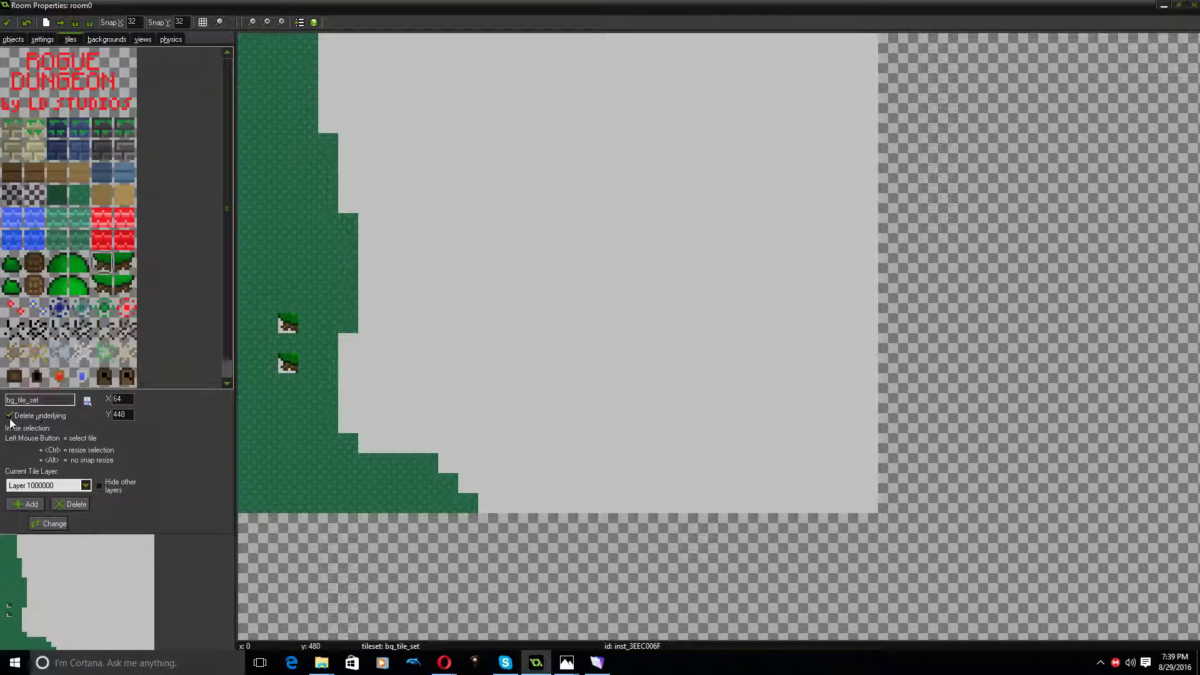
Replace the two tree base tiles with green ground tiles and extend the upper part of the ground out to x 160
right_click(281, 323)
left_click(300, 335)
right_click(290, 365)
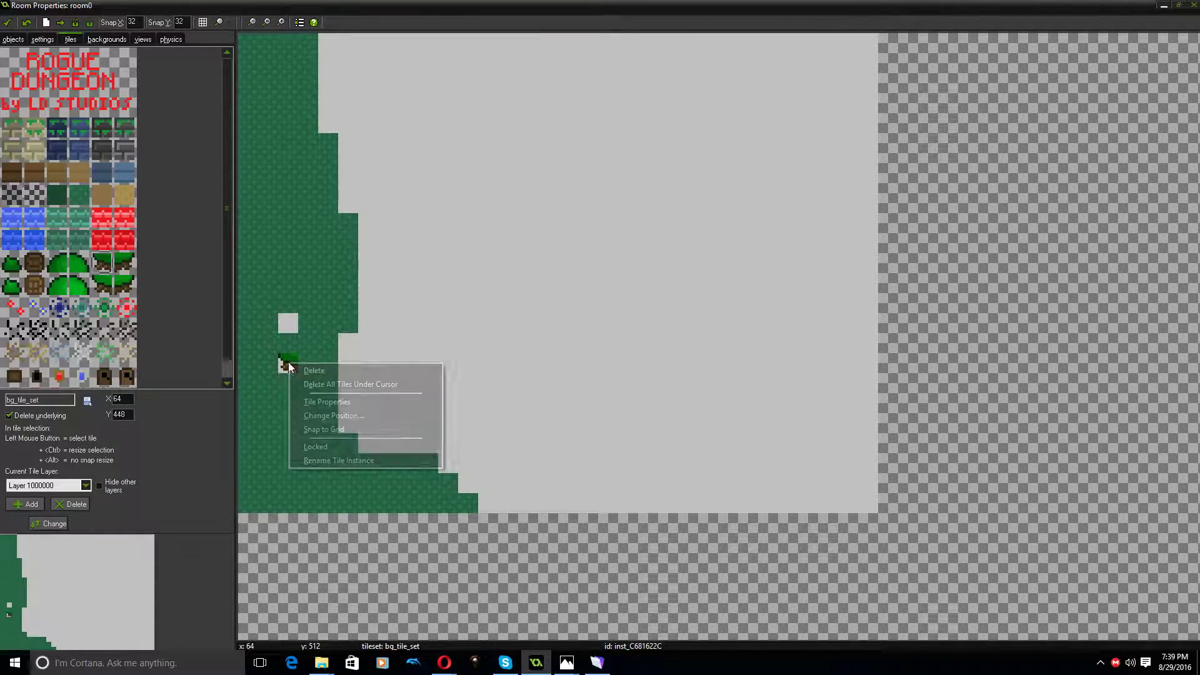
left_click(302, 374)
left_click(295, 323)
left_click(287, 368)
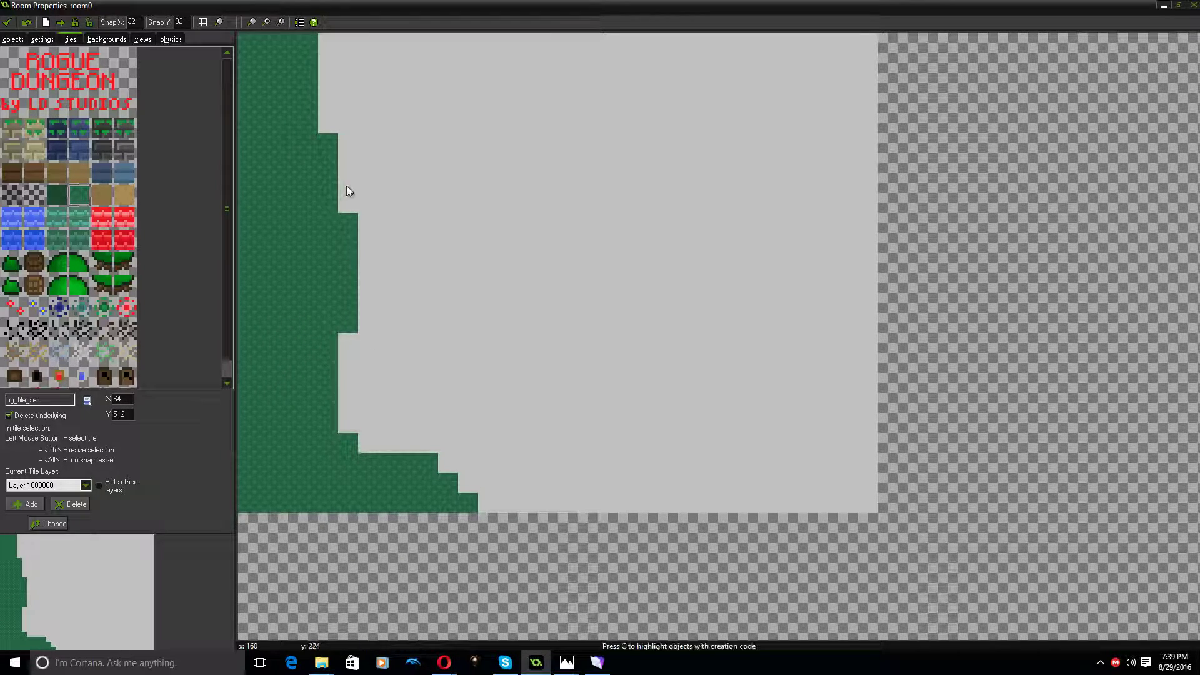
mouse_move(347, 198)
left_mouse_down("shift")
mouse_move(346, 120)
mouse_move(325, 69)
mouse_move(350, 70)
mouse_move(348, 119)
left_mouse_up("shift")
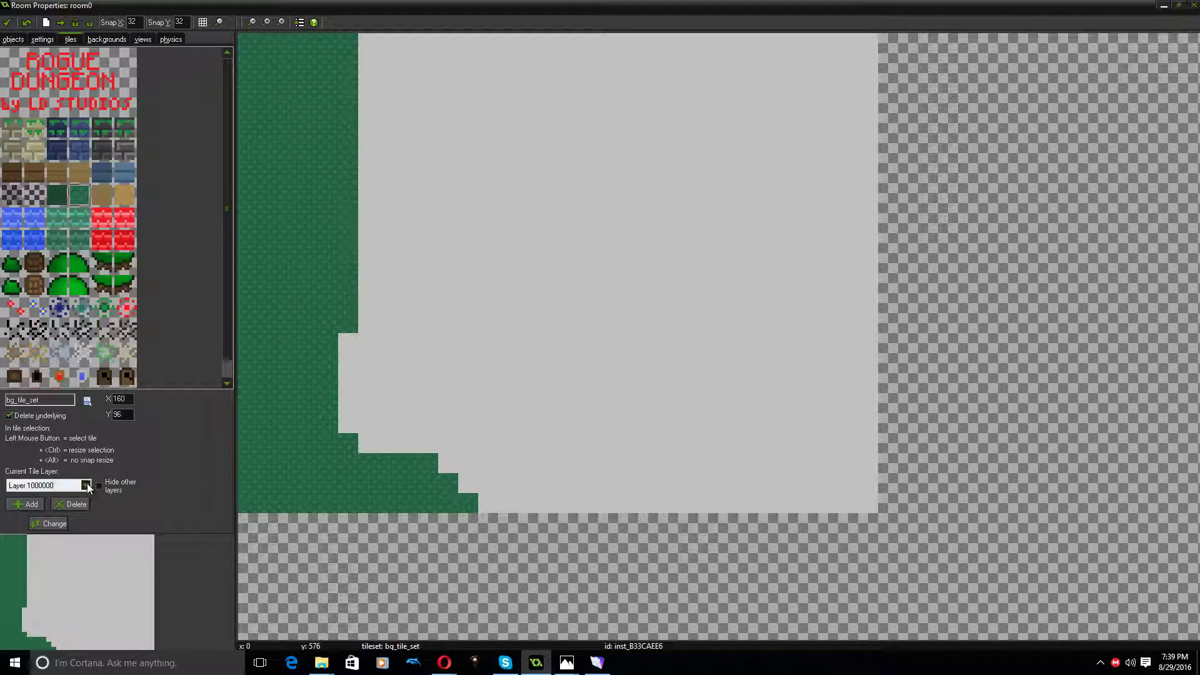
Add a new tile layer with a depth of 100
left_click(31, 505)
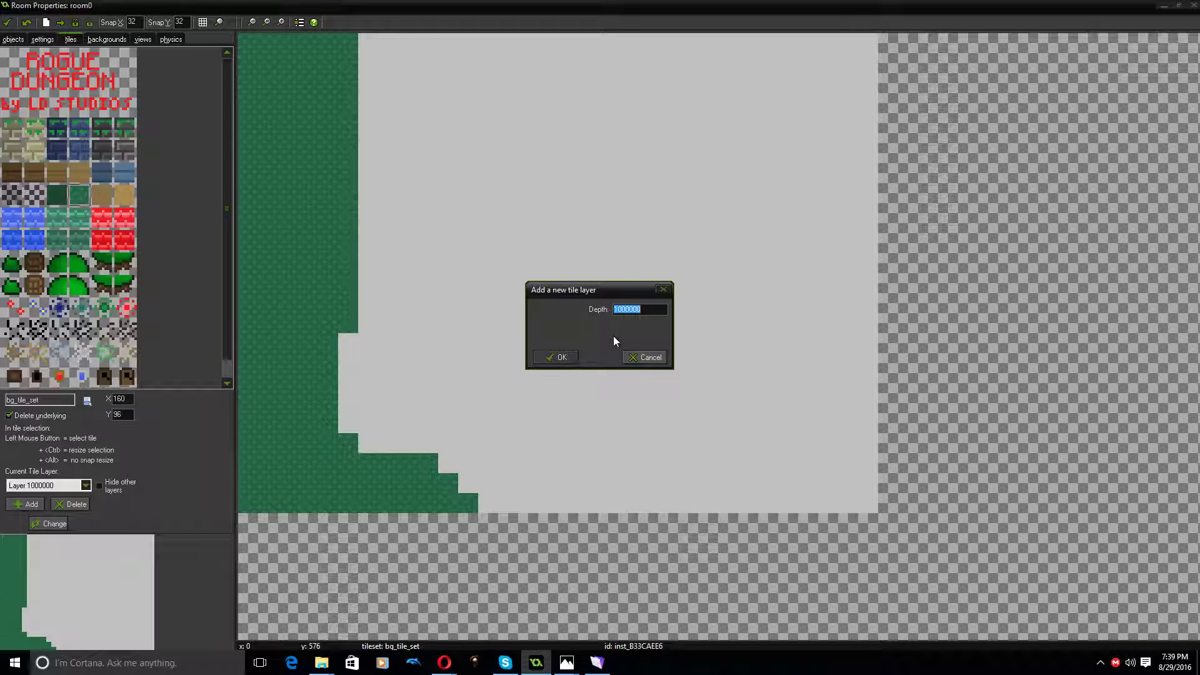
key("BackSpace")
left_click(558, 358)
Assemble a two-by-two tree on the green ground from the two trunk tiles and the two canopy tiles
left_click(125, 263)
left_click(278, 309)
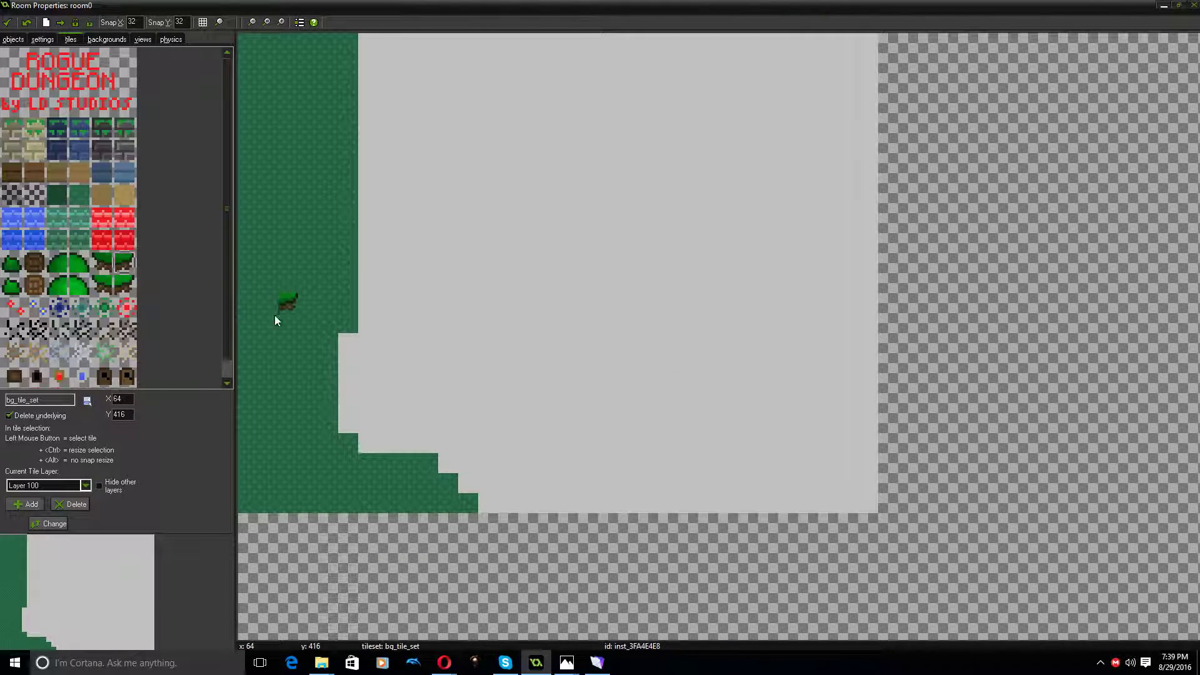
left_click(105, 265)
left_click(266, 305)
left_click(74, 263)
left_click(275, 287)
left_click(268, 279)
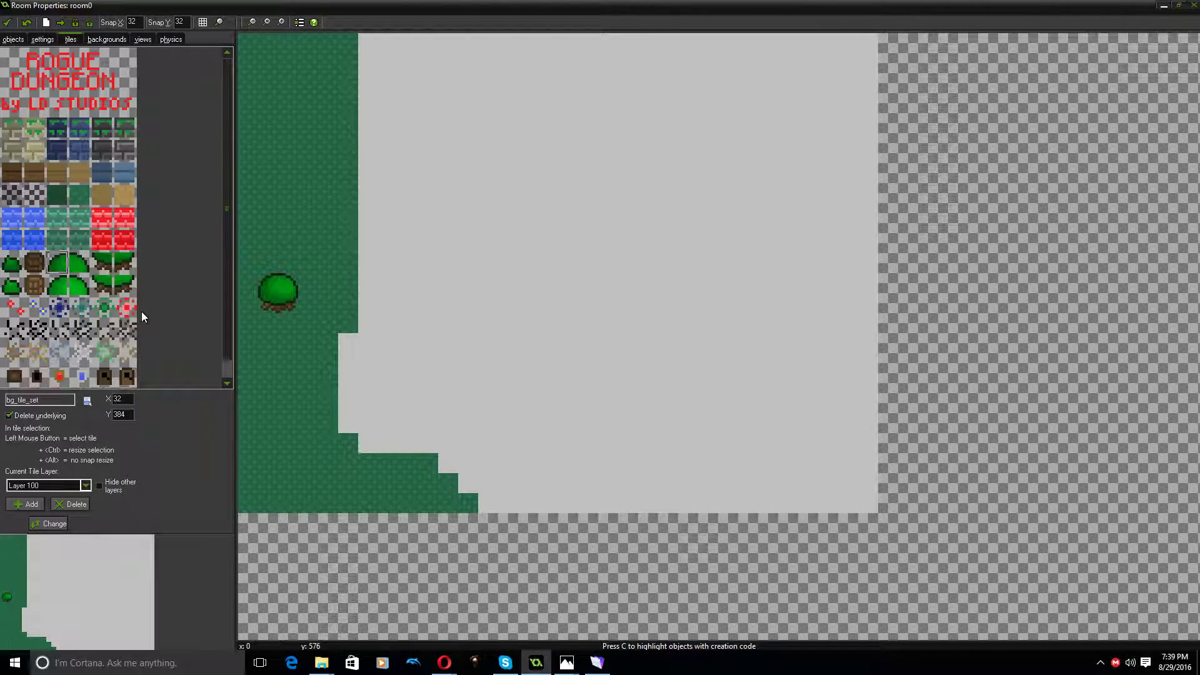
Place two brown barrel tiles on the green ground just below the tree
left_click(112, 261)
left_click(56, 261)
left_click(34, 262)
left_click(306, 320)
left_click(275, 350)
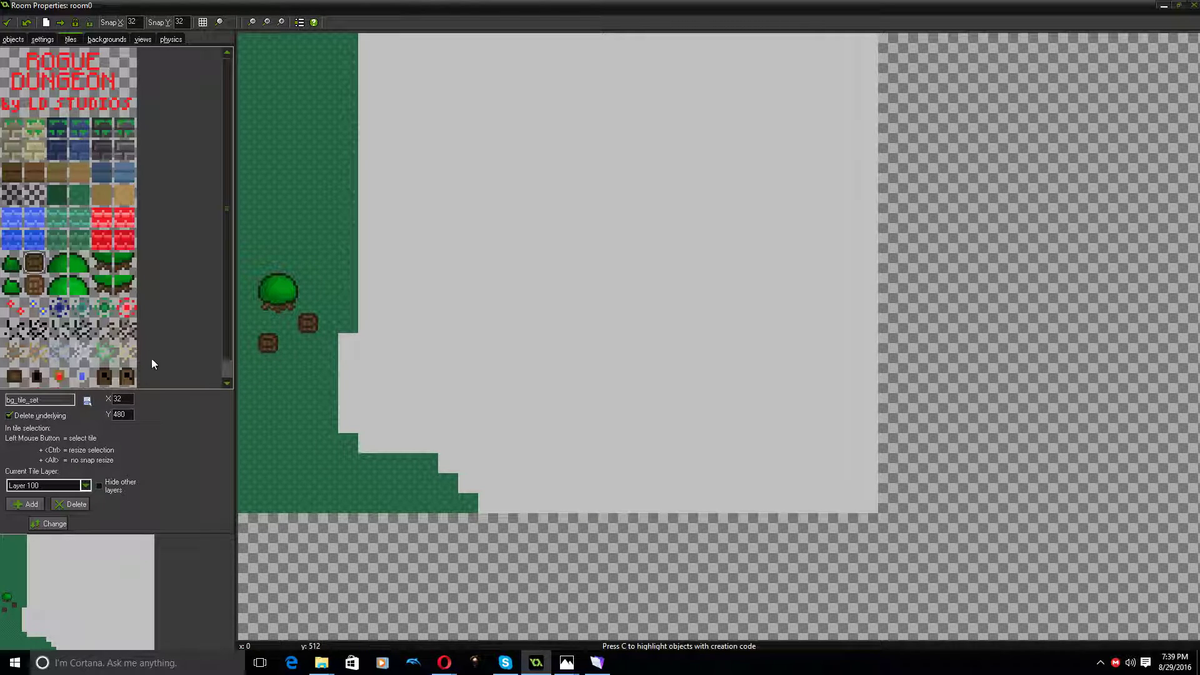
Build a mossy brick wall five tiles wide and two rows high above the tree, using a different brick tile per row
left_click(40, 130)
left_click_drag(245, 148, 329, 145)
left_click(12, 128)
left_click_drag(249, 124, 320, 123)
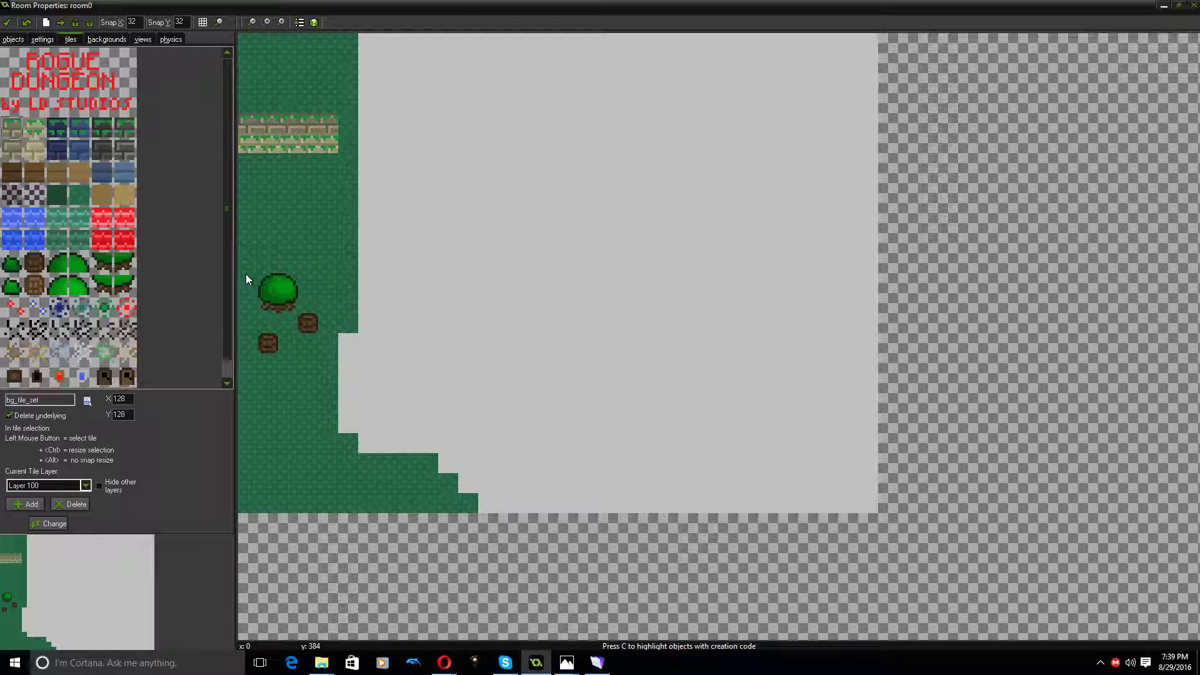
Add a tile layer with depth 99 and place a door tile and a cracks tile over the wall's lower row
left_click(127, 377)
left_click(16, 505)
type("99")
left_click(560, 355)
left_click(283, 140)
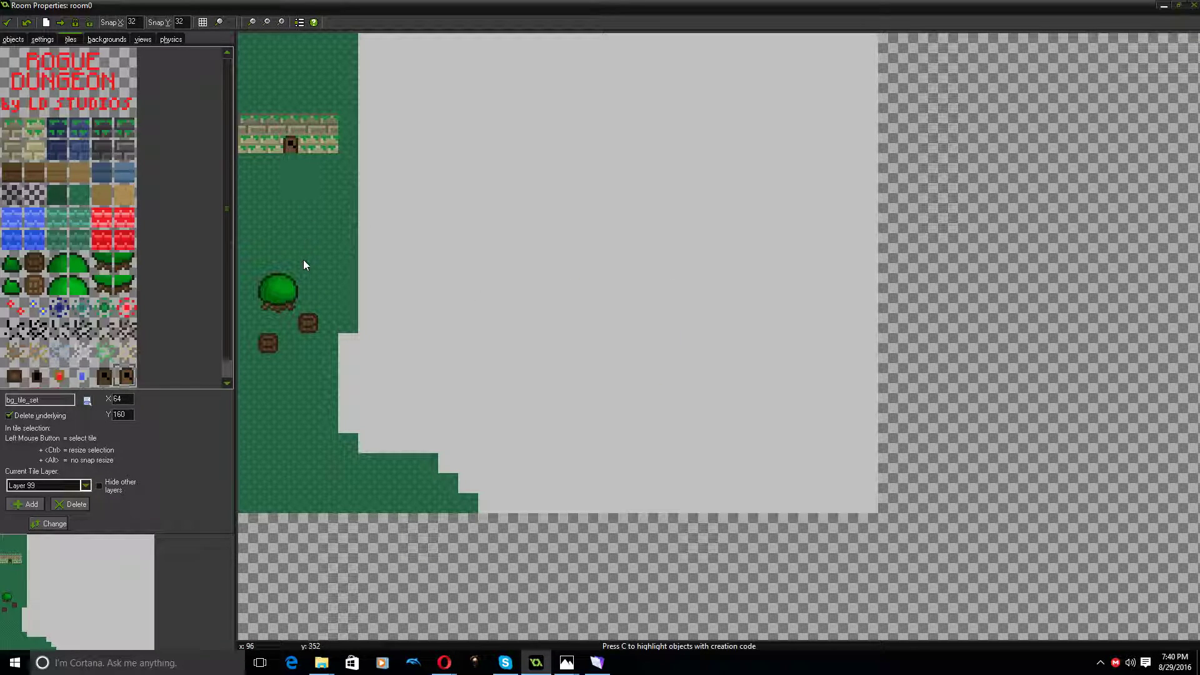
left_click(125, 355)
left_click(329, 144)
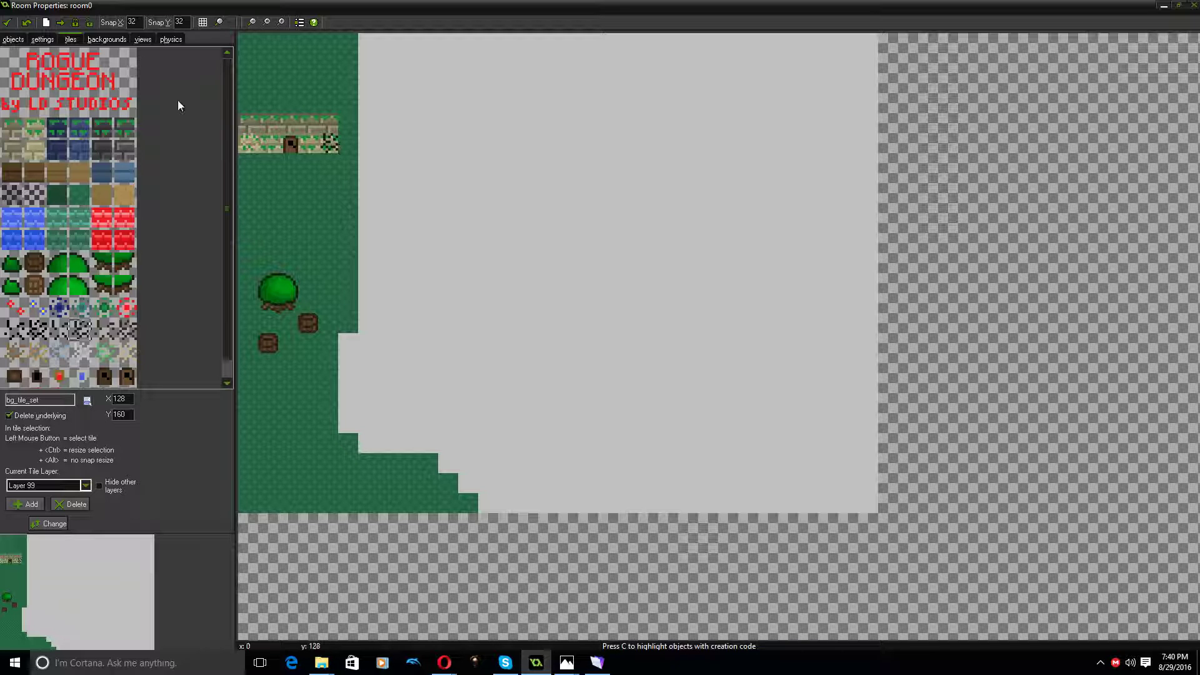
Save and close the room, removing the tiles that lie outside it
left_click(8, 24)
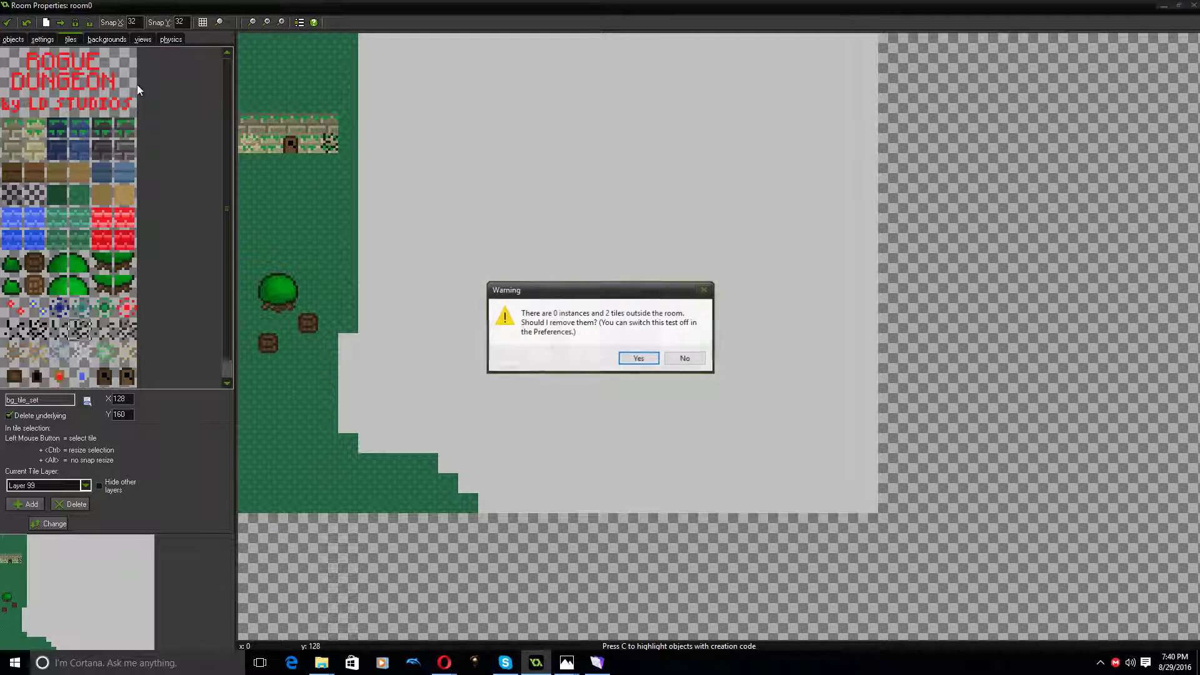
left_click(648, 359)
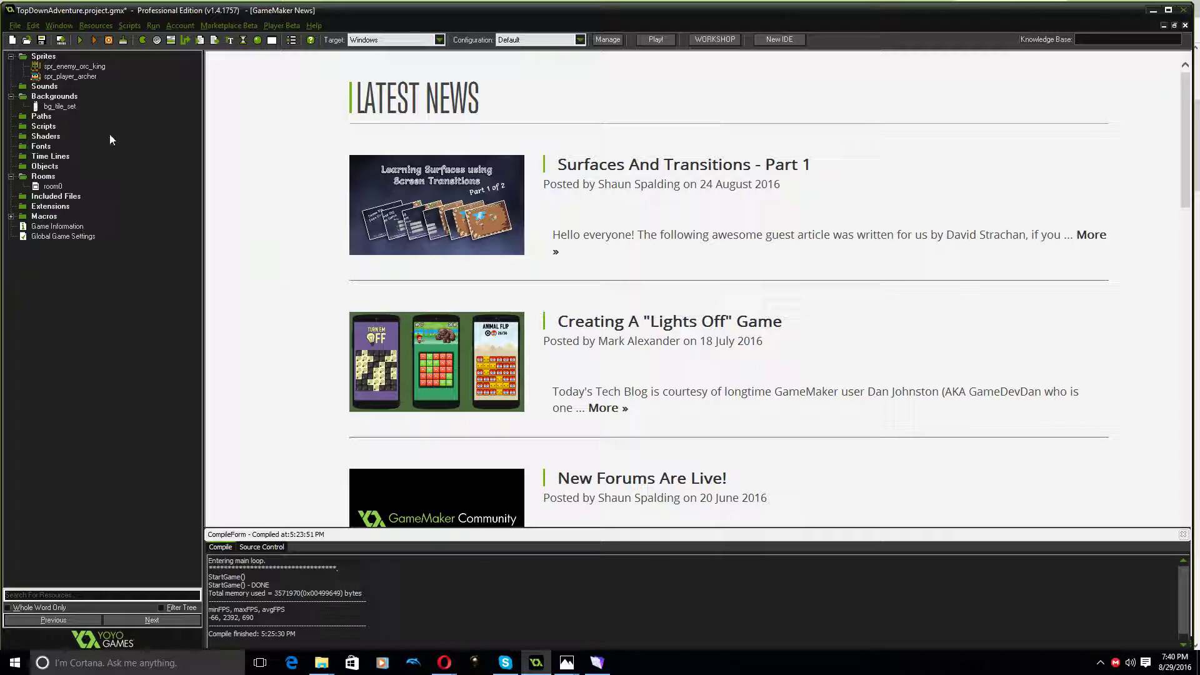